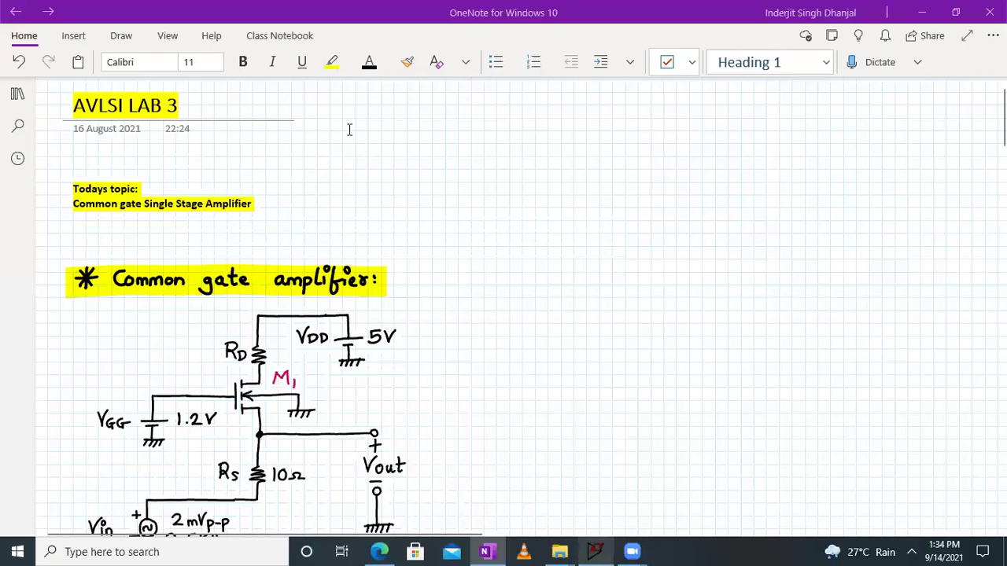
- Examine the common gate amplifier schematic, including its supplies, resistors, input source and output node
scroll(433, 327, "down", 2)
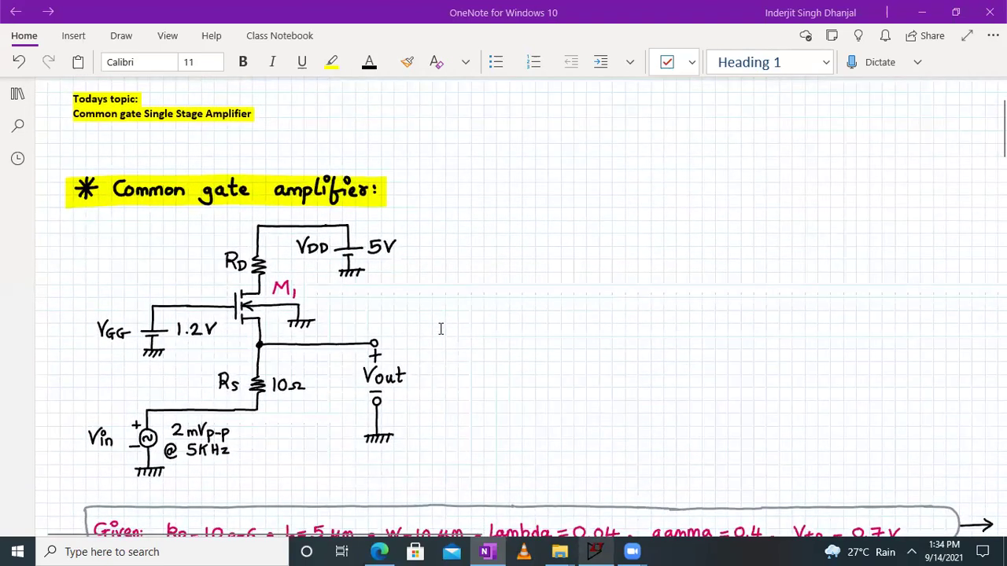
scroll(425, 319, "down", 1)
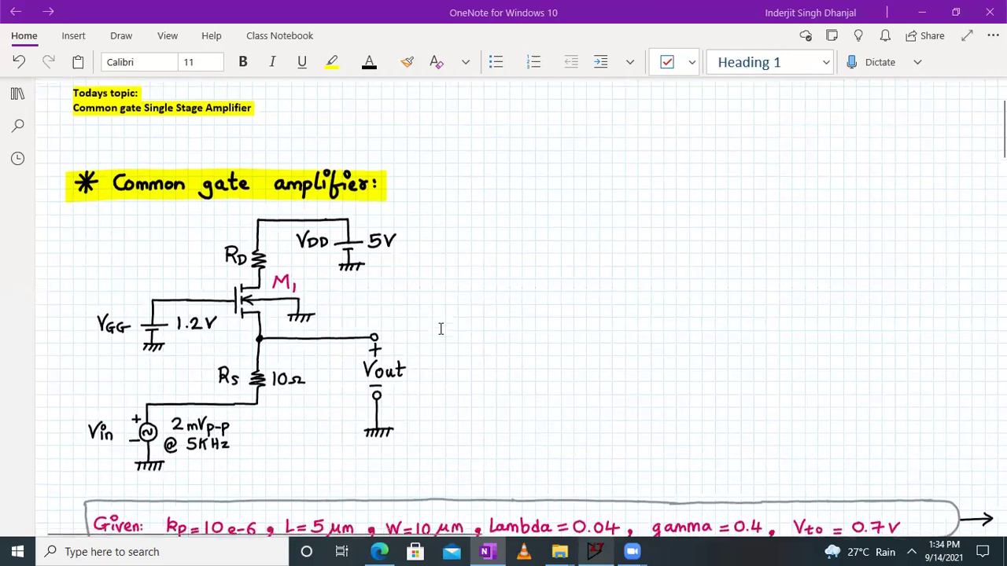
scroll(408, 310, "up", 2, "ctrl")
scroll(409, 310, "left", 2)
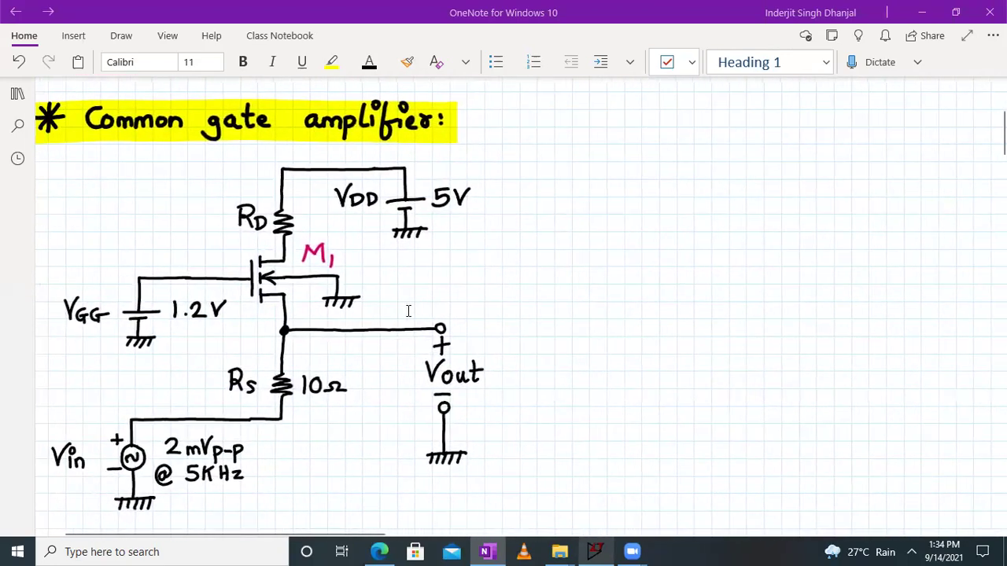
scroll(407, 307, "down", 1)
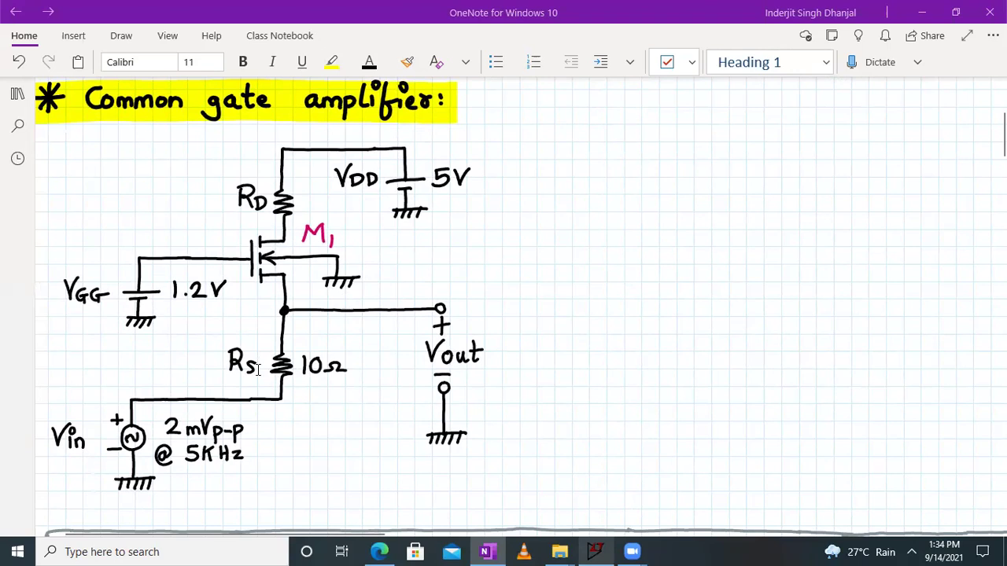
scroll(174, 420, "down", 1)
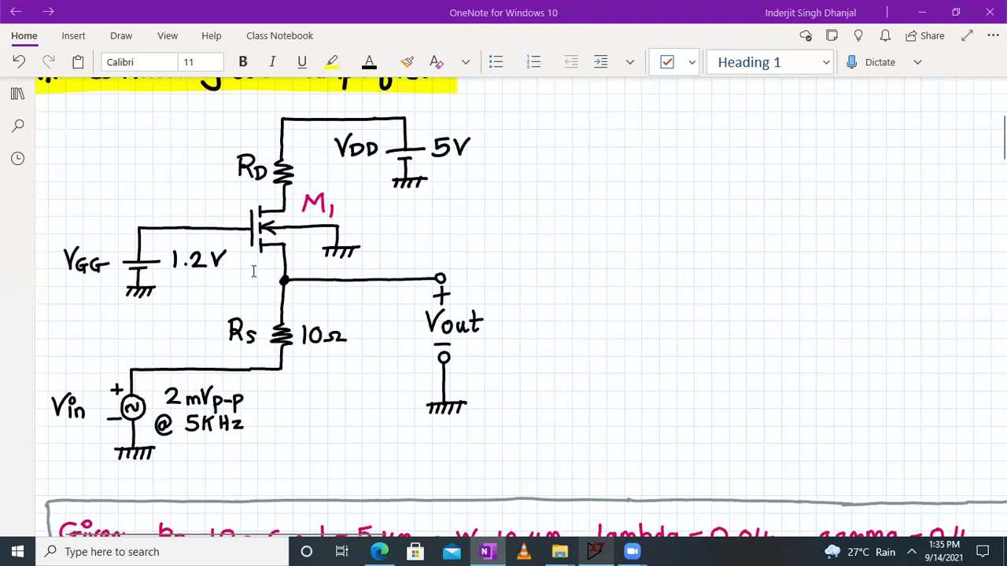
scroll(495, 247, "up", 1)
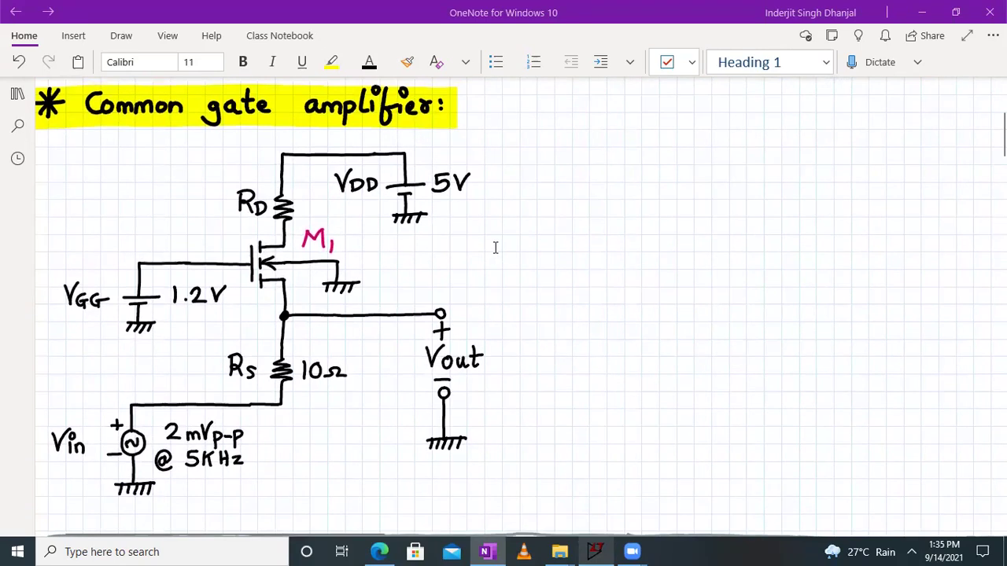
scroll(495, 247, "left", 1)
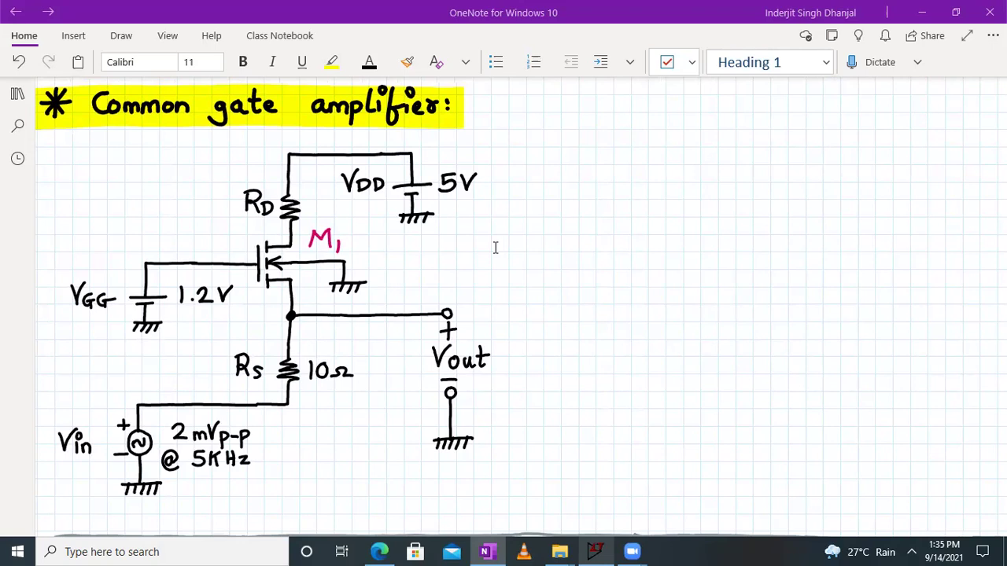
scroll(495, 248, "down", 3)
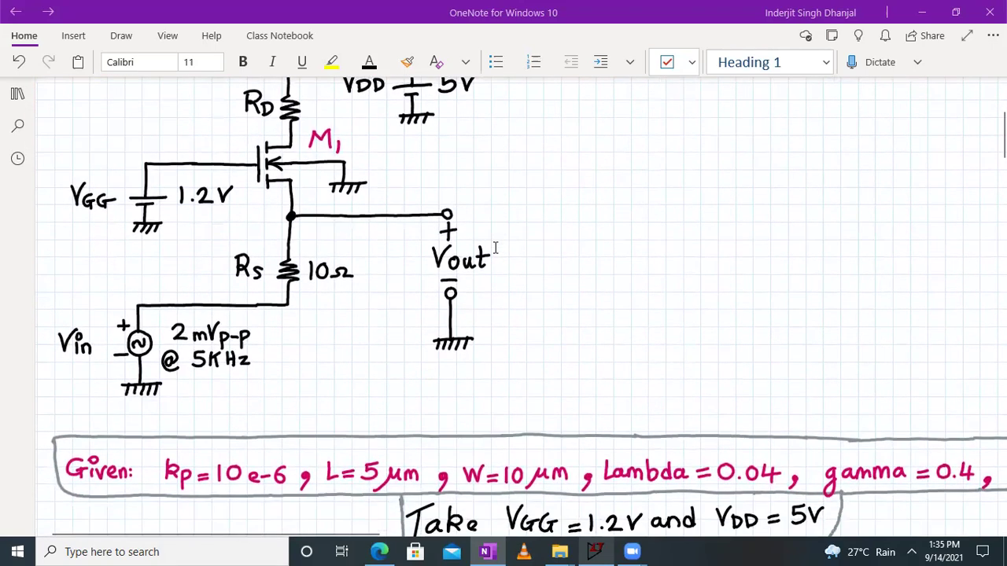
scroll(495, 248, "down", 2)
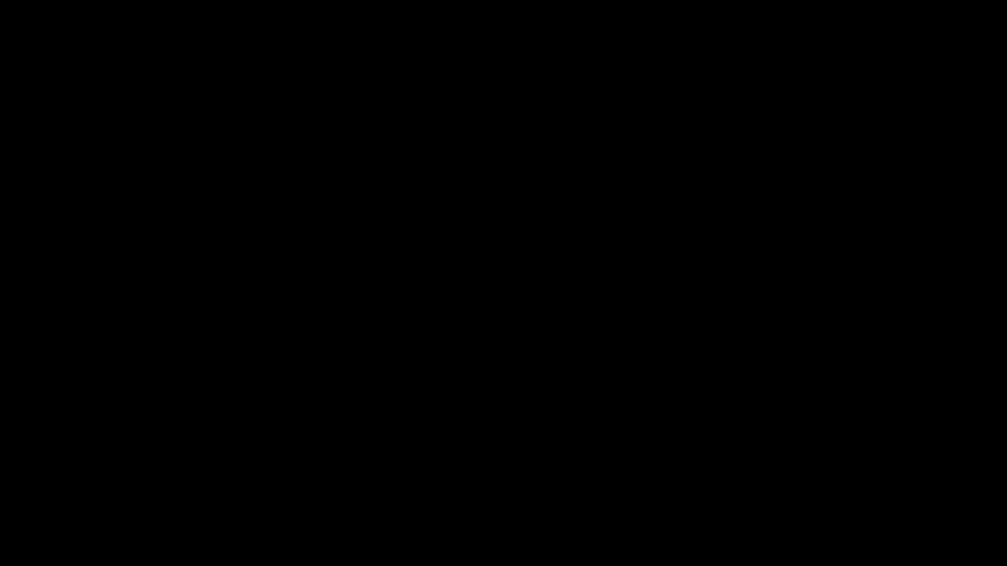
scroll(319, 351, "up", 1)
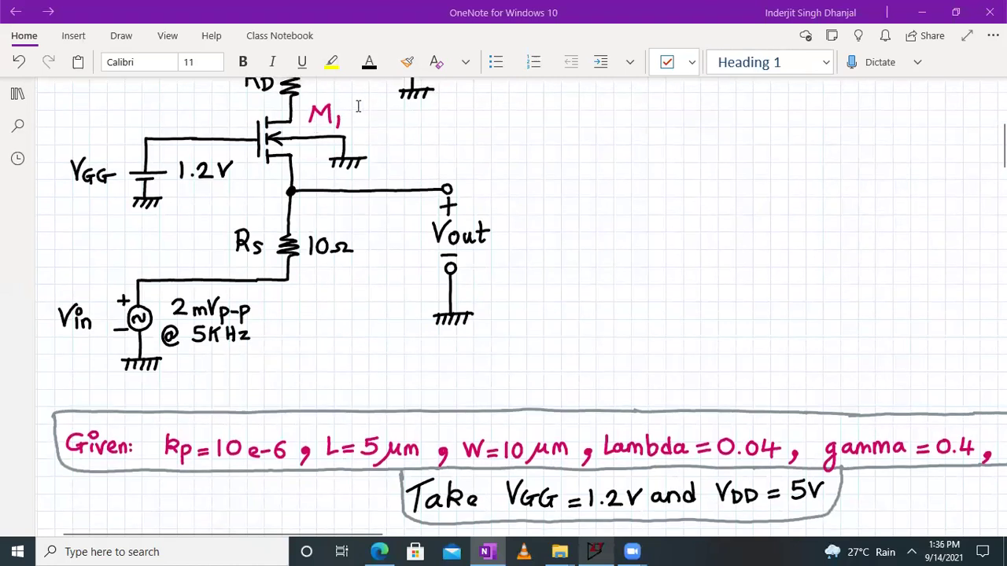
- Review the given parameters for M1 and the specified VGG and VDD values against the circuit diagram
scroll(247, 417, "right", 1)
scroll(247, 417, "right", 2)
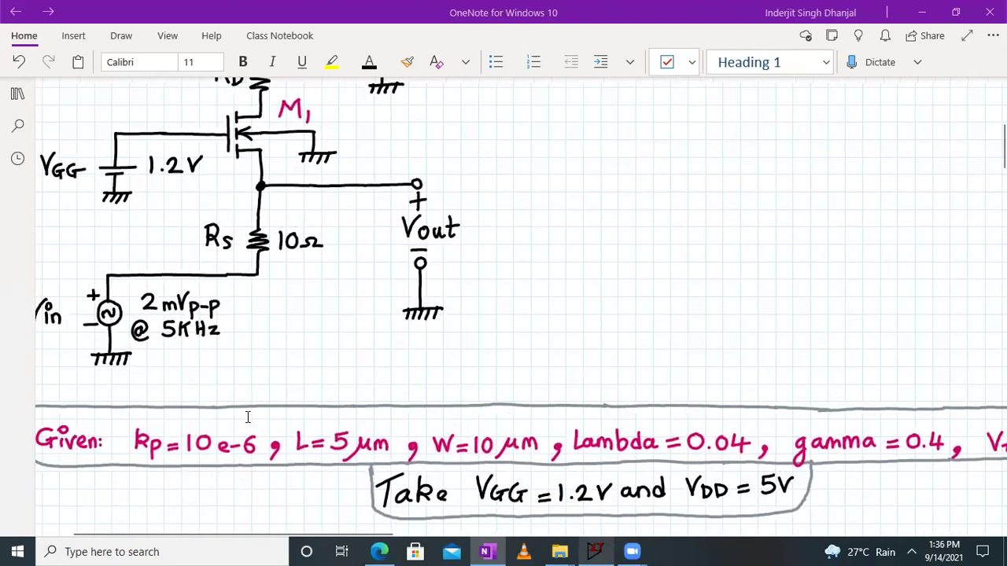
key("BackSpace")
type("6")
scroll(388, 446, "right", 3)
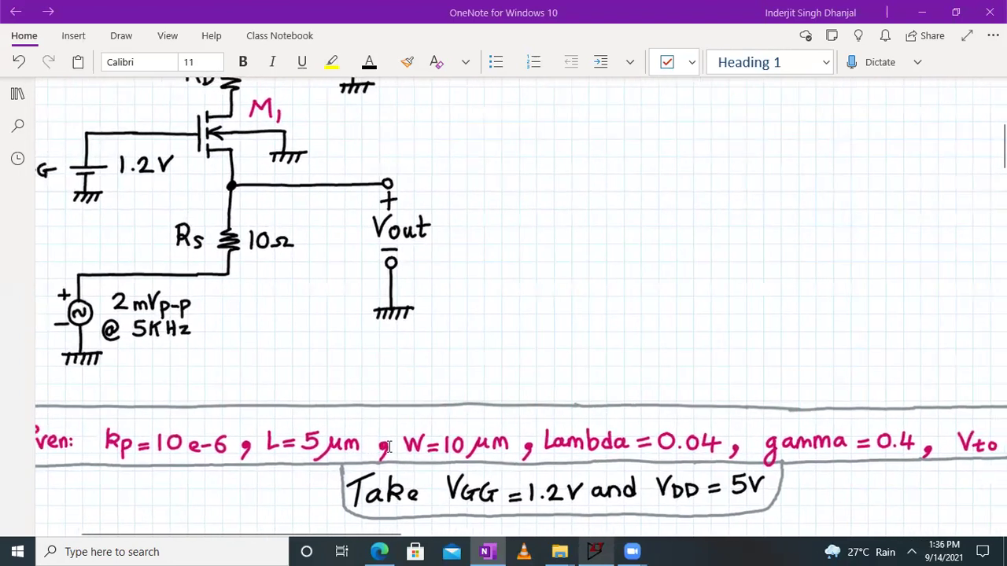
scroll(505, 454, "right", 5)
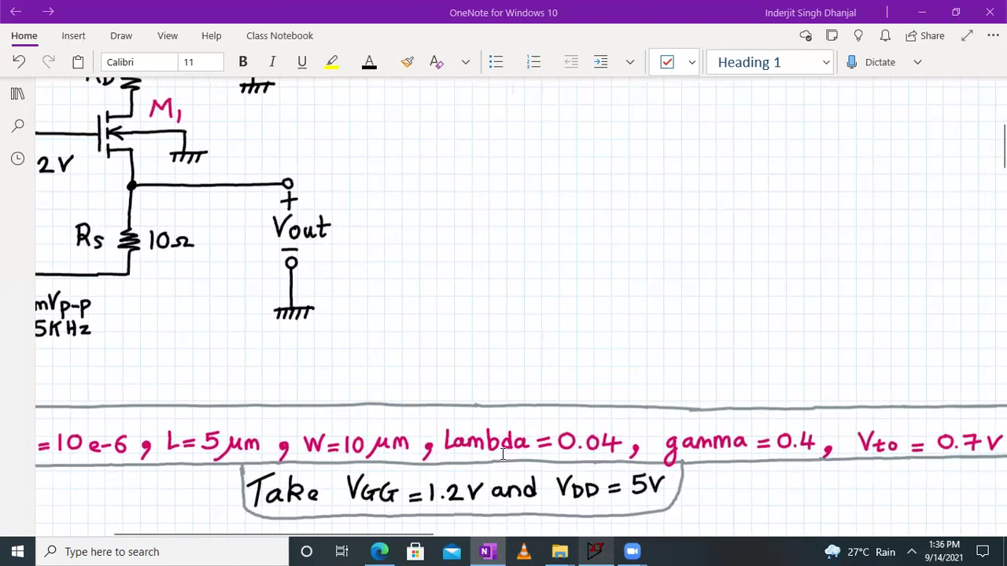
scroll(566, 457, "right", 6)
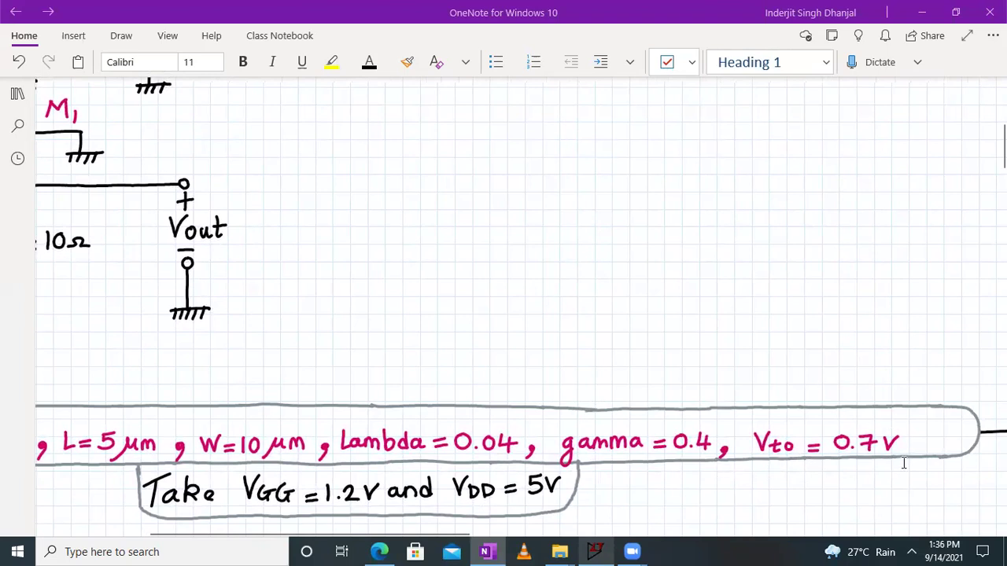
scroll(444, 321, "left", 12)
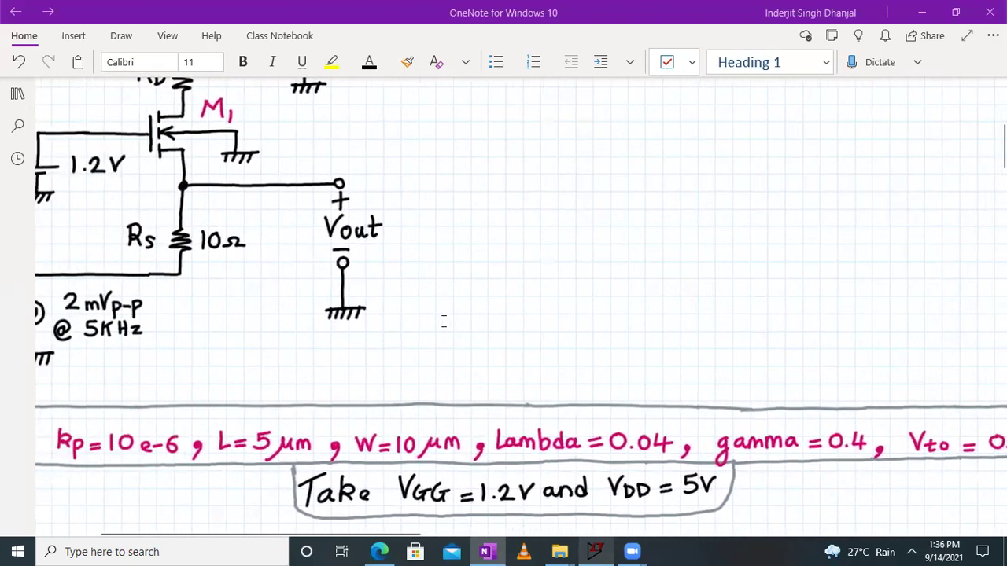
scroll(354, 278, "up", 2)
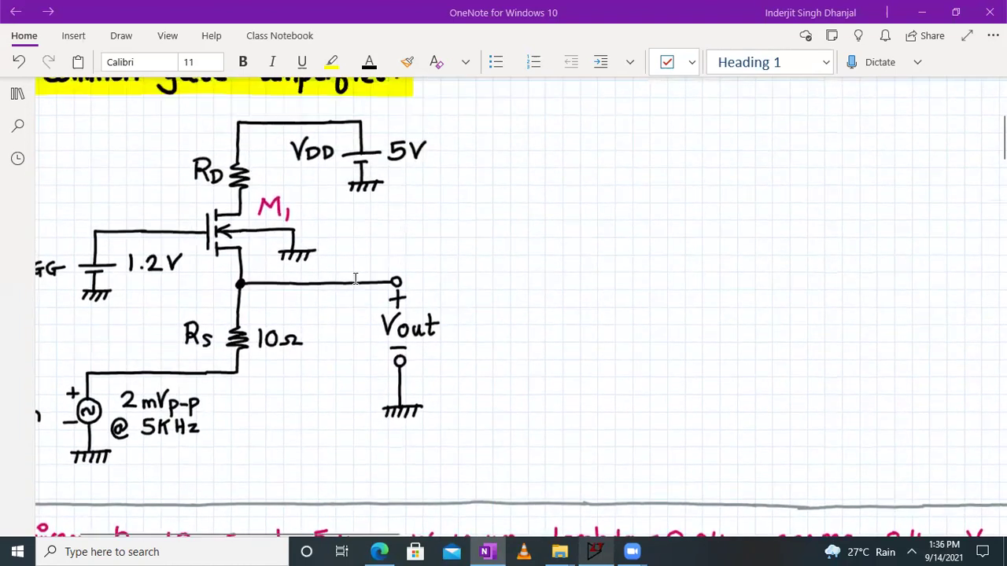
scroll(388, 270, "left", 2)
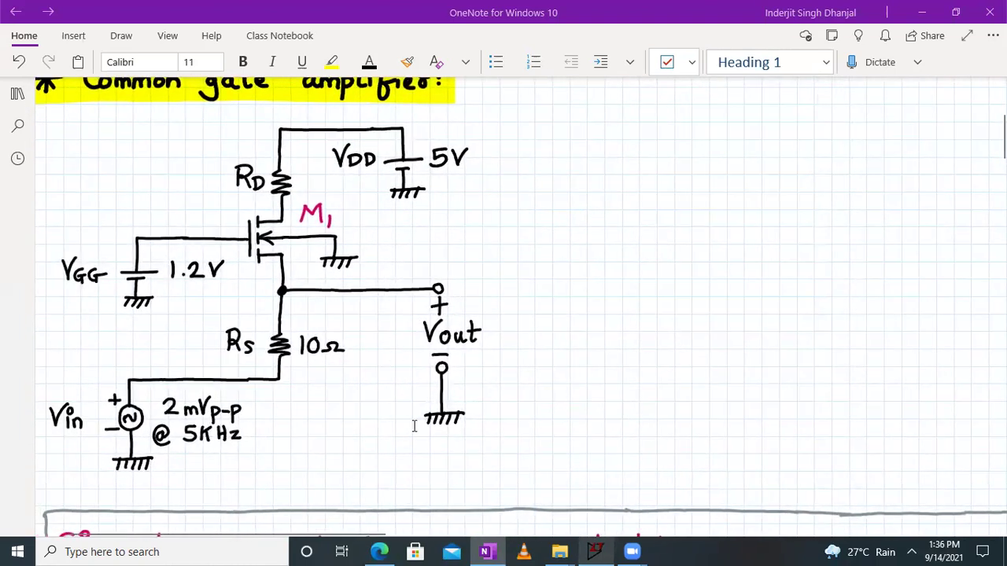
scroll(413, 414, "up", 1)
scroll(412, 417, "down", 5)
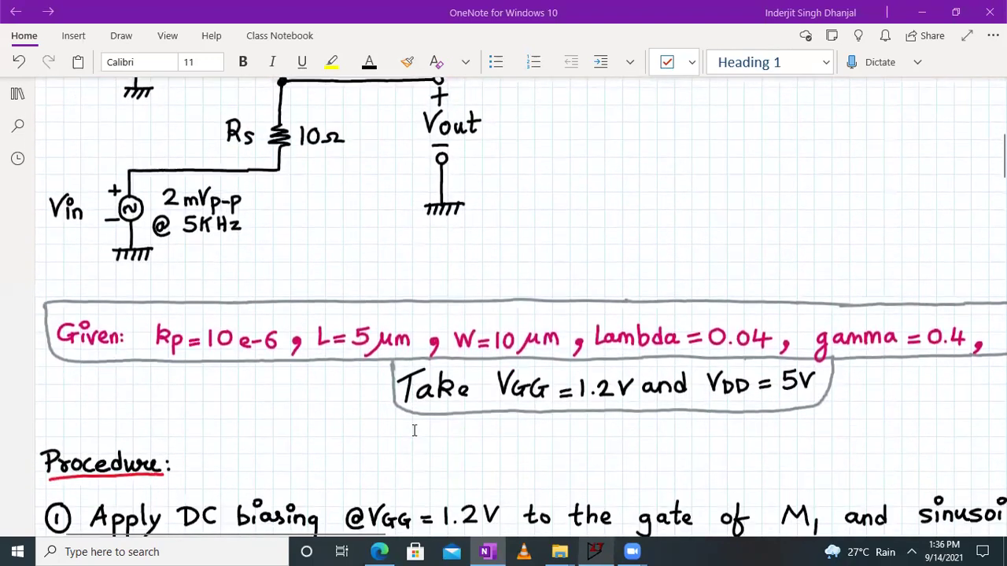
- Read procedure item 1 on DC biasing and the sinusoidal input in full, and compare it with the circuit
scroll(415, 431, "down", 1, "ctrl")
scroll(414, 430, "down", 2)
scroll(415, 431, "down", 1)
scroll(507, 432, "right", 1)
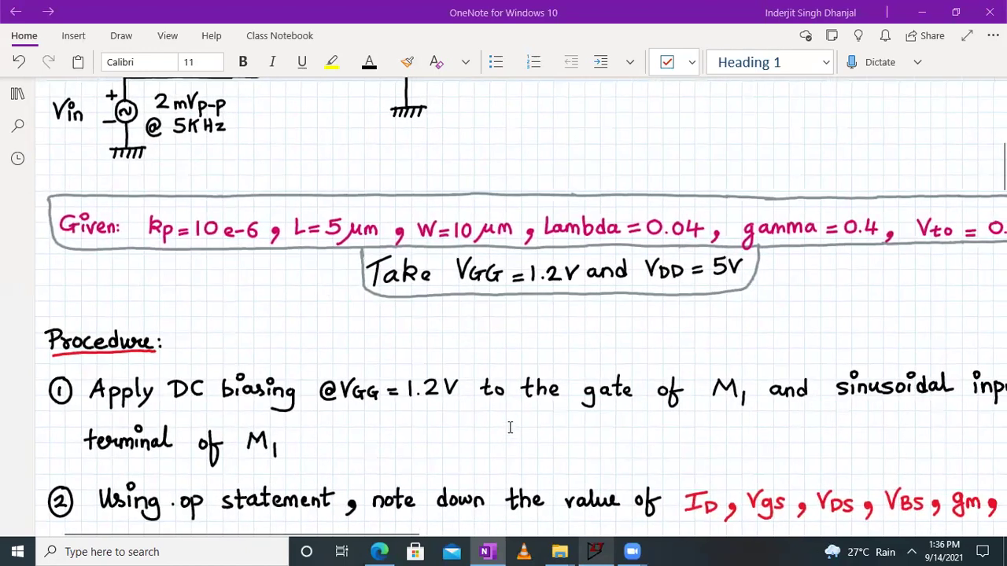
scroll(756, 404, "right", 5)
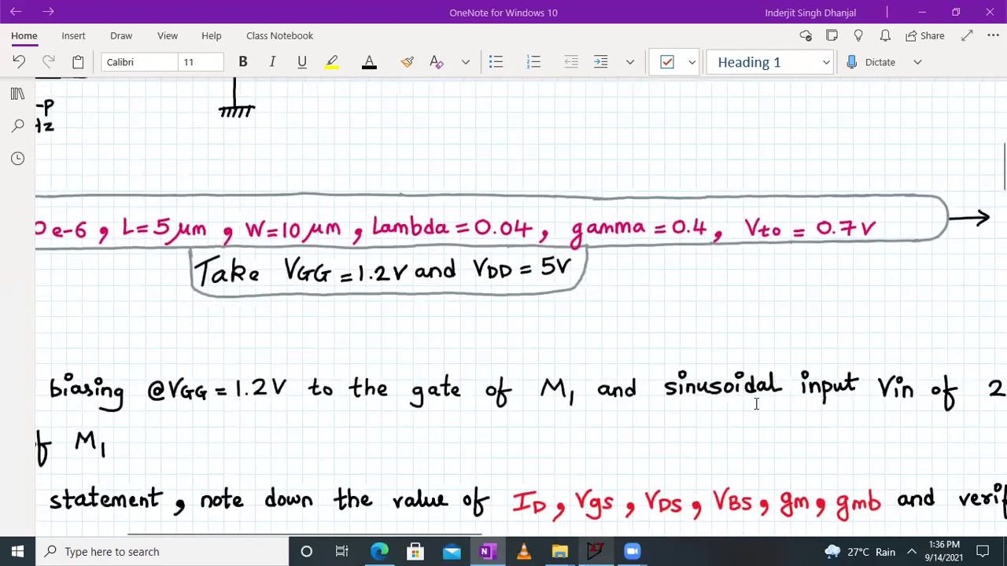
scroll(756, 405, "right", 4)
scroll(756, 405, "right", 1)
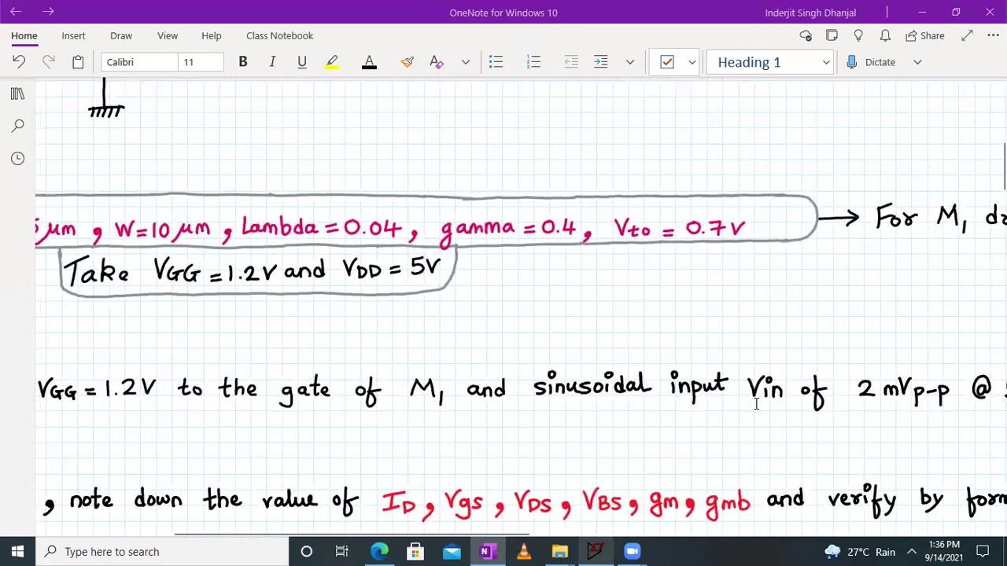
scroll(756, 404, "left", 9)
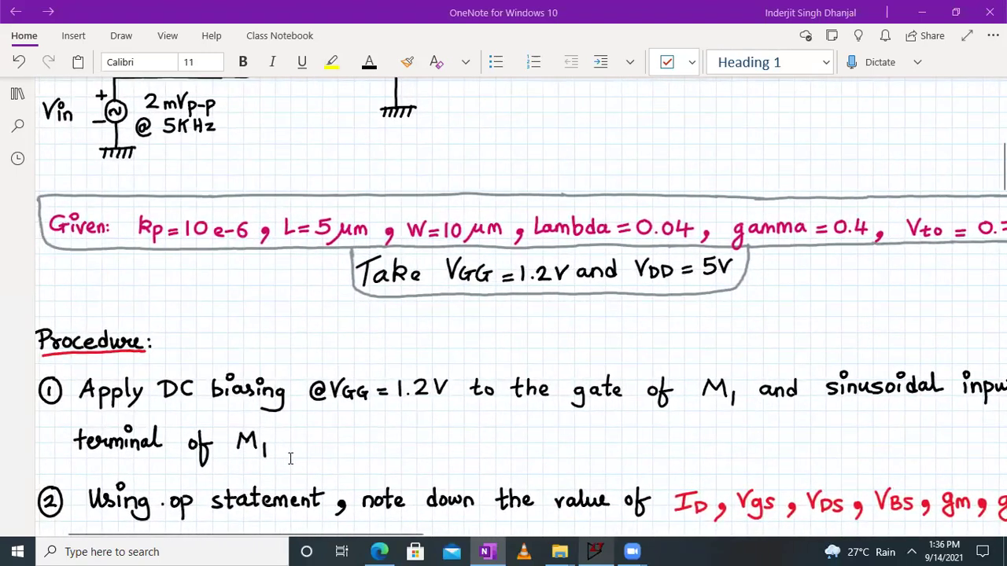
scroll(304, 236, "up", 3)
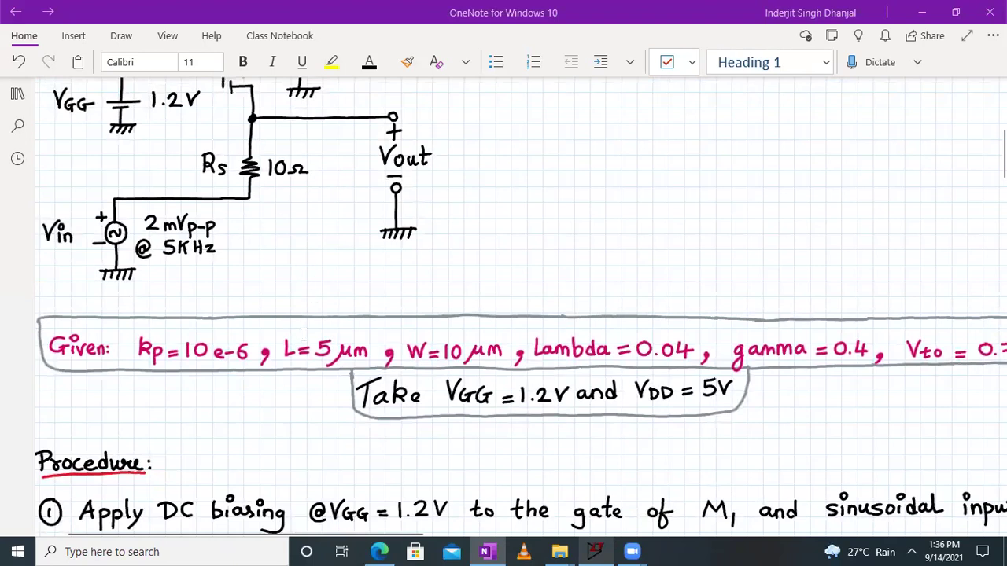
- Read procedure items 2 to 5 covering the .op, .tran and .meas statements and the gain verification
scroll(327, 435, "down", 6)
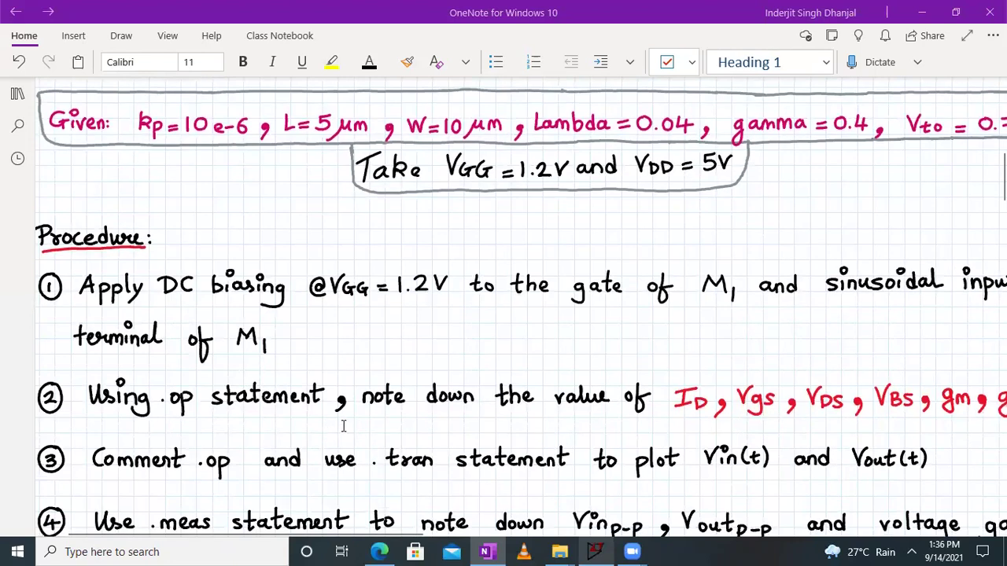
scroll(501, 437, "right", 3)
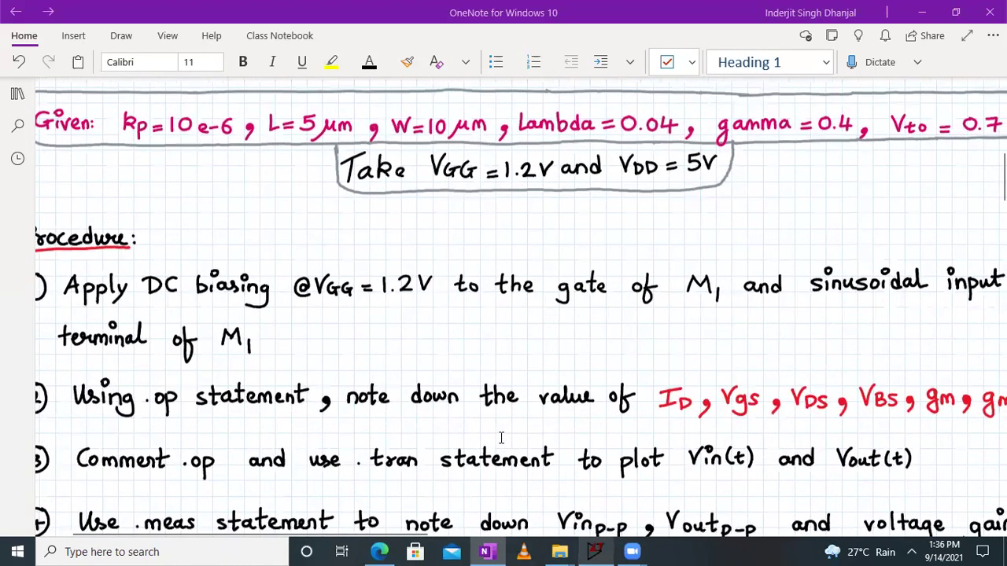
scroll(502, 437, "right", 1)
scroll(501, 438, "right", 4)
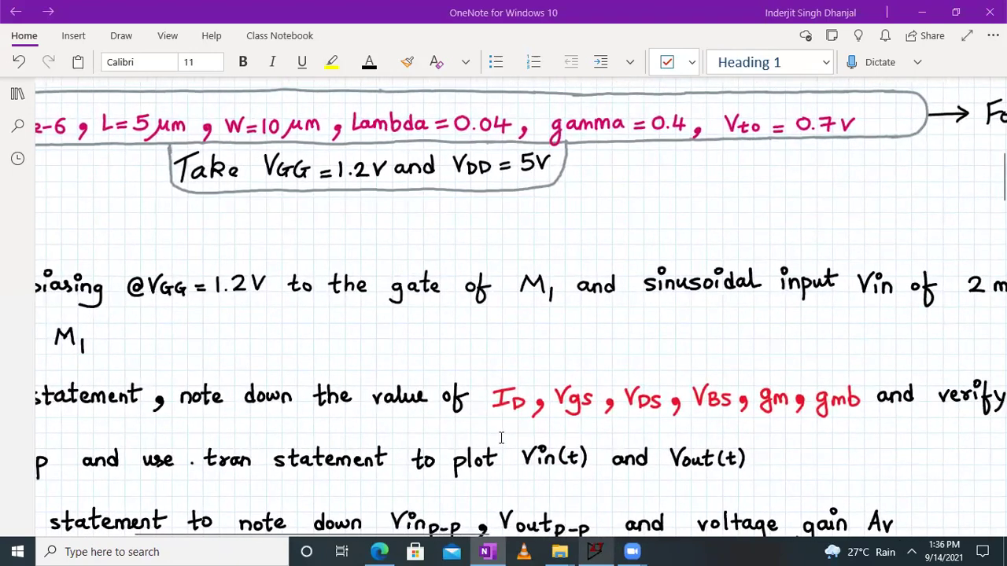
scroll(501, 438, "right", 5)
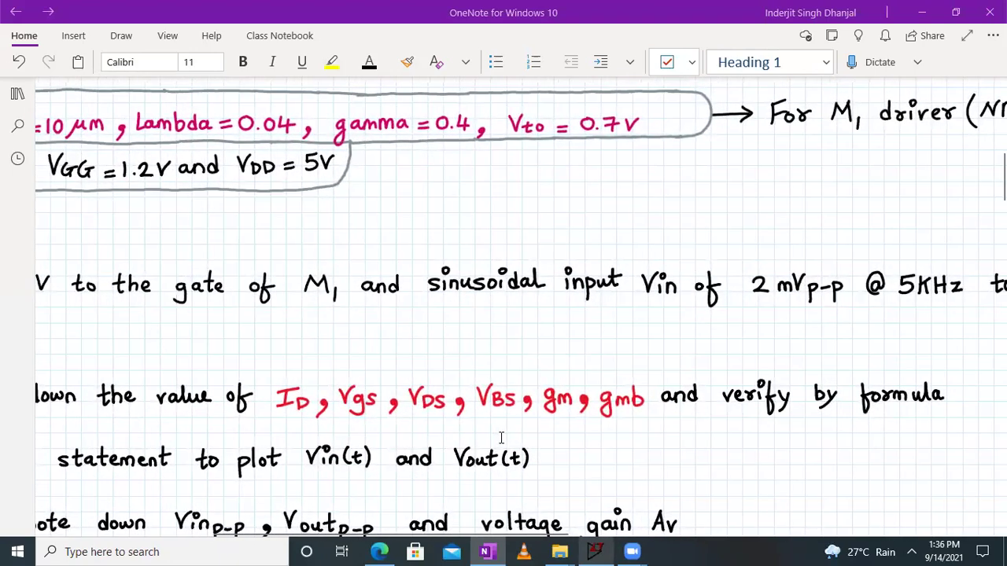
scroll(502, 438, "left", 8)
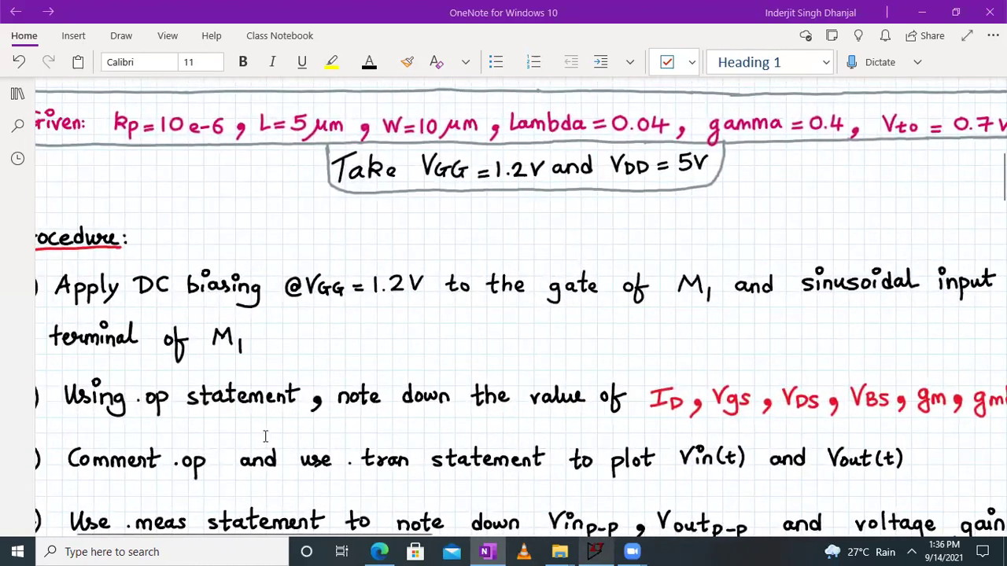
scroll(198, 441, "down", 1)
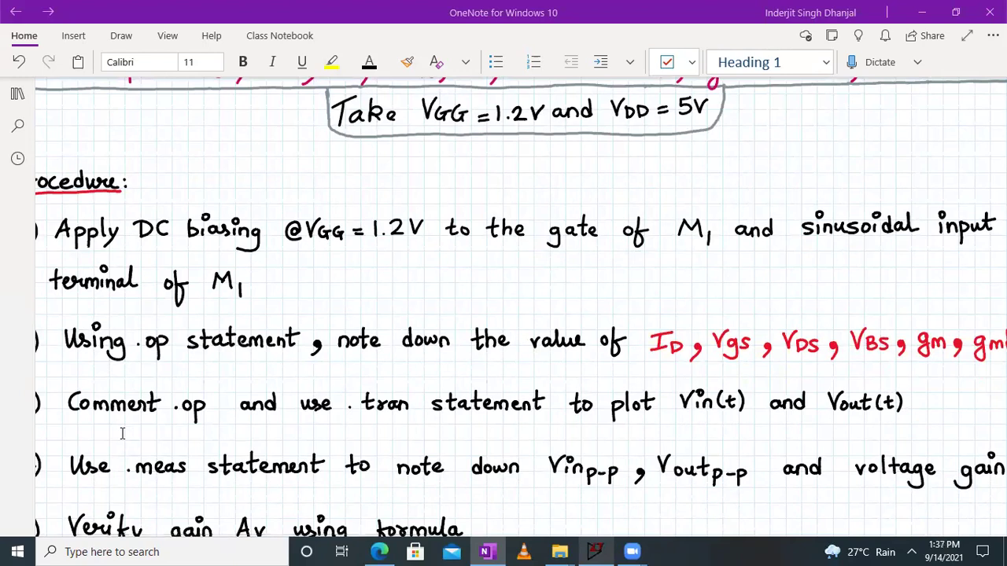
scroll(122, 434, "down", 3)
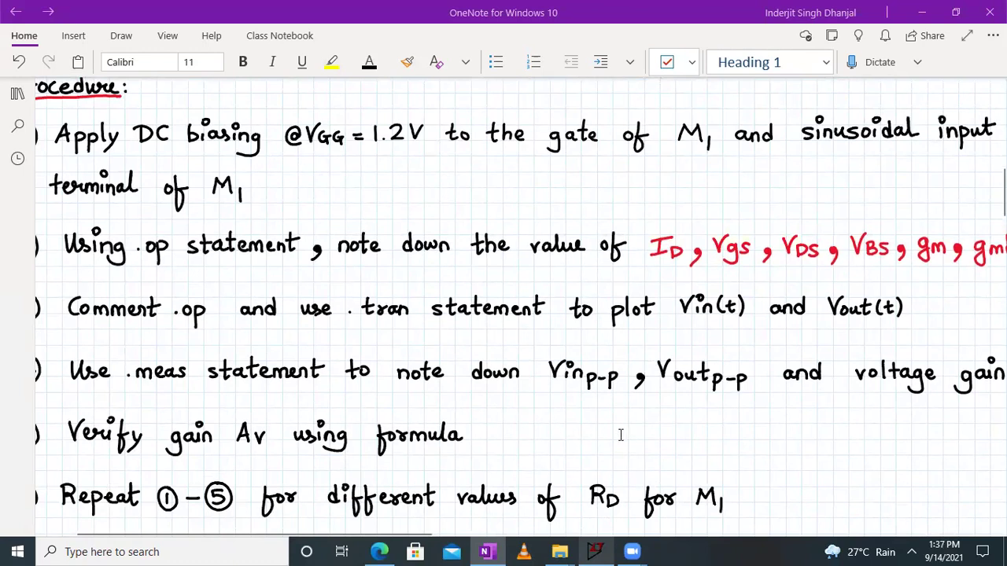
scroll(621, 435, "right", 2)
scroll(621, 435, "left", 3)
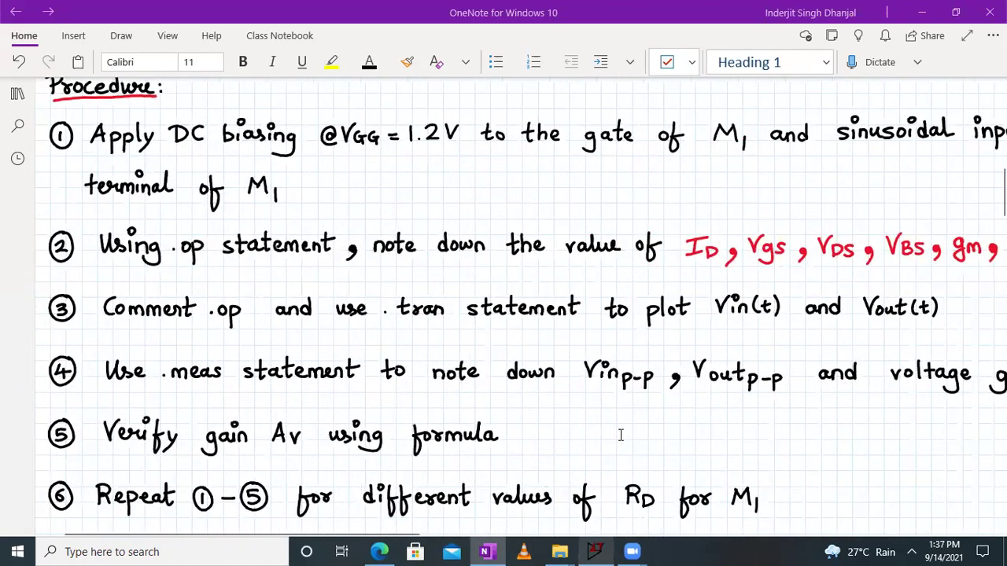
- Delete the handwritten words "for M1" at the end of procedure item 6
scroll(451, 436, "down", 1)
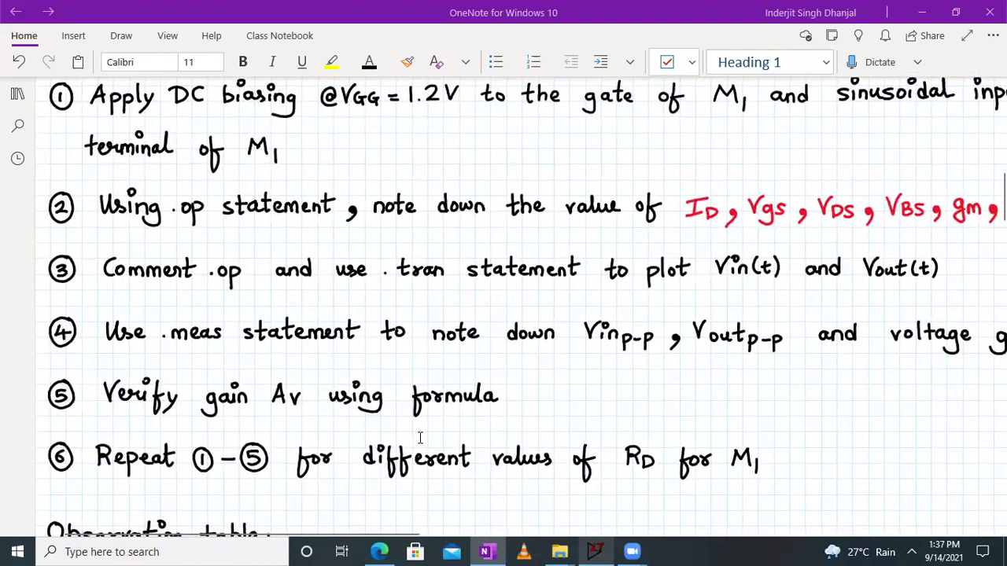
scroll(420, 439, "down", 2)
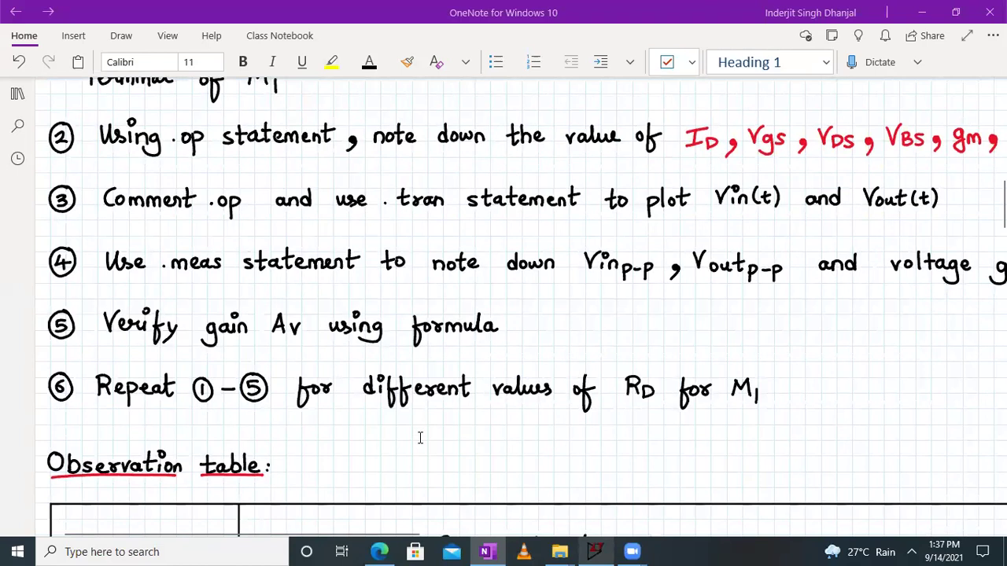
mouse_move(659, 349)
left_mouse_down()
mouse_move(693, 416)
mouse_move(769, 452)
left_mouse_up()
key("Delete")
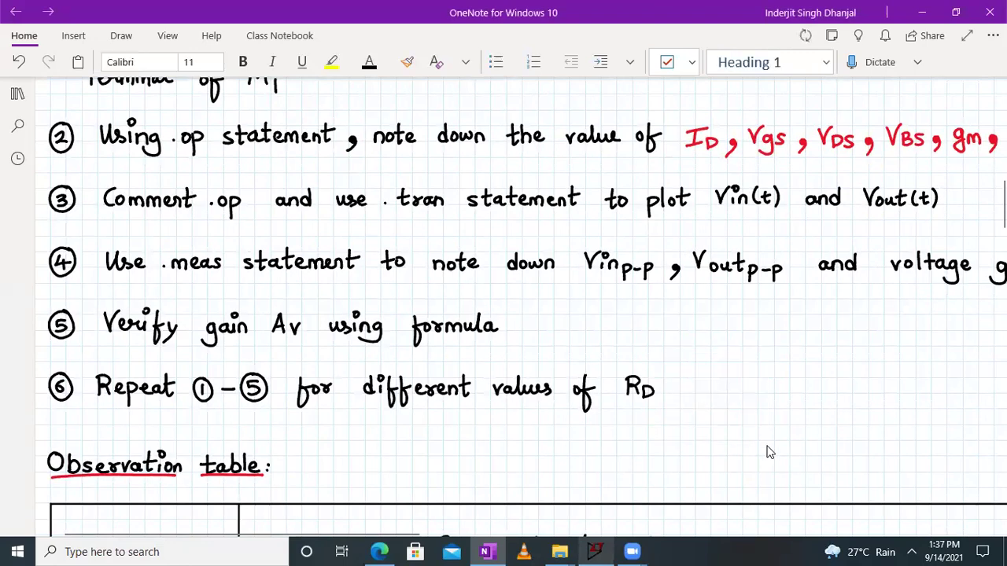
- Review the observation table, covering the RD values, Vout p-p, simulated and calculated Av columns, and the 920 kΩ sample row
scroll(609, 424, "down", 1)
scroll(609, 423, "down", 3)
scroll(609, 423, "down", 1, "ctrl")
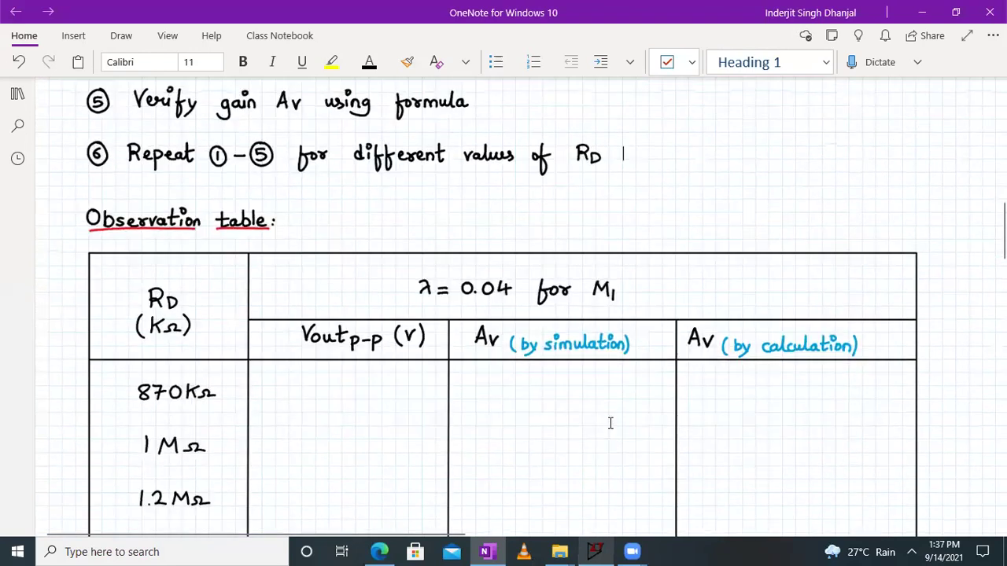
scroll(610, 423, "down", 2)
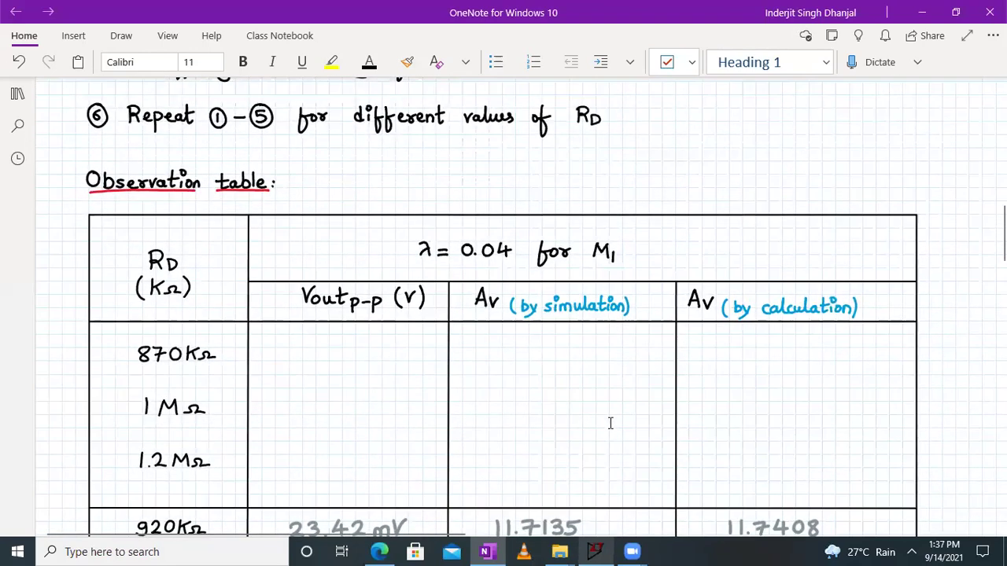
scroll(610, 423, "down", 1)
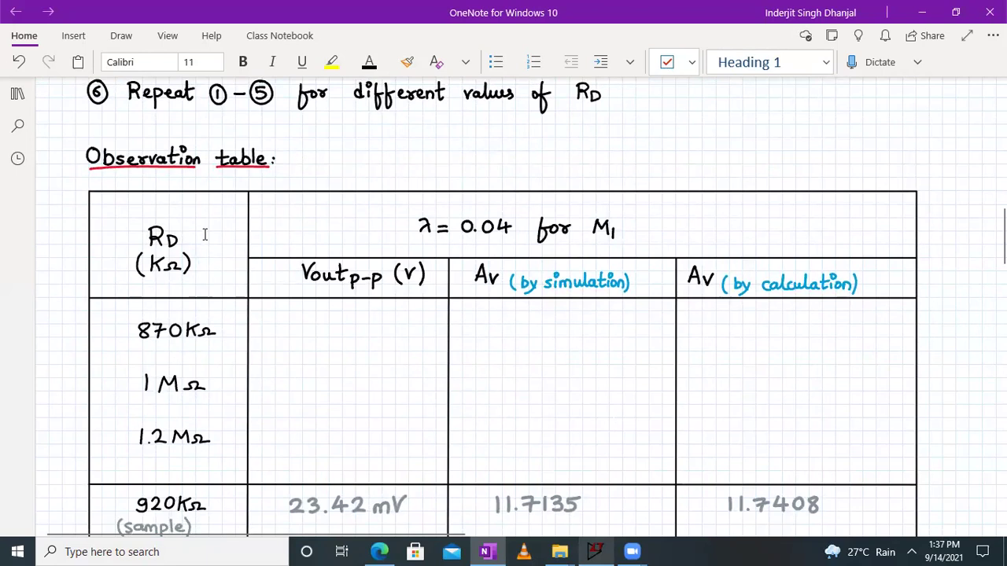
scroll(271, 373, "down", 1)
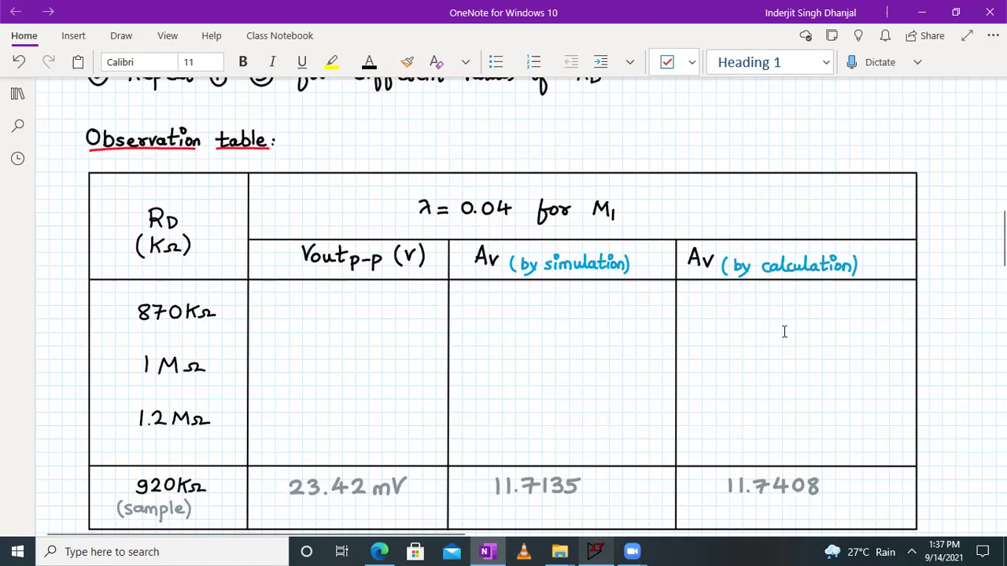
scroll(403, 440, "down", 1)
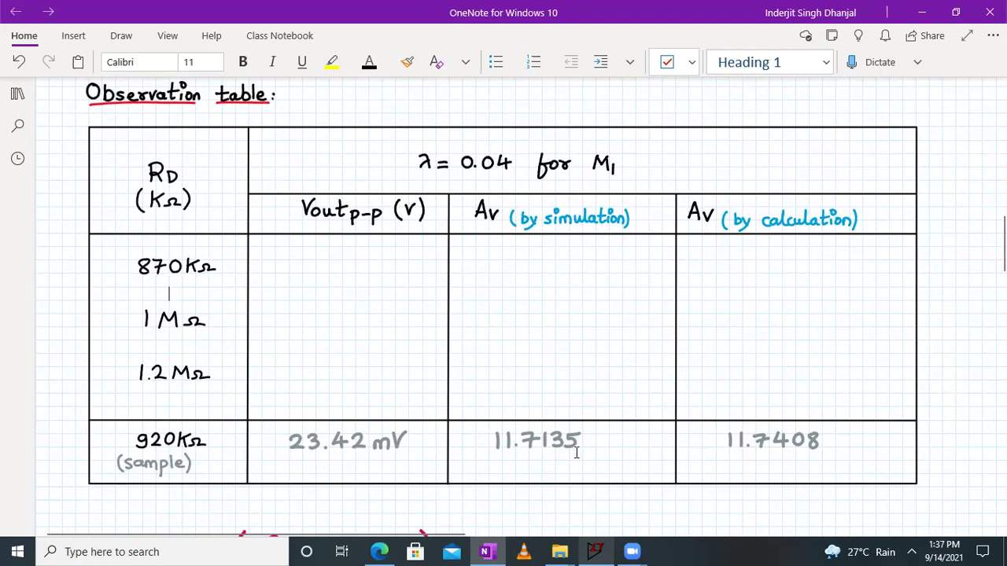
- Return to the common gate circuit and given parameters in the notes, and dock the notes window to one half of the screen
scroll(526, 316, "up", 12)
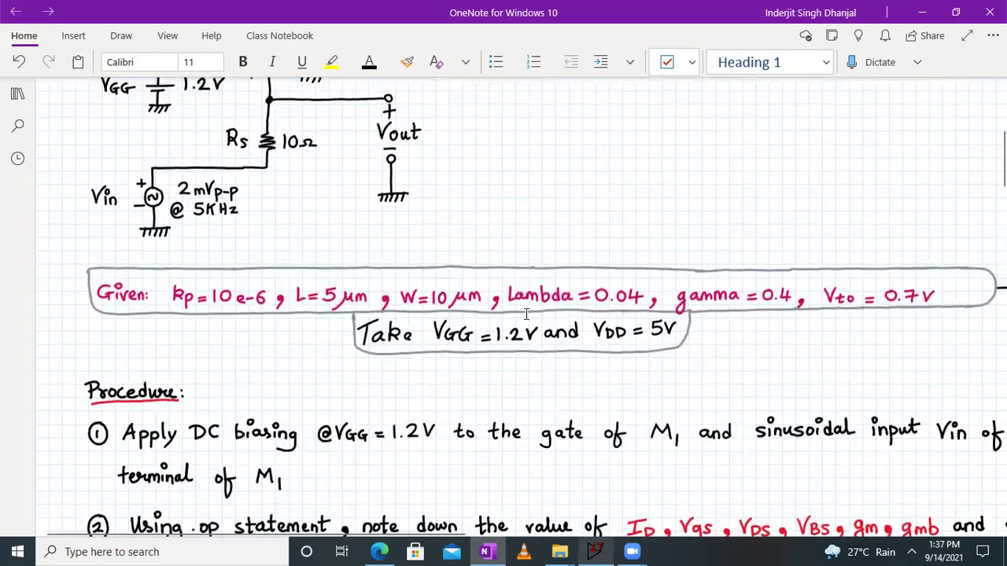
scroll(526, 315, "down", 1)
scroll(526, 315, "right", 2)
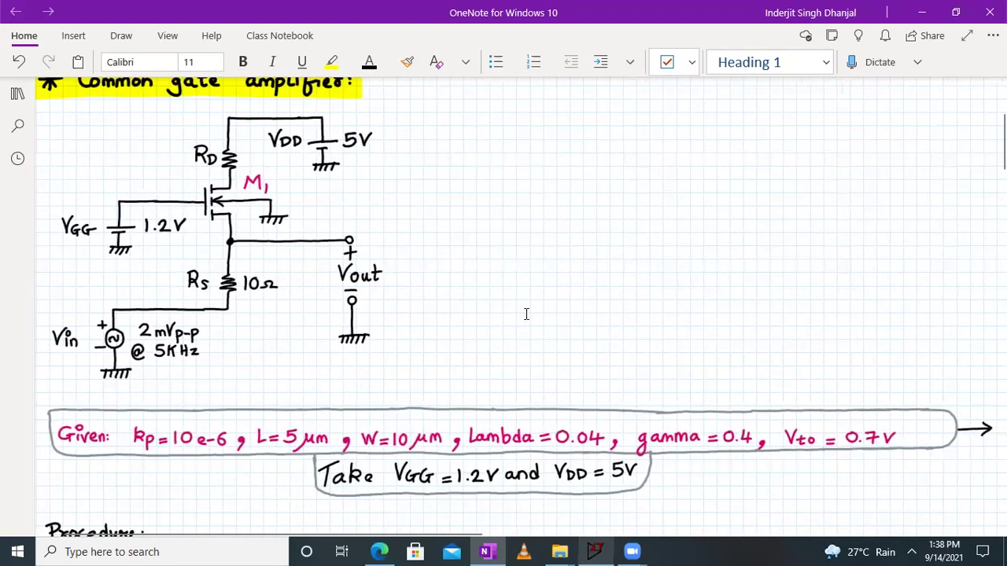
key("super+Left")
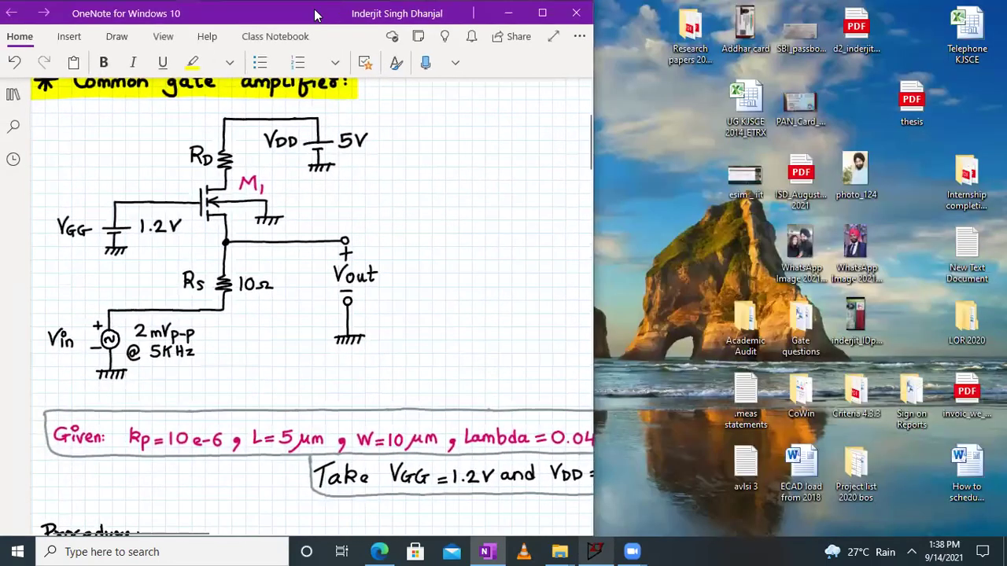
- Switch to LTspice and arrange the nmos_cg_amplifier schematic window beside the notes, giving the schematic the larger share of the screen
left_click(598, 551)
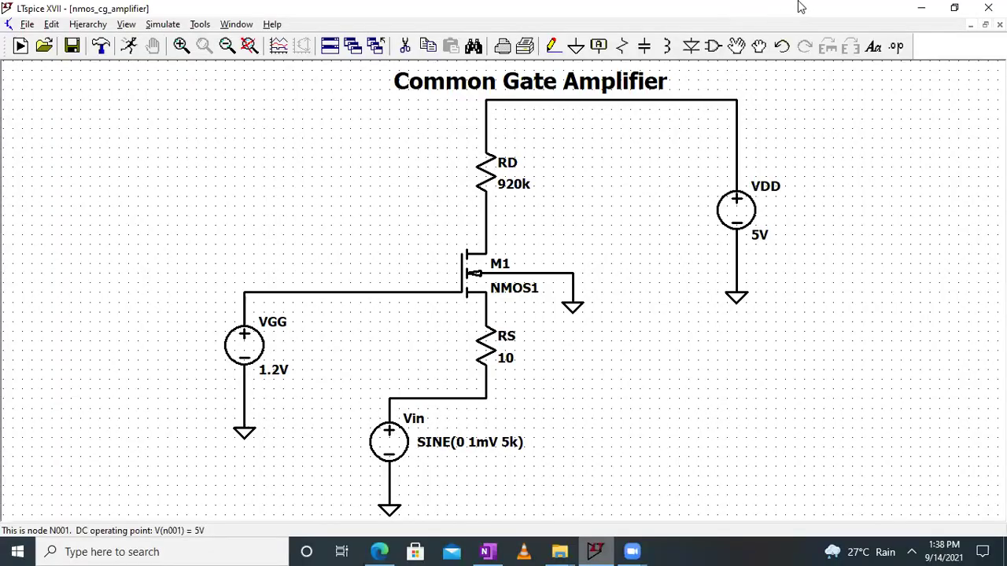
key("super+Left")
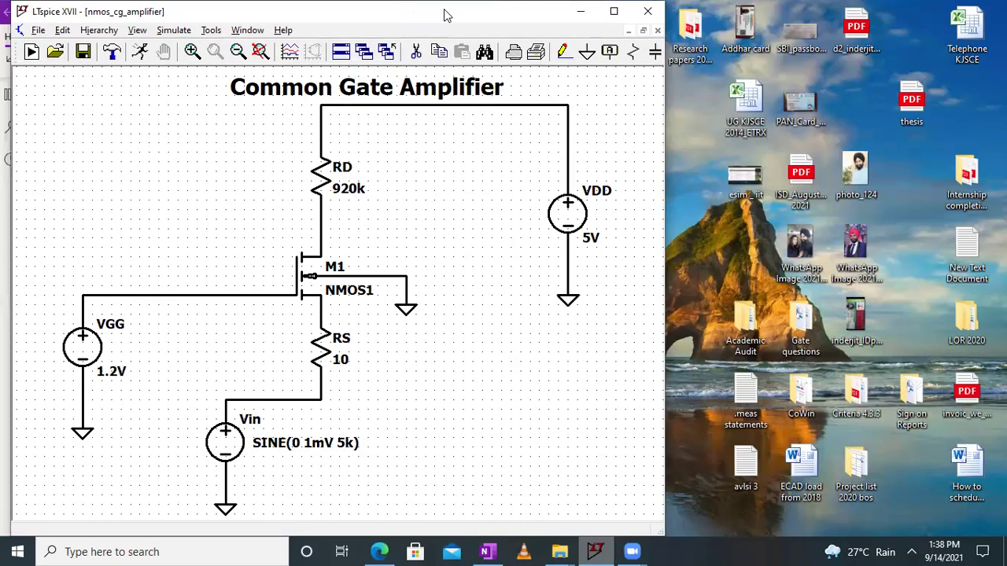
key("super+Up")
key("super+Left")
left_click_drag(546, 16, 1006, 16)
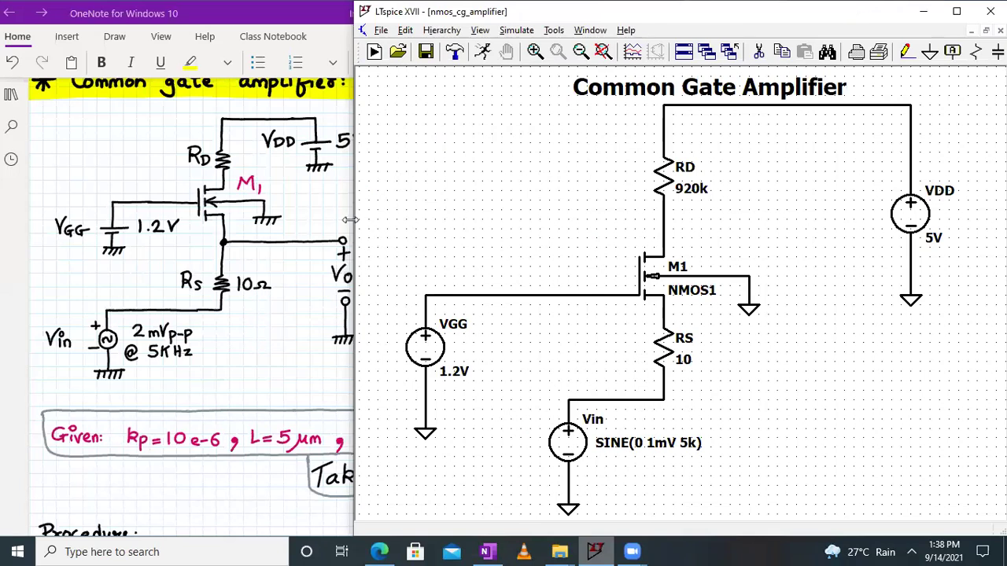
left_click_drag(351, 220, 279, 220)
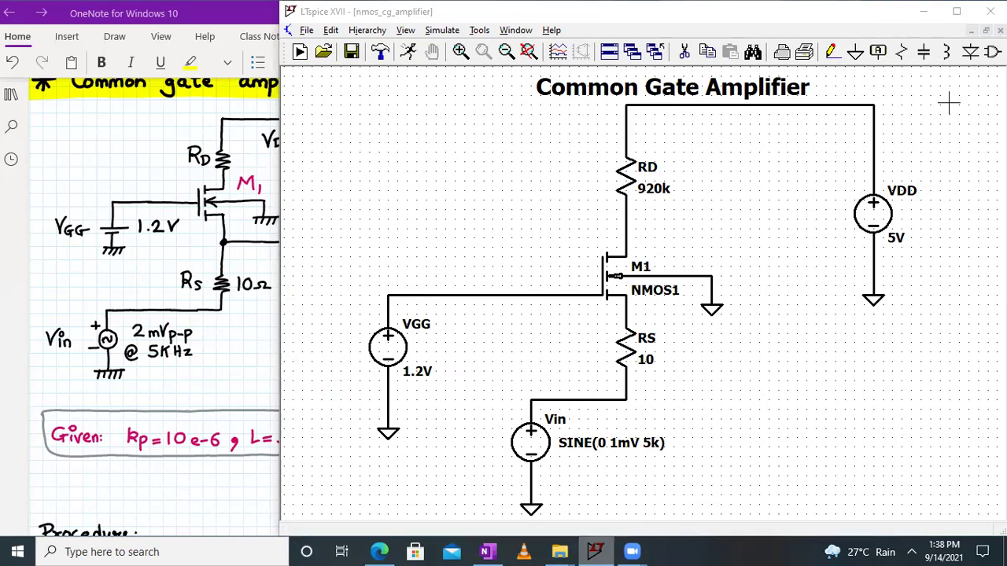
- Look up the voltage source and nmos4 symbols in the component library, and close it without placing anything
key("F2")
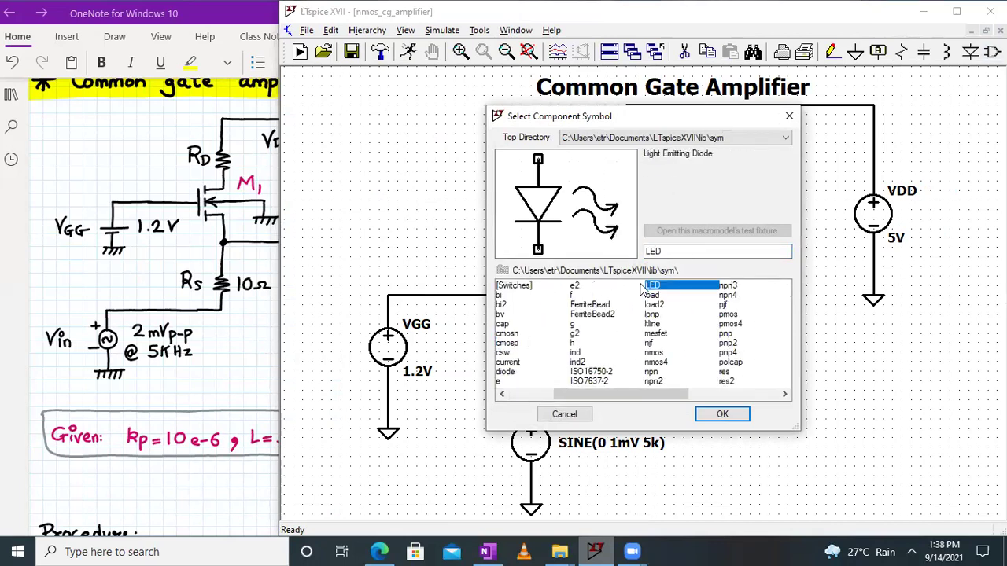
type("vo")
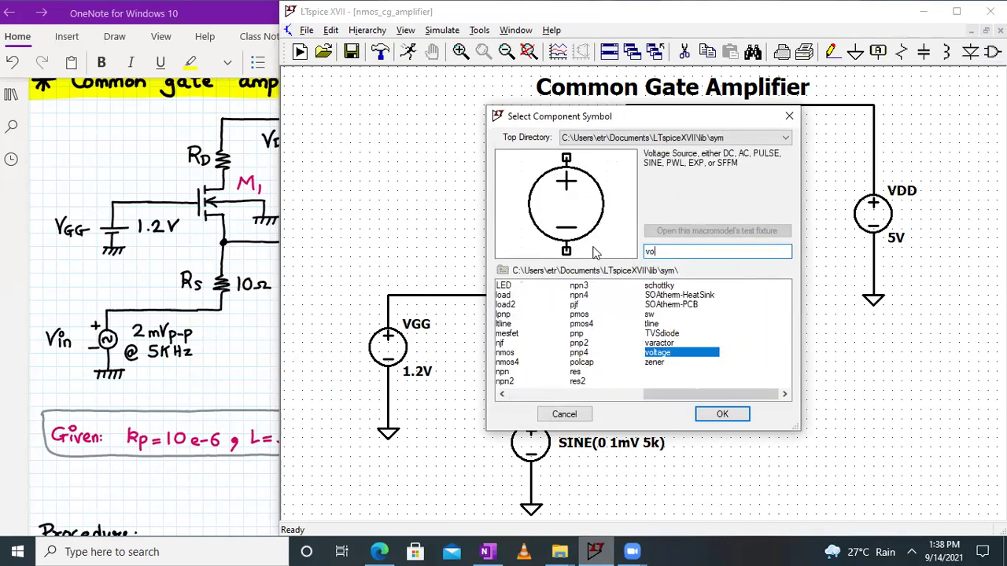
type("l")
key("BackSpace")
key("BackSpace")
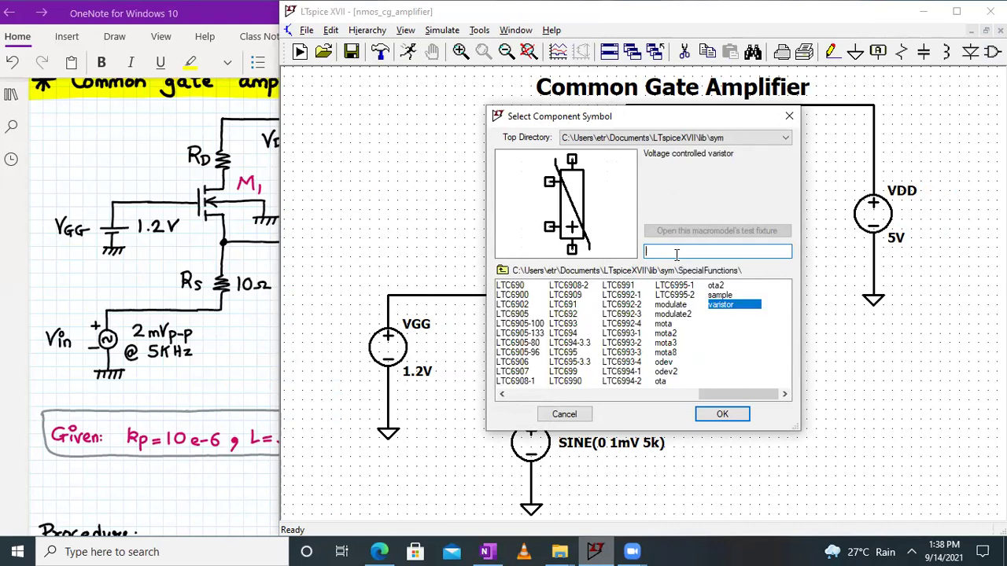
type("nmos4")
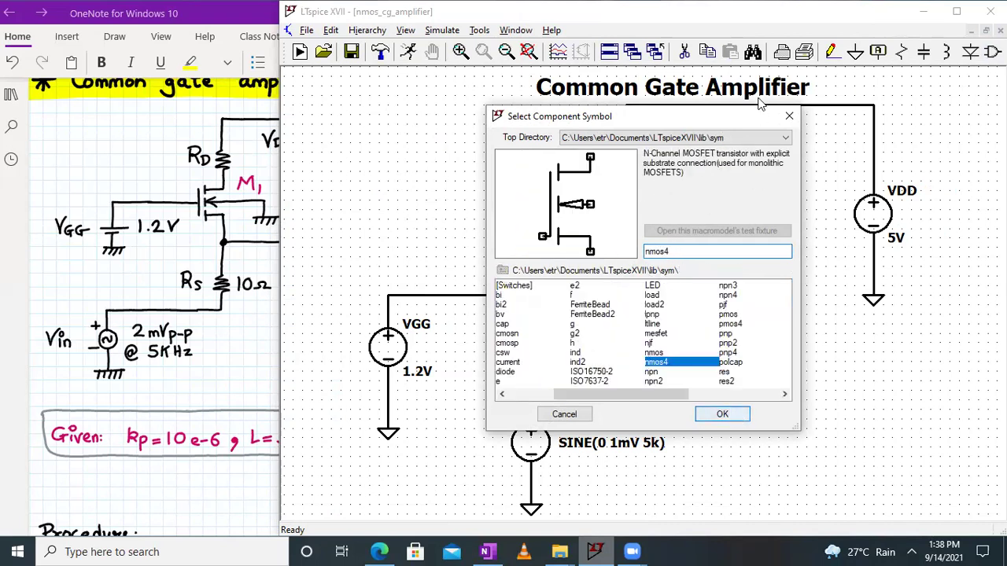
left_click(789, 116)
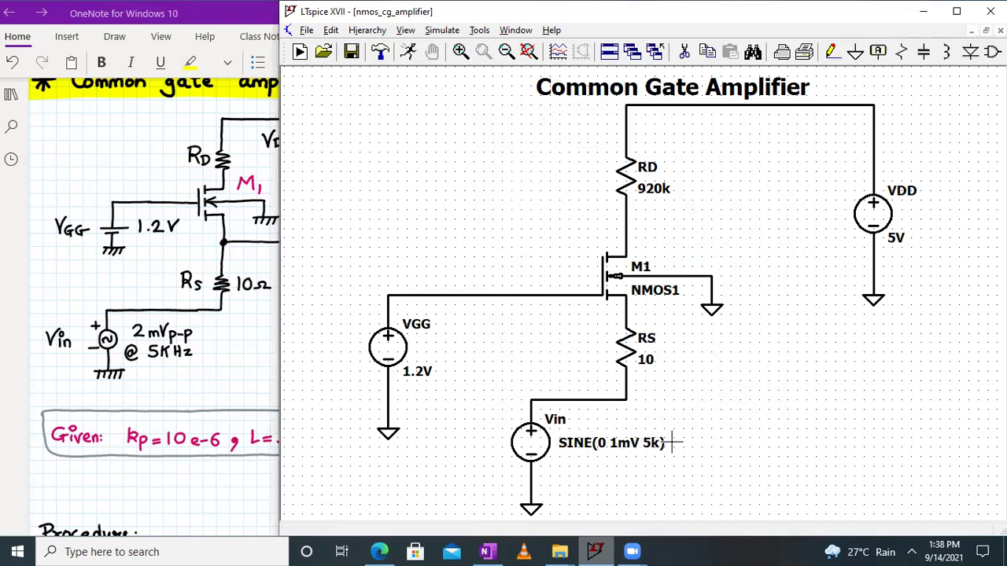
- Check the offset, amplitude and frequency in the sine settings of source Vin and accept the dialog
right_click(538, 443)
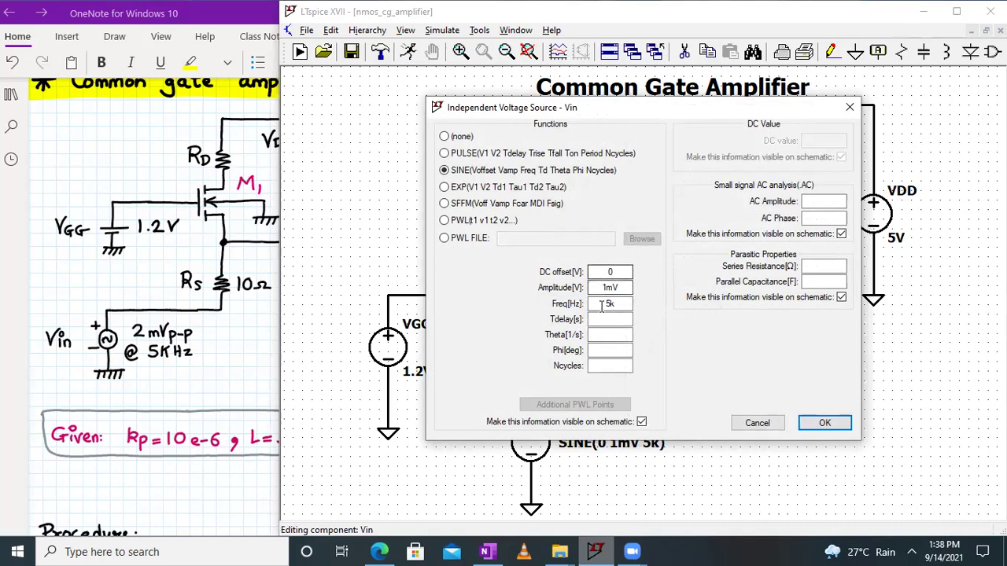
left_click(825, 424)
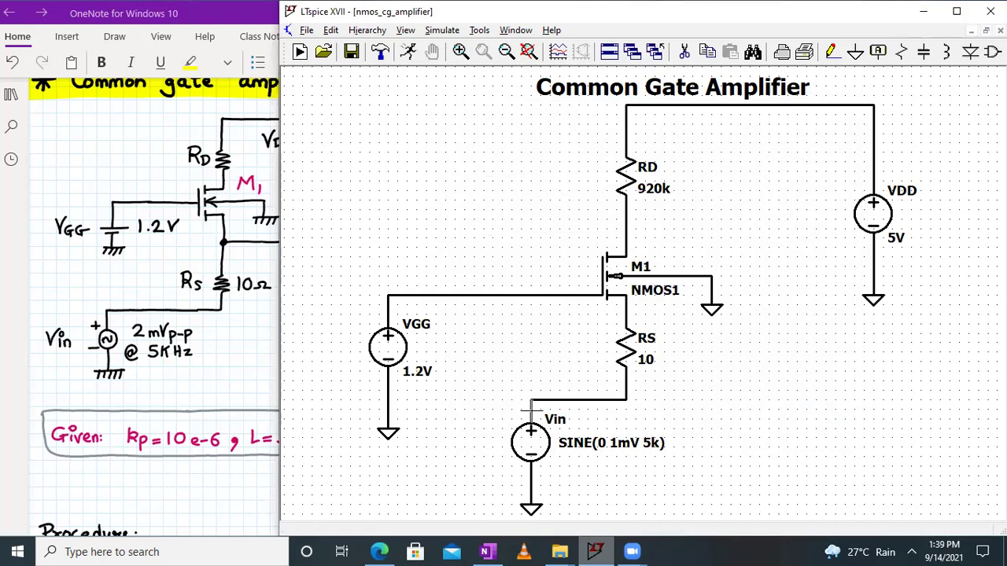
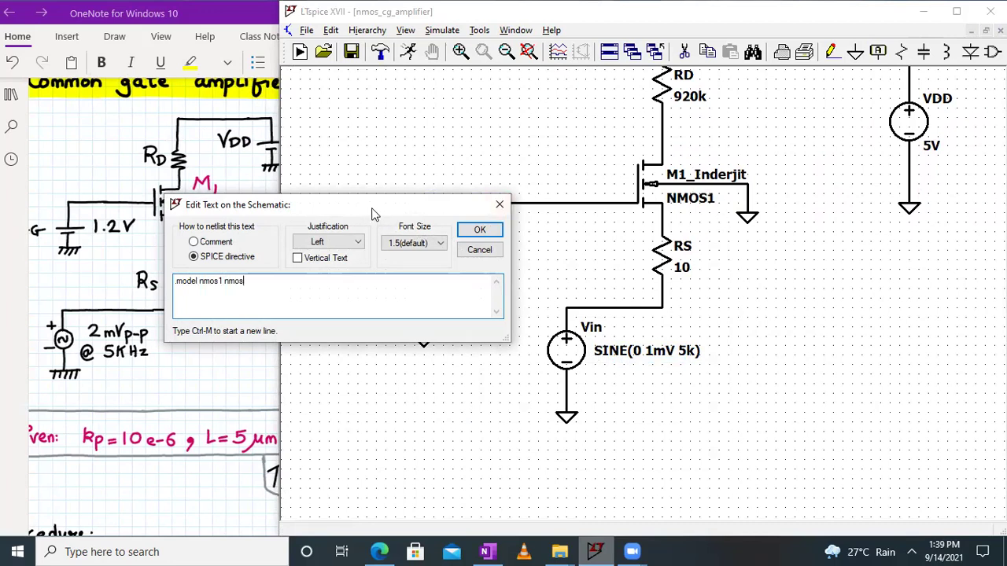
- Continue the SPICE directive .model nmos1 nmos( with the parameters kp =10u, L=5um and W=10um from the notes
left_click_drag(367, 211, 518, 284)
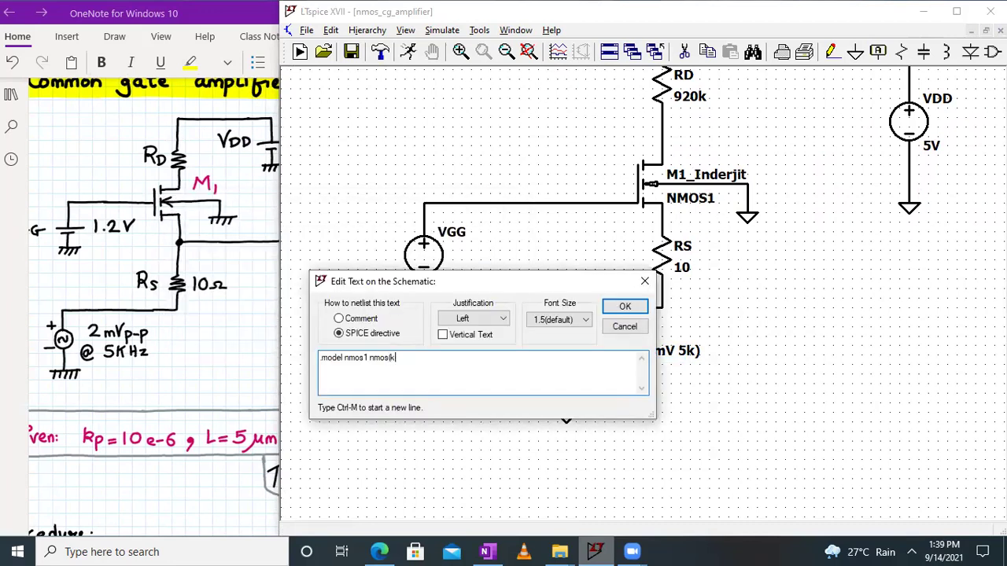
type("0u")
scroll(115, 299, "right", 3)
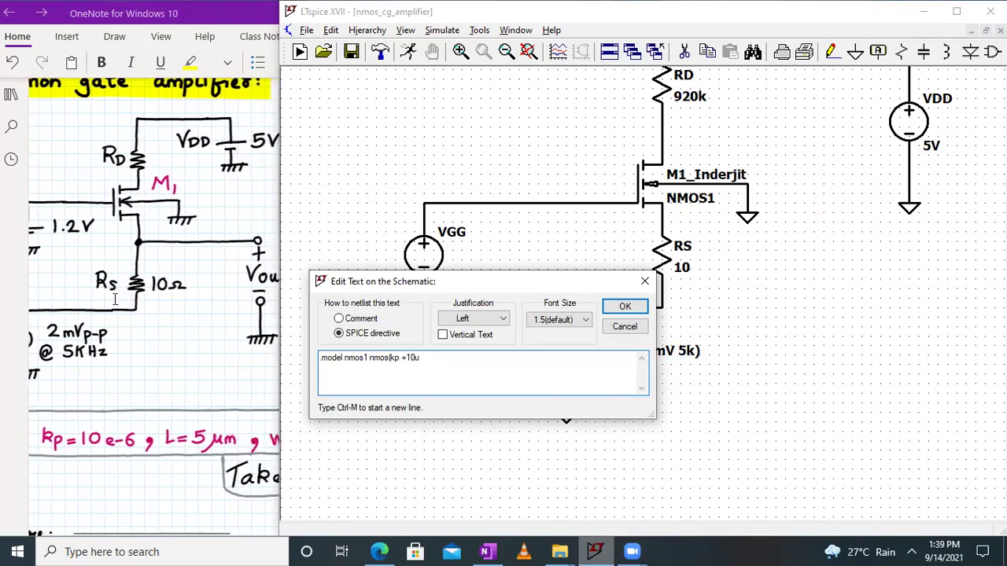
type("L=5um W=")
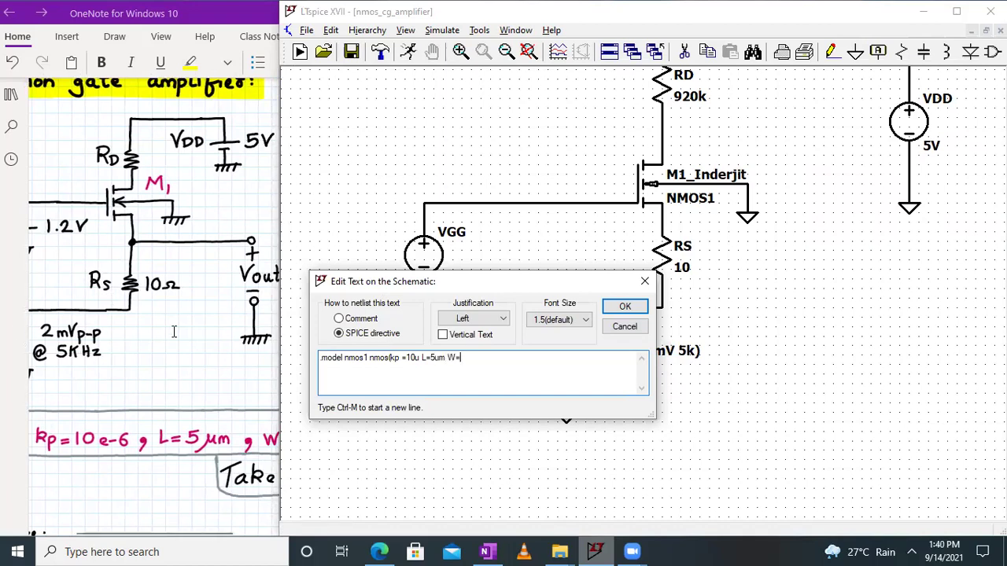
scroll(172, 331, "right", 3)
type("=10um")
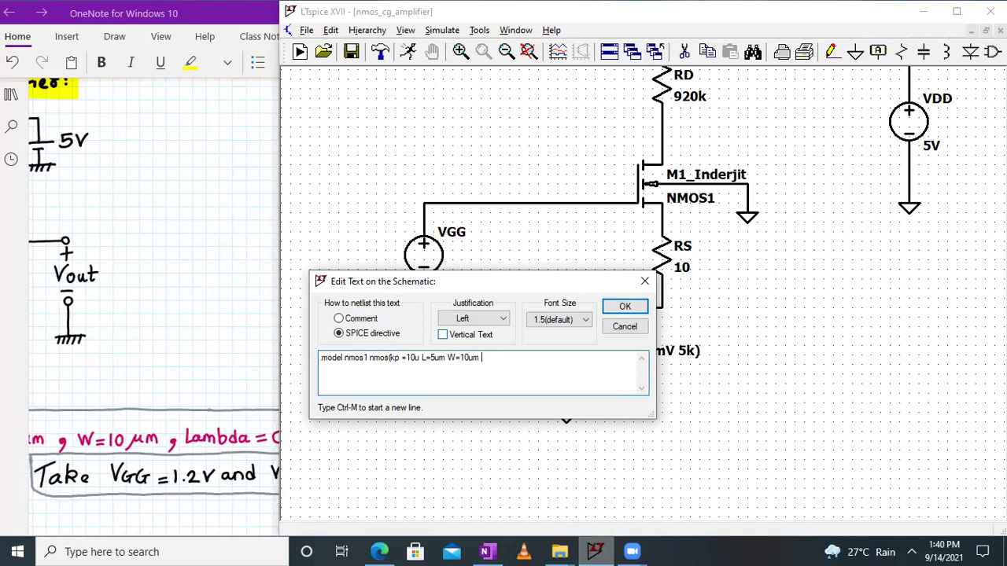
- Complete the .model directive with lambda=0.04 gamma=0.4 vto=0.7) and place it below the Vin source on the schematic
scroll(267, 402, "right", 2)
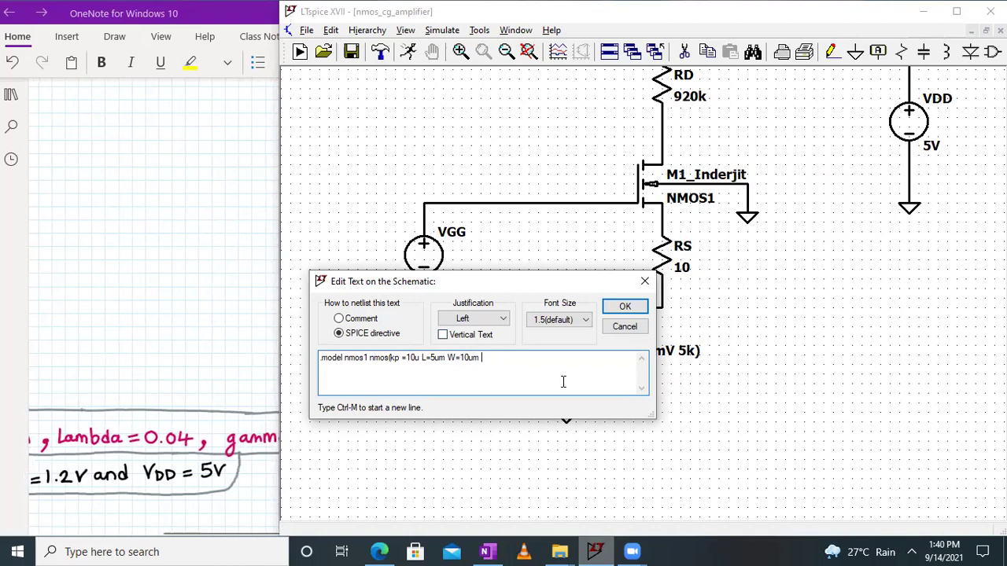
type("lambda=0.04")
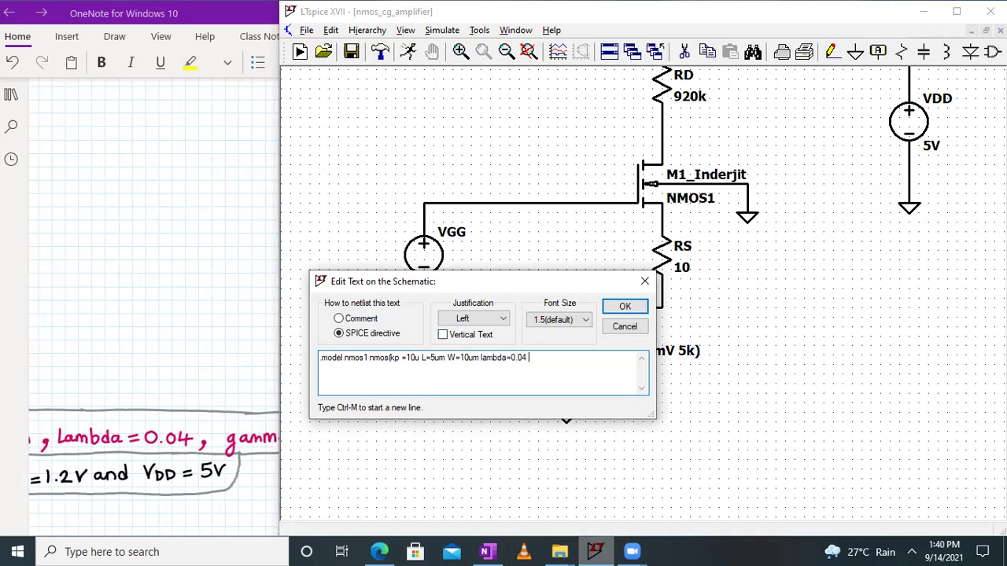
type(" gamma=0.4")
scroll(189, 467, "right", 3)
scroll(189, 467, "right", 3)
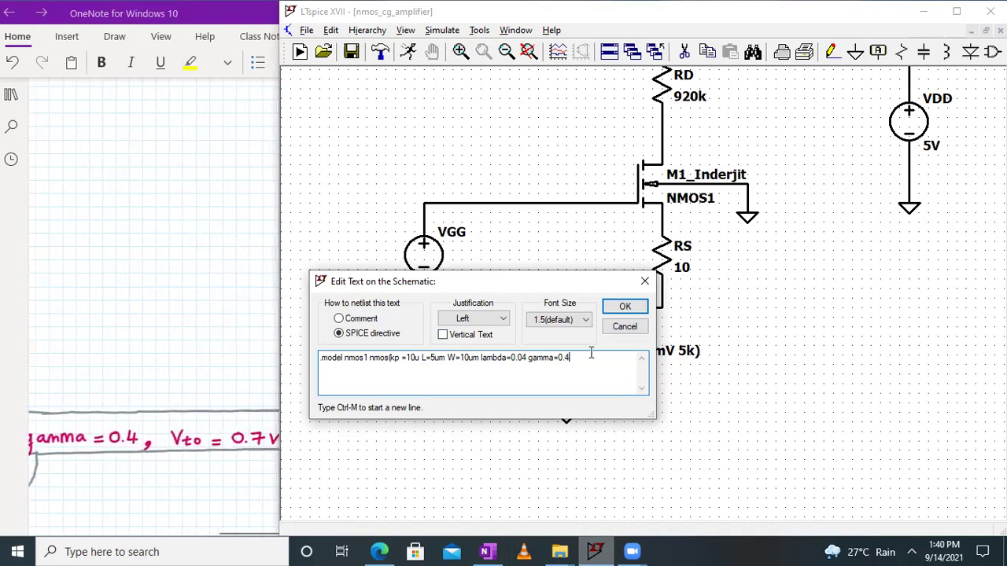
type("vto=0.")
key("Return")
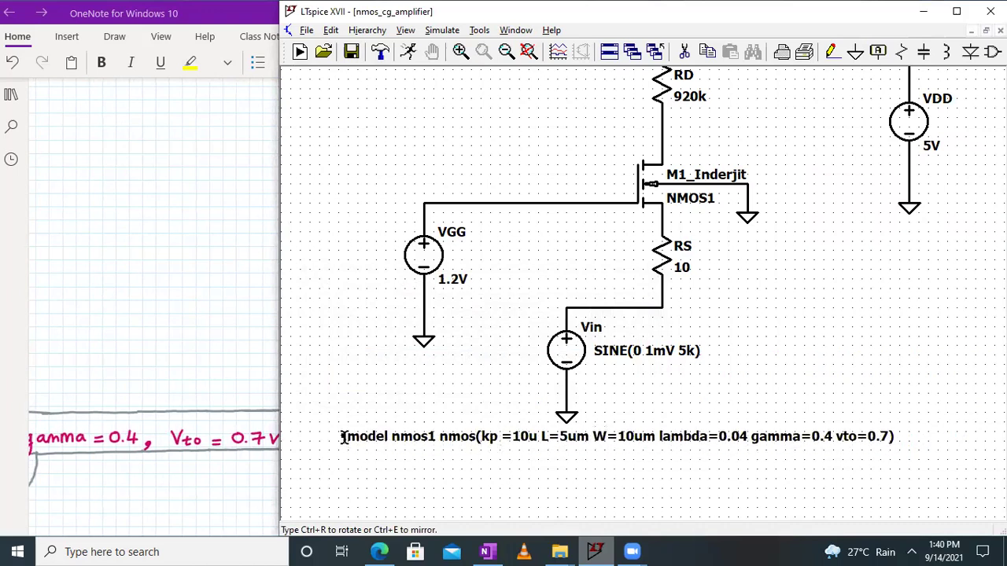
left_click(343, 439)
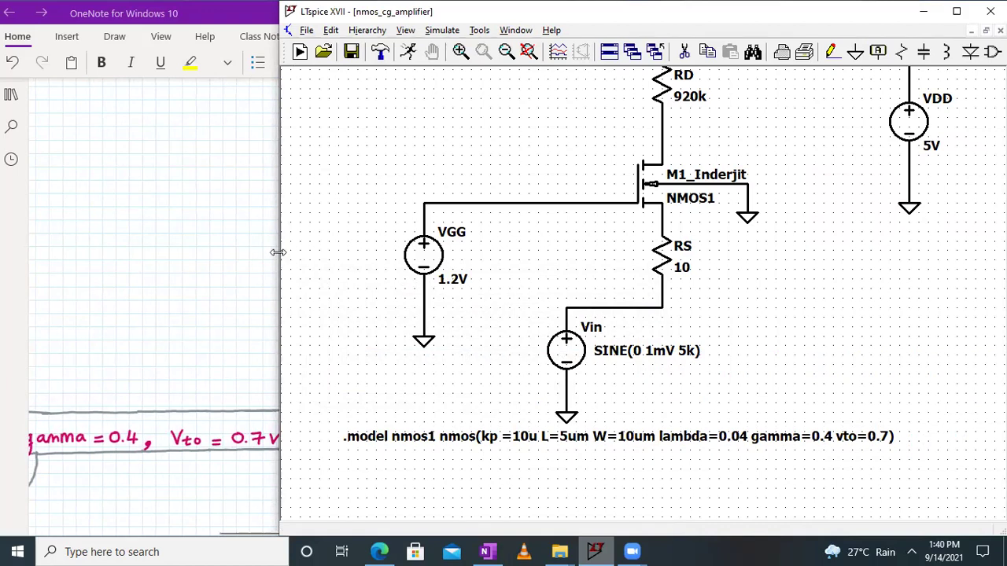
- Narrow the schematic window to show more of the notes, and fit the whole circuit in it
left_click_drag(278, 252, 362, 252)
scroll(133, 315, "left", 5)
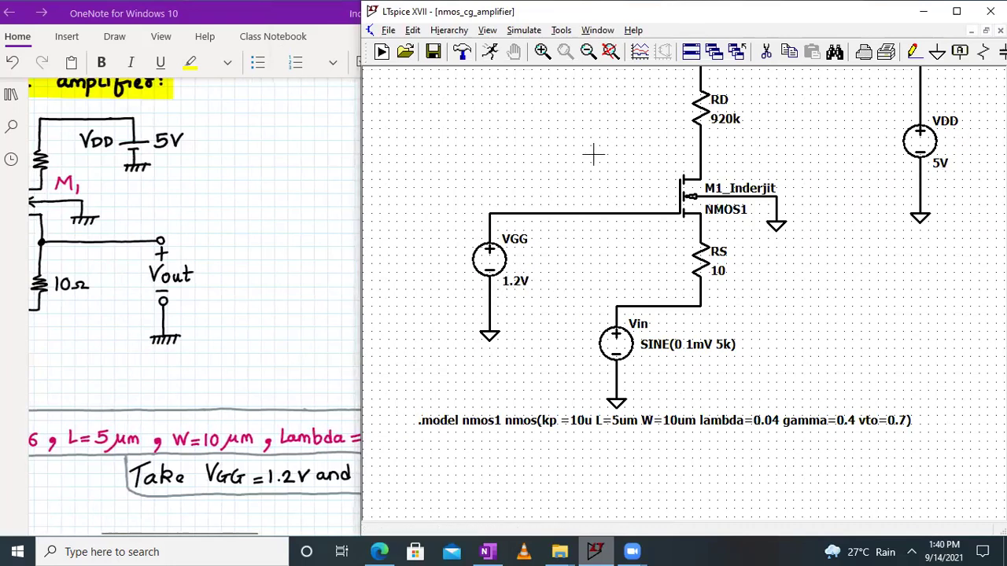
left_click(610, 52)
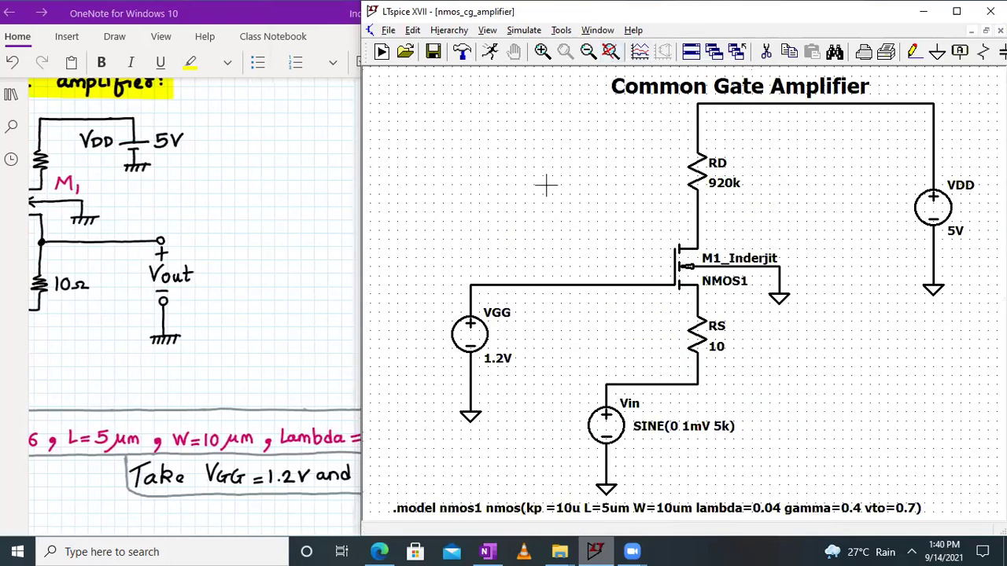
- Bring the Procedure section of the notes into view and run the circuit simulation to open its simulation command settings
scroll(266, 276, "left", 2)
scroll(276, 281, "down", 5)
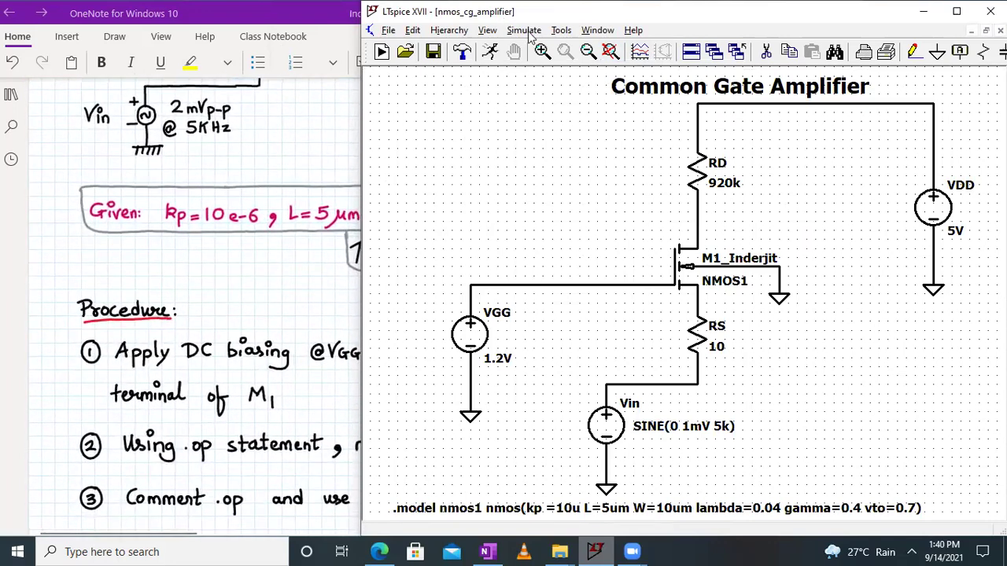
left_click(528, 33)
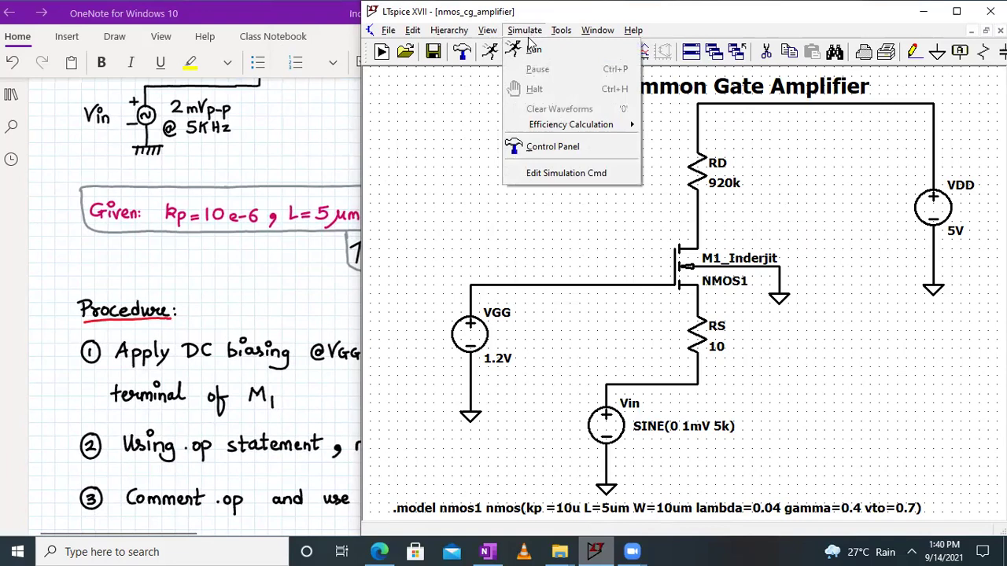
left_click(533, 51)
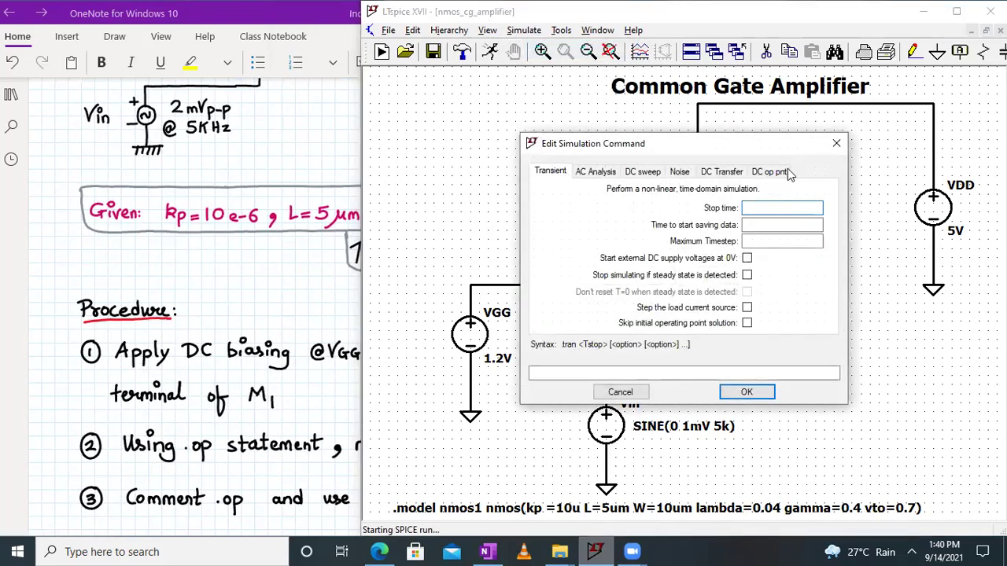
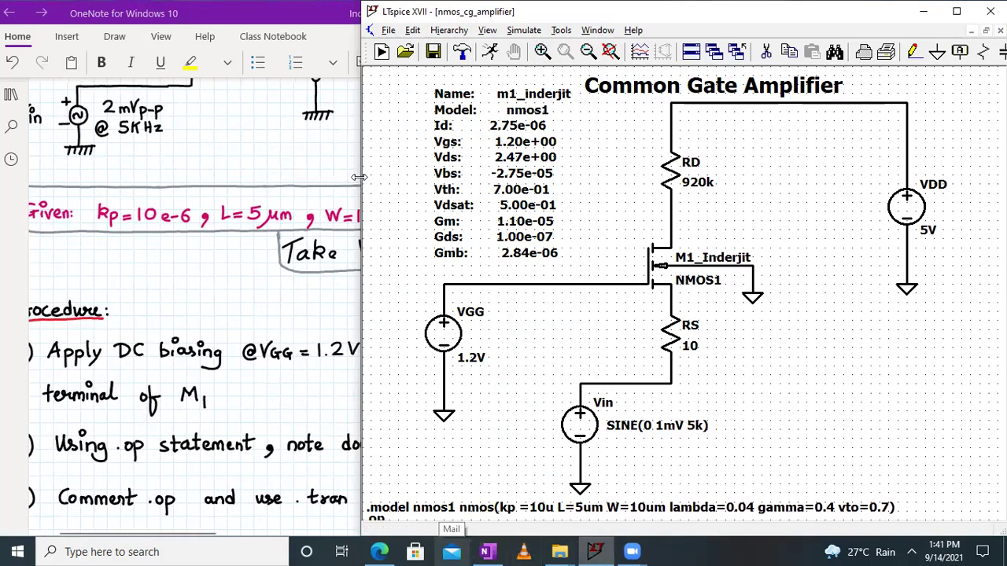
- Narrow the schematic window to widen the visible notes, and enlarge the operating point list of M1
left_click_drag(358, 177, 481, 177)
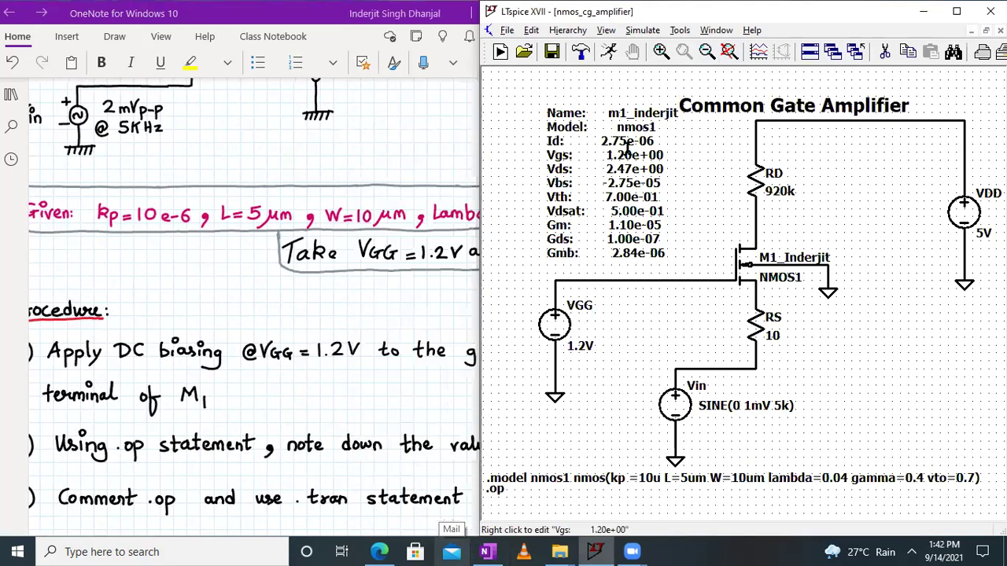
scroll(627, 147, "up", 2)
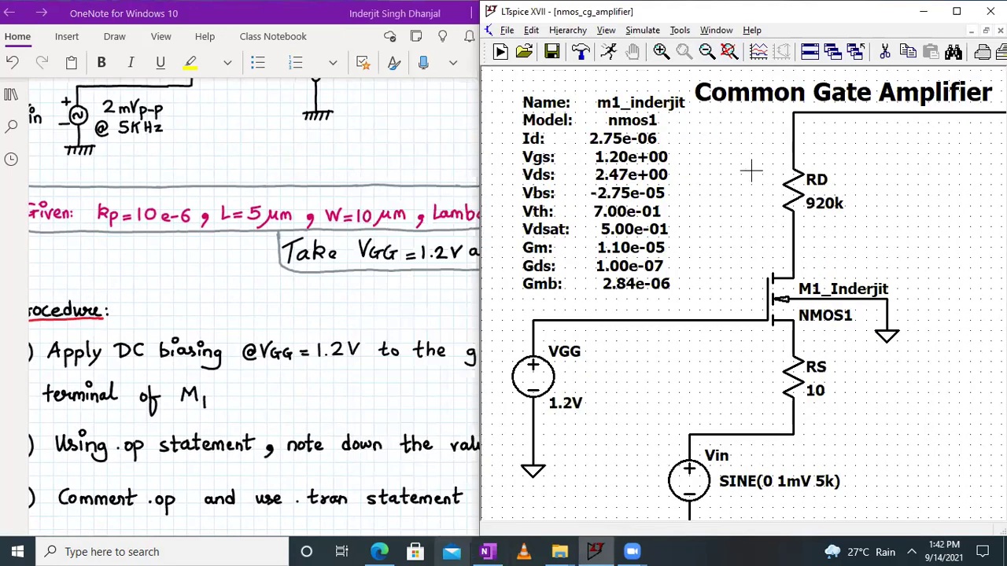
scroll(338, 118, "down", 3)
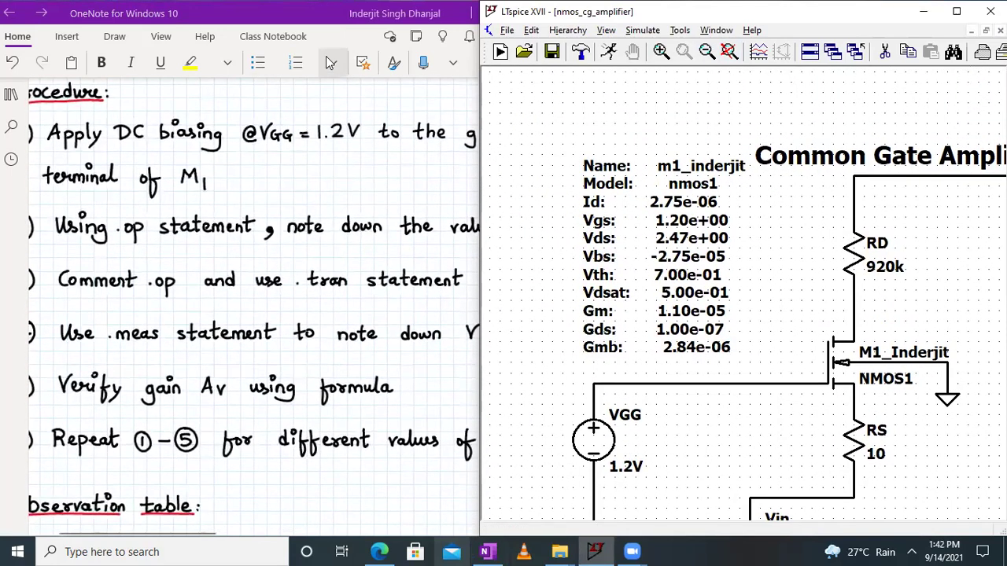
- Maximize the notes and examine the common gate amplifier's voltage gain equation against its circuit diagram
double_click(312, 17)
scroll(399, 342, "down", 3)
scroll(400, 343, "down", 8)
scroll(282, 313, "up", 1, "ctrl")
scroll(282, 314, "down", 1)
scroll(282, 314, "right", 1)
scroll(282, 313, "down", 3)
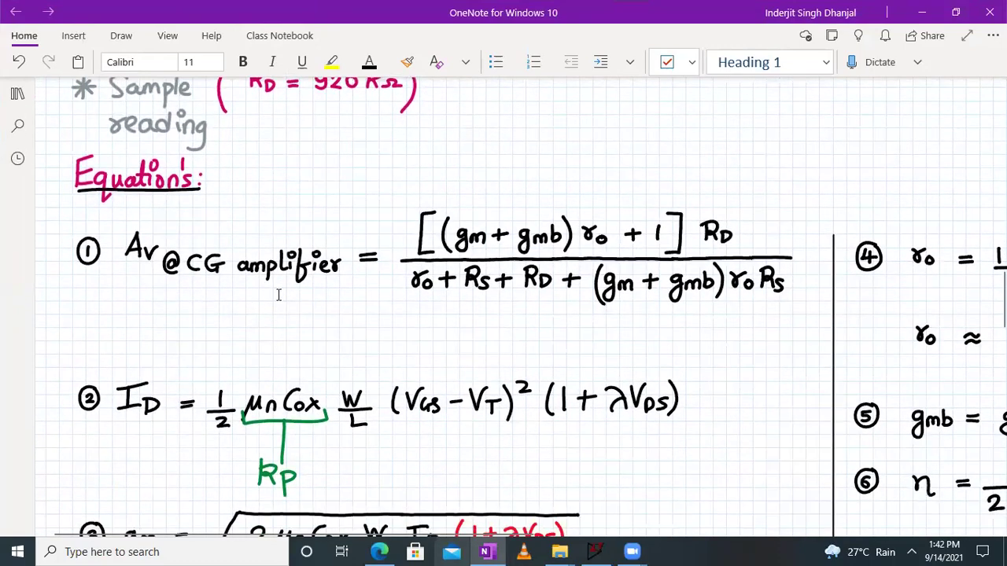
scroll(395, 196, "up", 15)
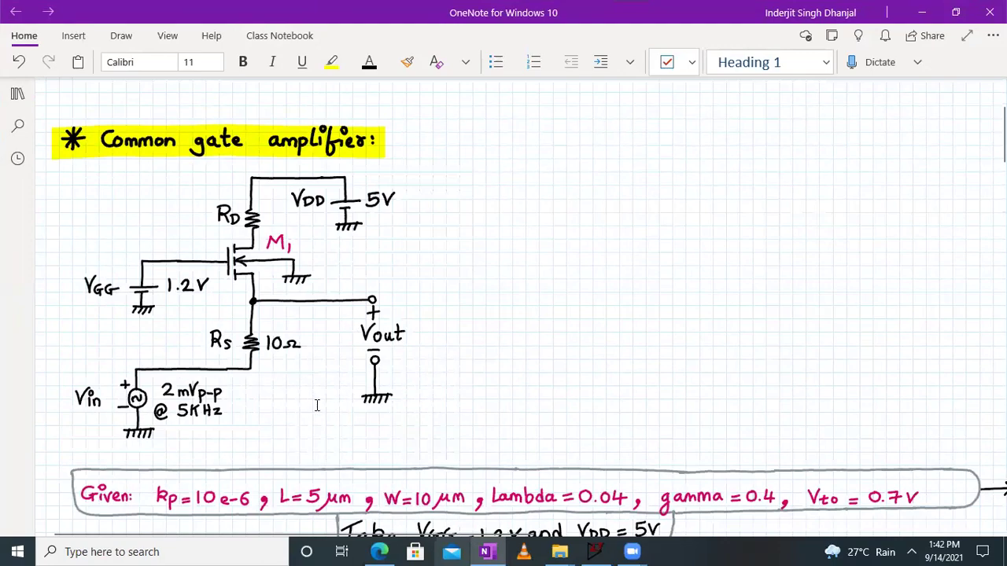
scroll(317, 405, "down", 12)
scroll(317, 405, "down", 5)
scroll(246, 346, "up", 2, "ctrl")
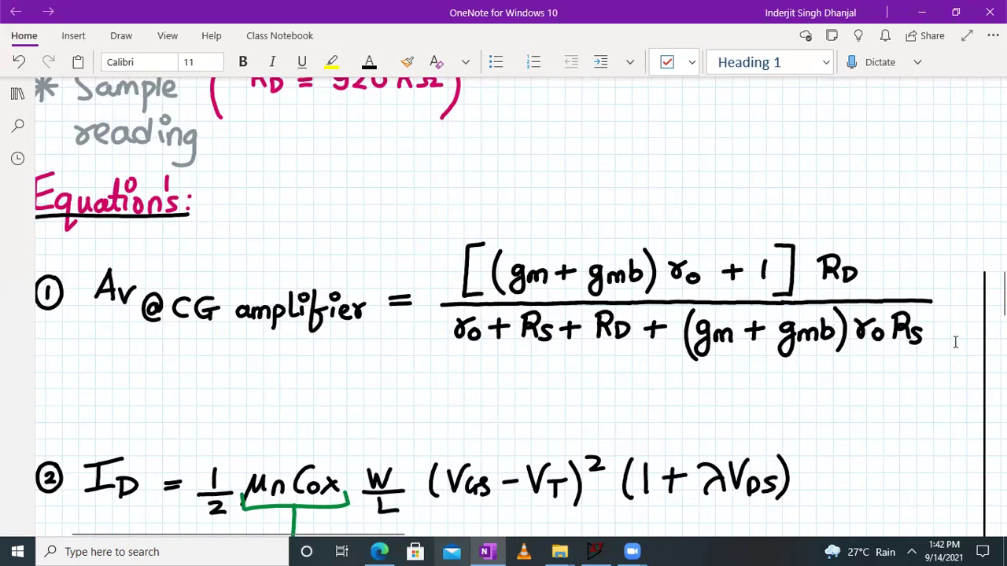
- Examine the equations for the drain current ID and the transconductance gm in the notes
scroll(497, 427, "down", 4)
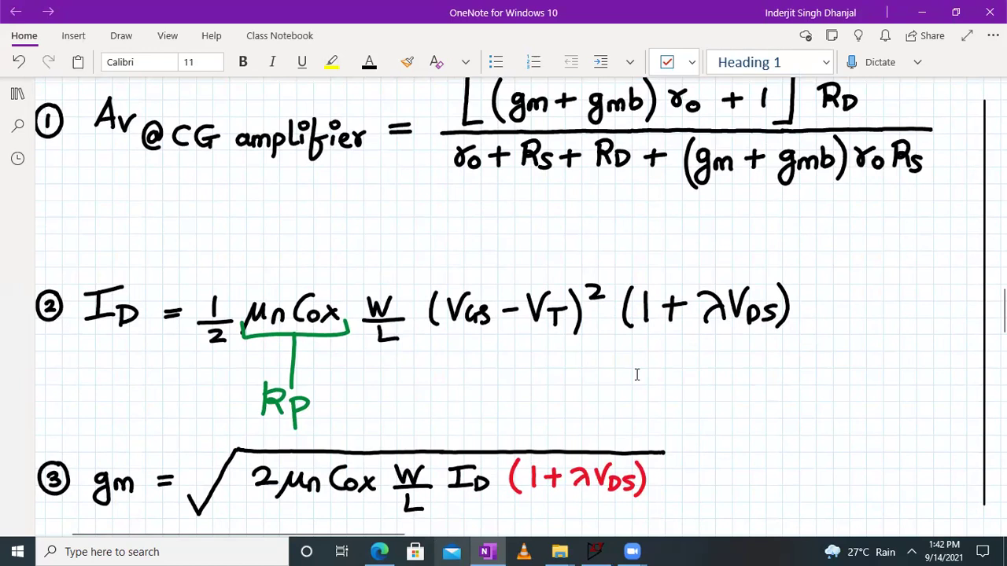
scroll(637, 375, "down", 3)
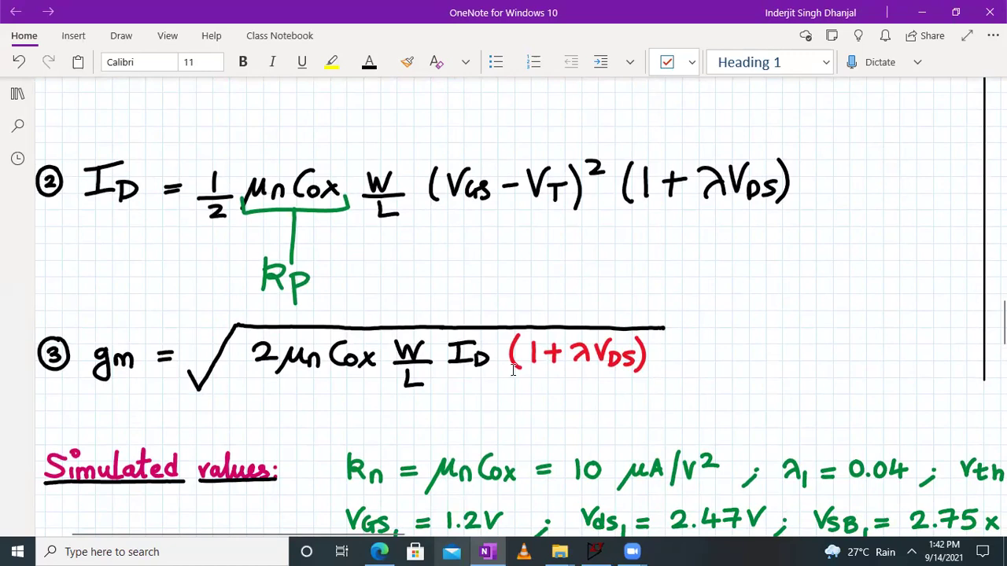
scroll(673, 344, "down", 2)
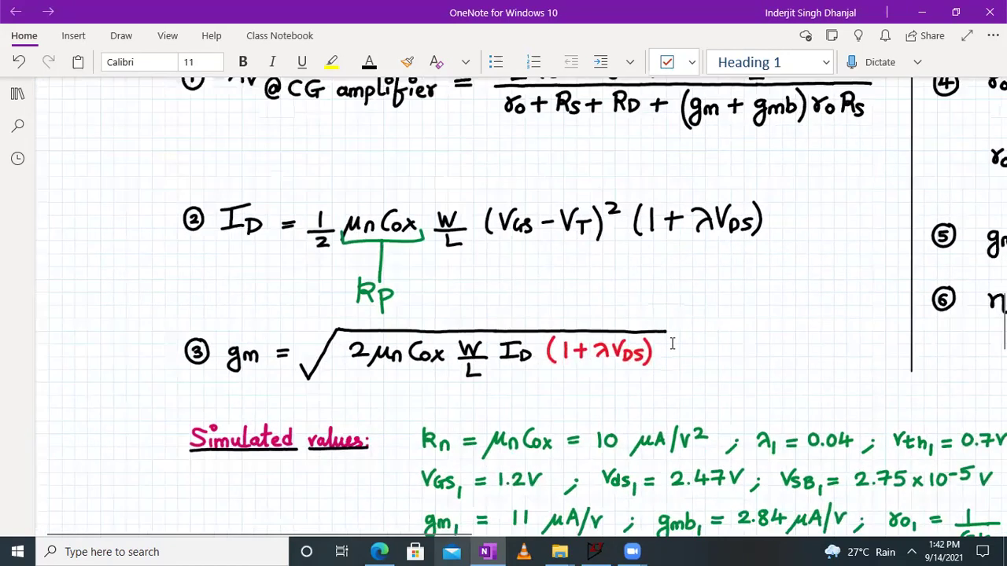
- Examine the exact and approximate ro equations and the formulas for gmb and η in the notes
scroll(685, 292, "up", 2)
scroll(715, 299, "right", 3)
scroll(731, 236, "right", 2)
scroll(727, 221, "up", 2)
scroll(727, 221, "right", 3)
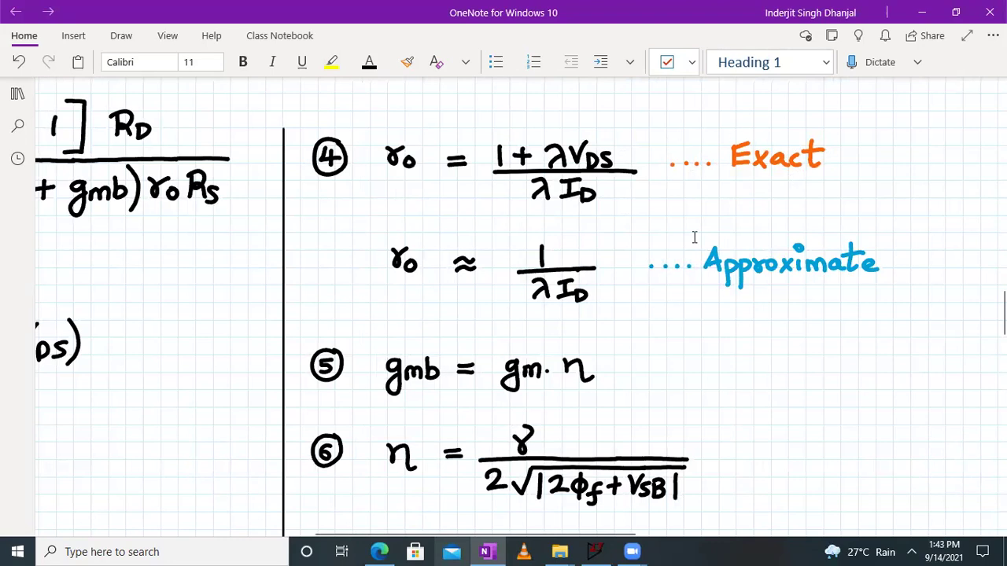
scroll(663, 351, "down", 2)
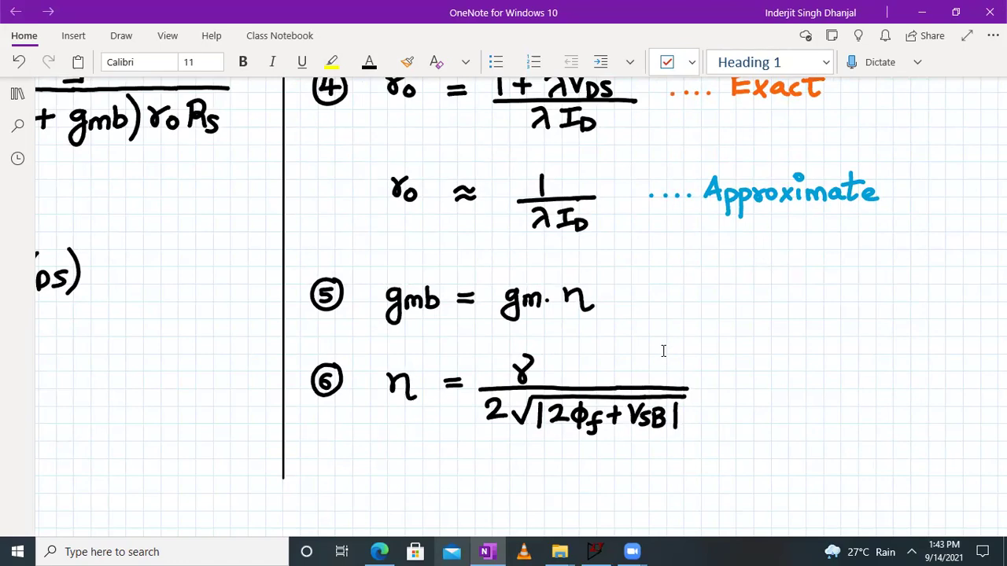
scroll(663, 351, "left", 3)
scroll(664, 351, "down", 3)
scroll(663, 350, "down", 5, "ctrl")
scroll(663, 351, "up", 3, "ctrl")
scroll(664, 351, "left", 3)
scroll(663, 351, "right", 2)
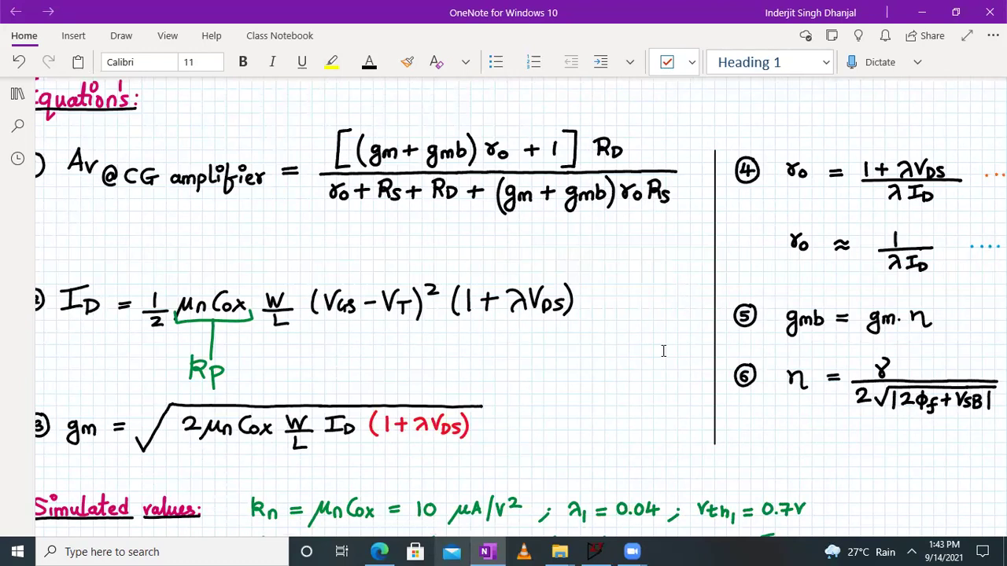
- Restore the notes to a smaller window and show their Simulated values section beside M1's operating point list
scroll(501, 366, "left", 2)
scroll(501, 366, "down", 4)
scroll(501, 367, "right", 2)
double_click(594, 8)
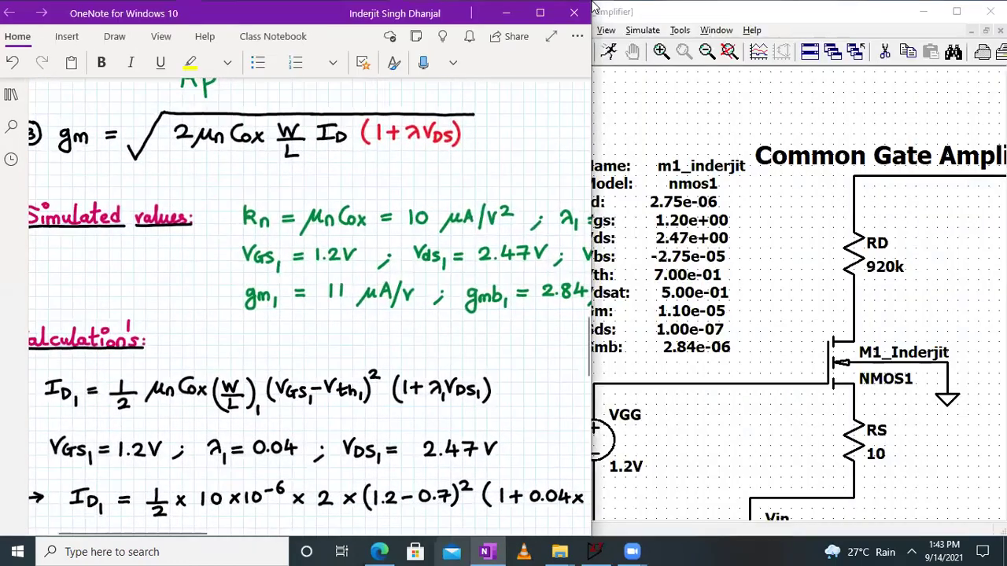
scroll(226, 242, "right", 8)
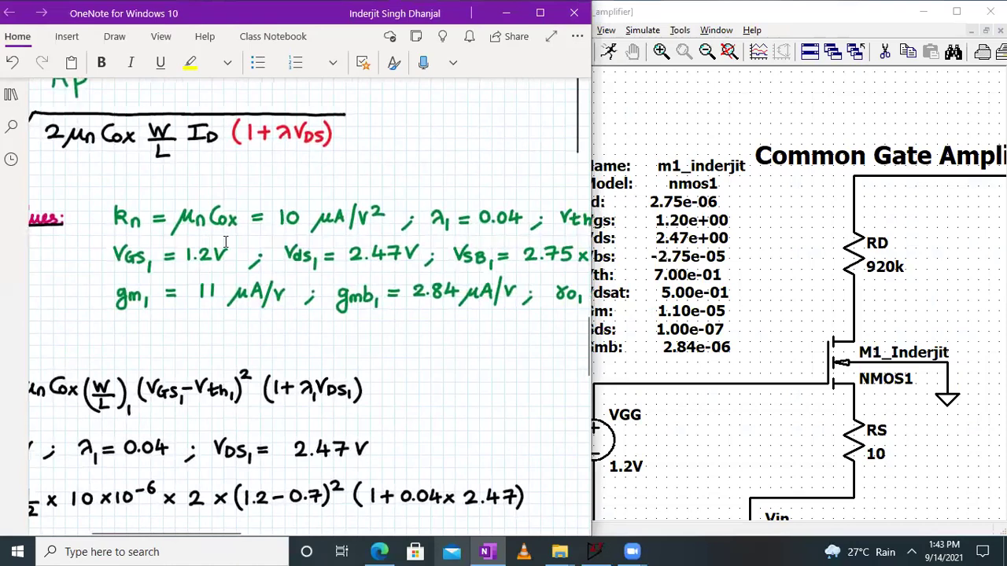
scroll(226, 241, "right", 2)
mouse_move(797, 456)
left_mouse_down()
mouse_move(834, 382)
mouse_move(837, 465)
mouse_move(790, 464)
left_mouse_up()
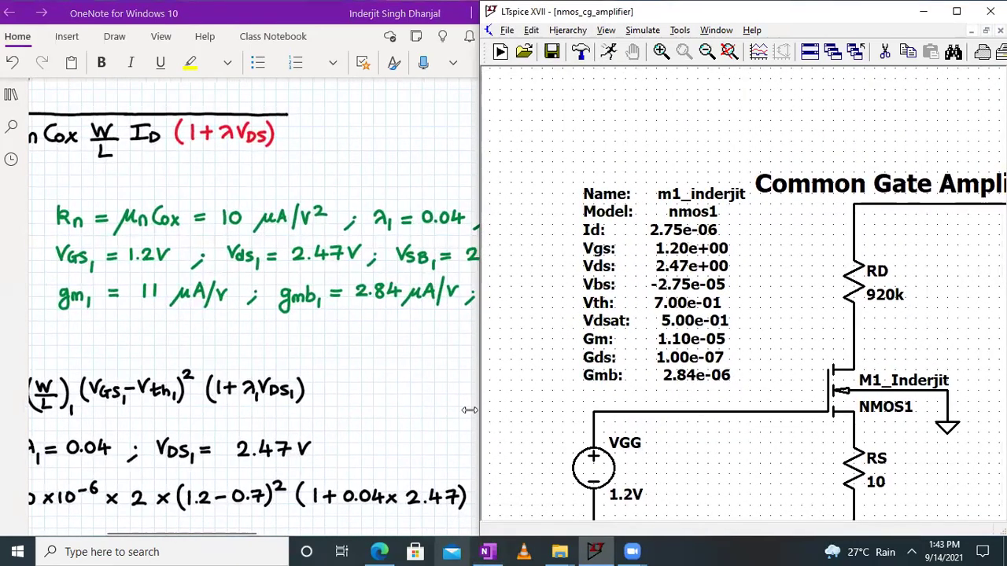
- Compare the threshold, gate-source and drain-source voltages in the notes with M1's operating point list
left_click(398, 399)
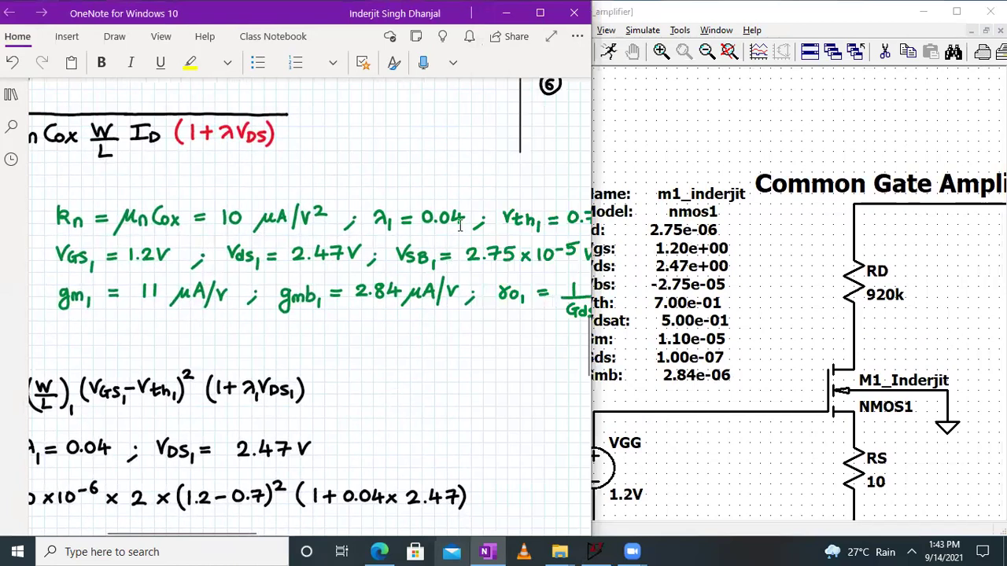
scroll(460, 225, "right", 5)
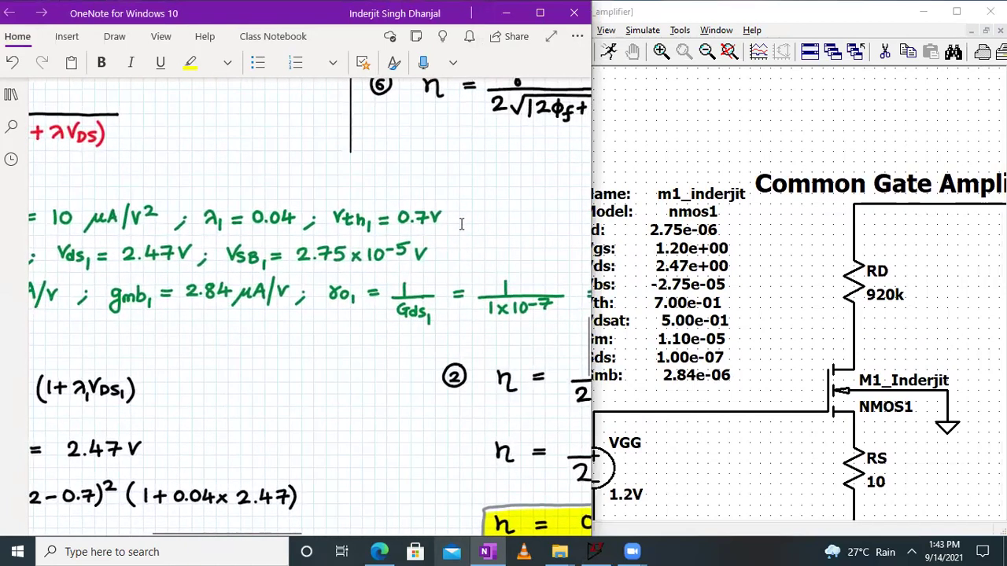
left_click_drag(793, 449, 733, 440)
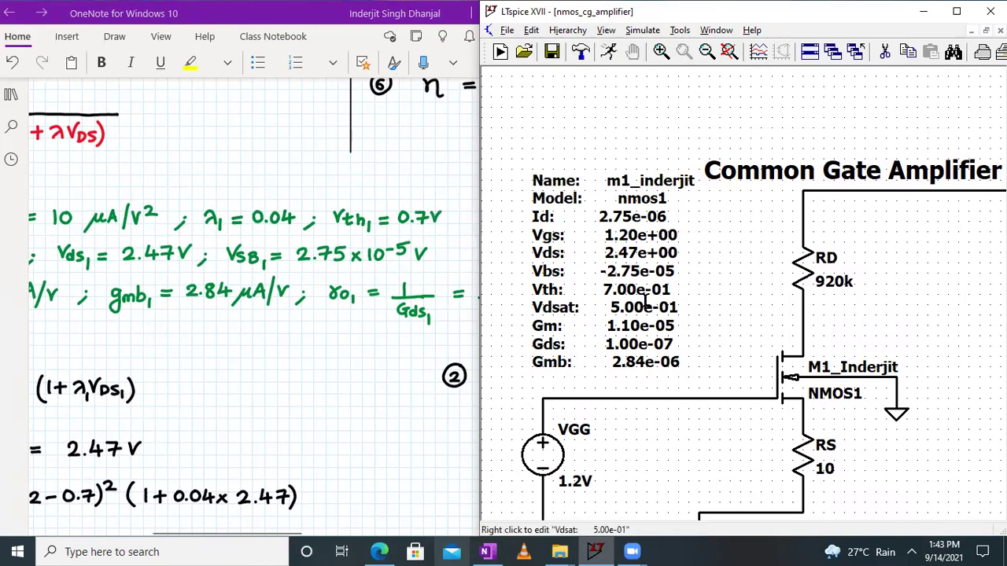
left_click(259, 361)
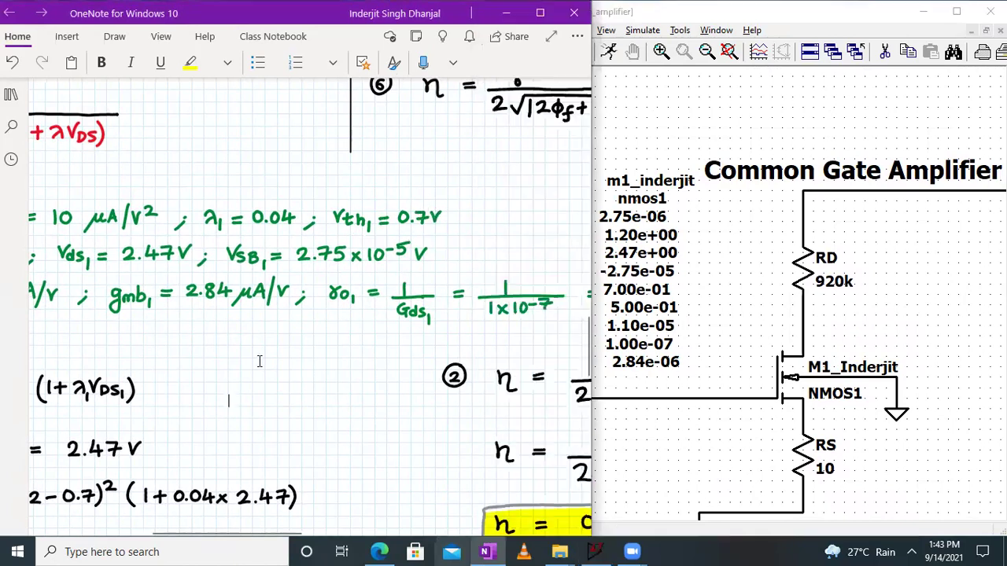
scroll(258, 361, "left", 5)
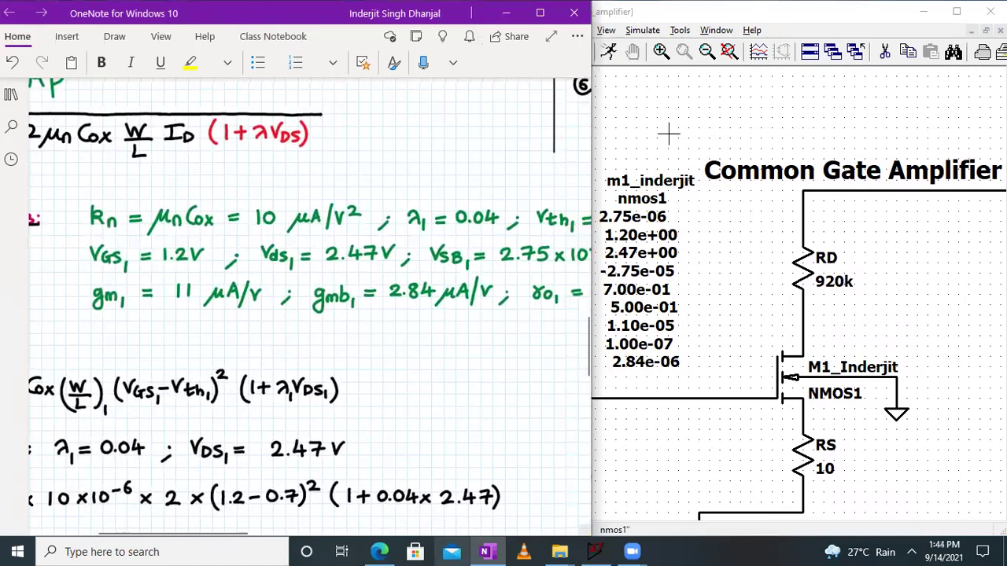
left_click(725, 19)
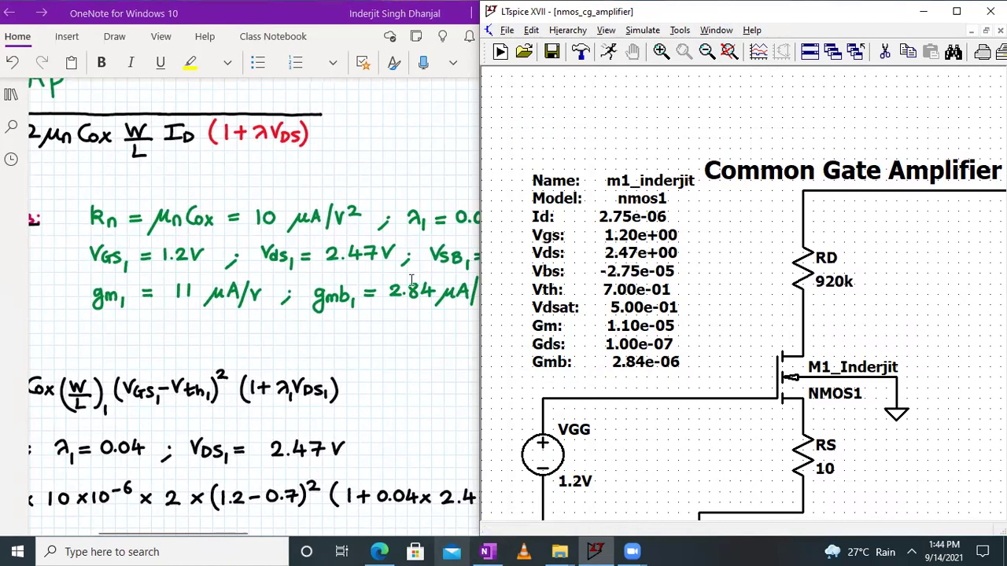
- Compare VSB1, gm1, gmb1 and the ro1 derivation from Gds1 in the notes with M1's operating point list
scroll(410, 281, "right", 3)
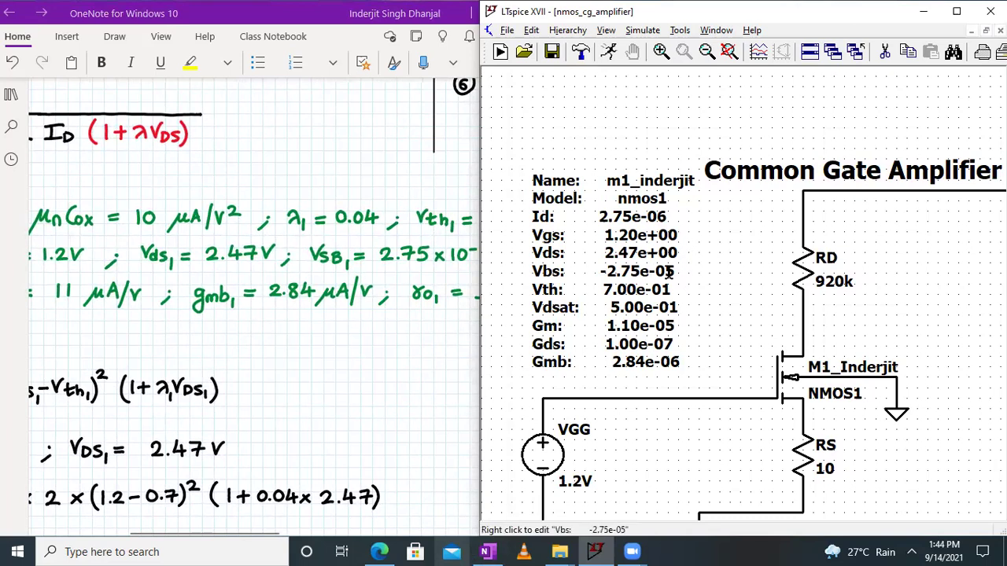
scroll(356, 268, "right", 3)
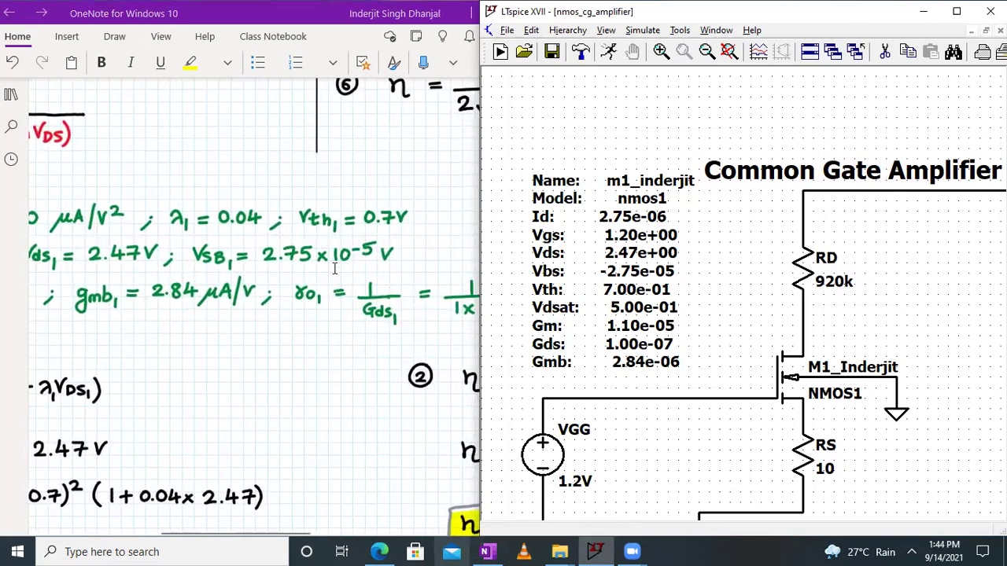
scroll(174, 336, "left", 6)
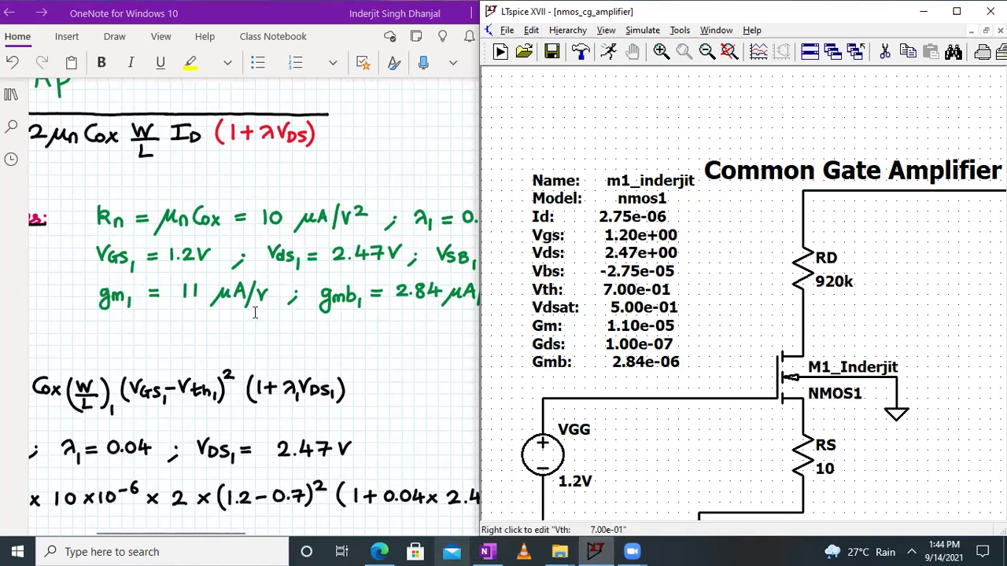
scroll(265, 311, "right", 5)
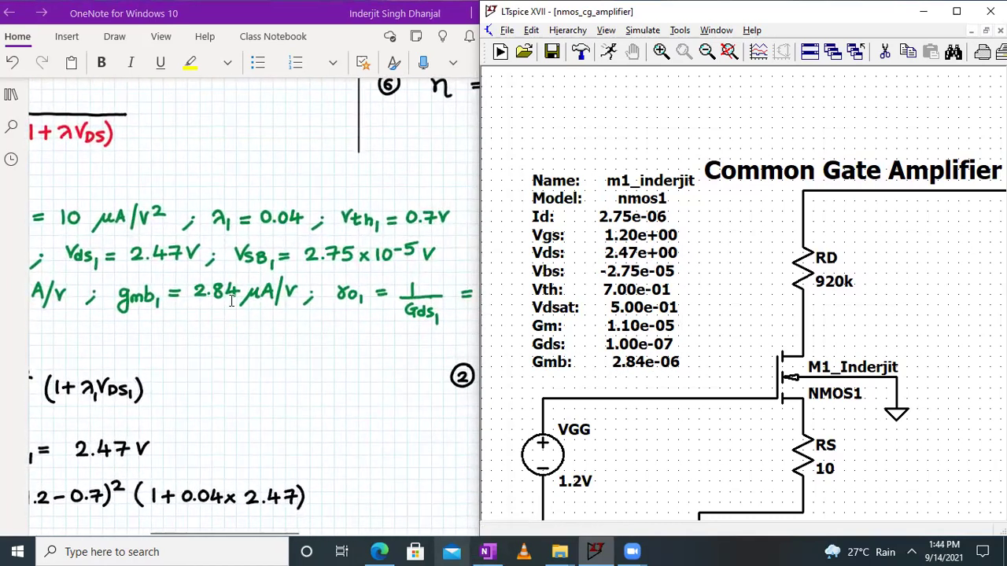
scroll(358, 334, "right", 4)
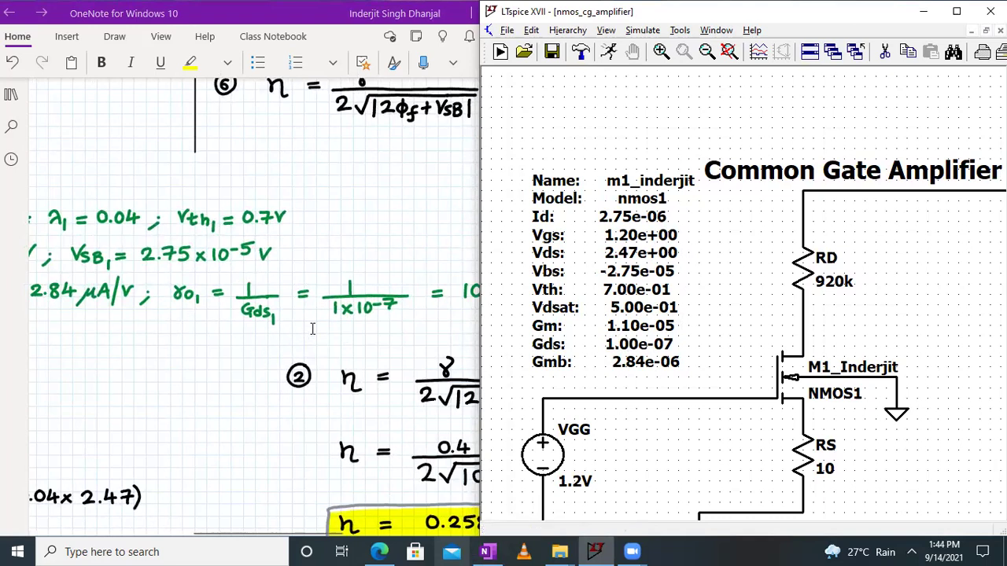
scroll(313, 329, "right", 3)
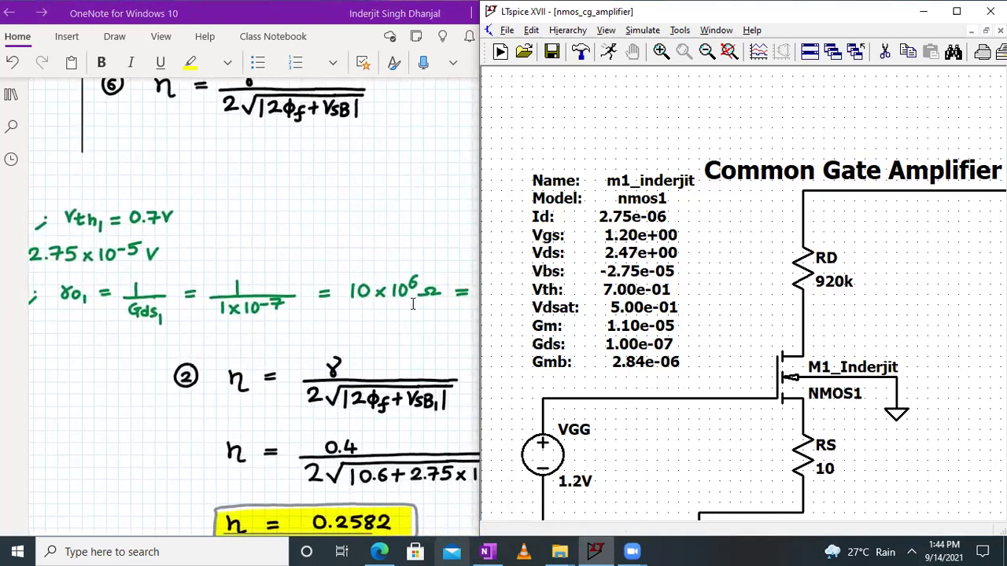
scroll(412, 305, "right", 3)
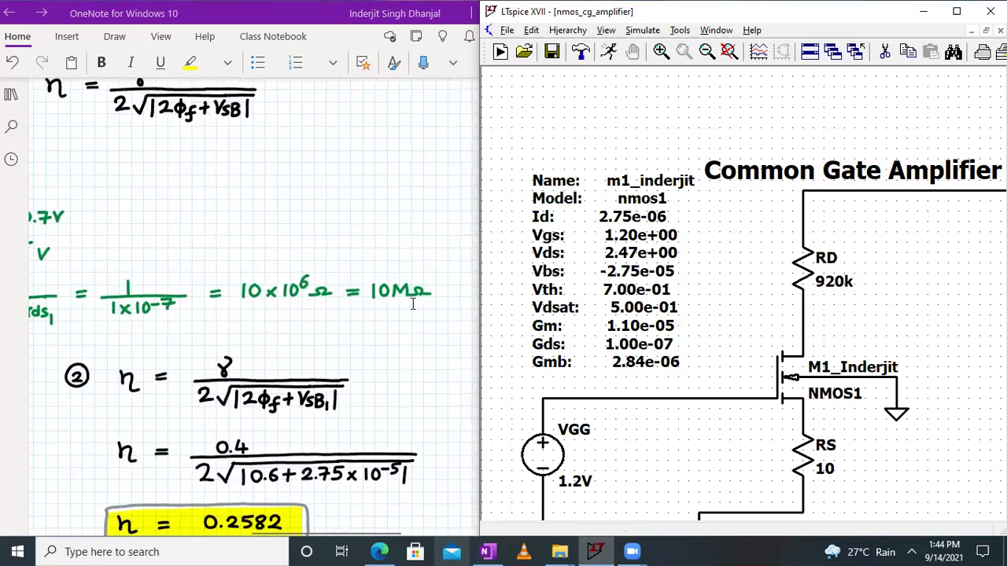
- Widen the notes window, examine the ID1 calculation, and compare its result with Id in M1's operating point list
scroll(359, 334, "left", 8)
left_click_drag(480, 189, 731, 173)
scroll(430, 233, "left", 4)
scroll(430, 233, "up", 1)
scroll(430, 233, "down", 5)
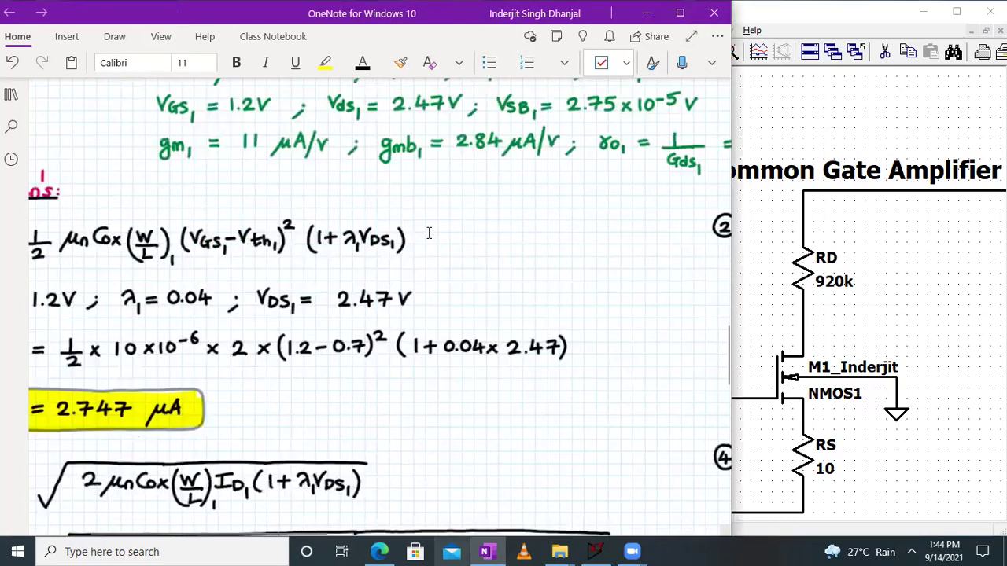
scroll(429, 233, "left", 3)
scroll(429, 233, "up", 1)
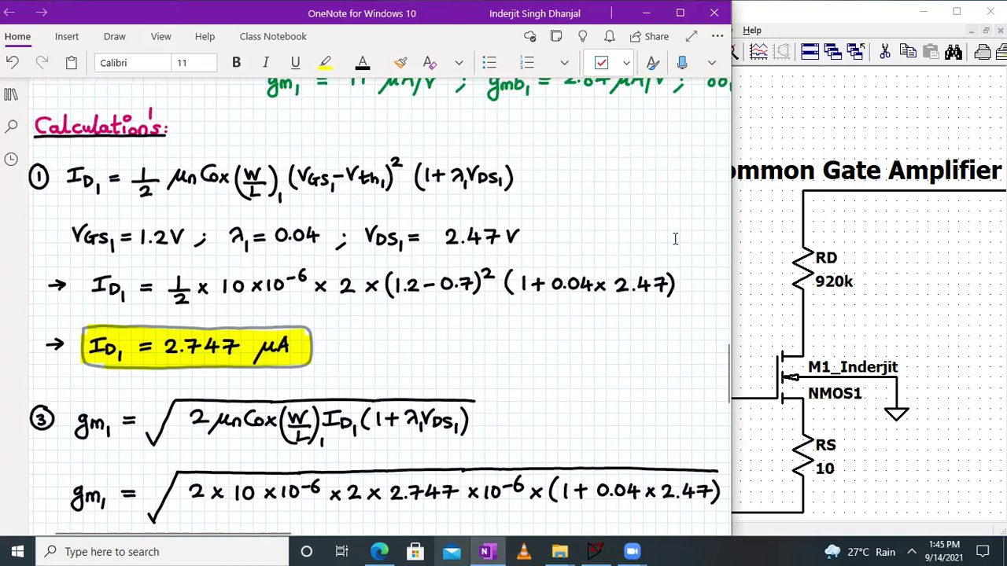
left_click(858, 12)
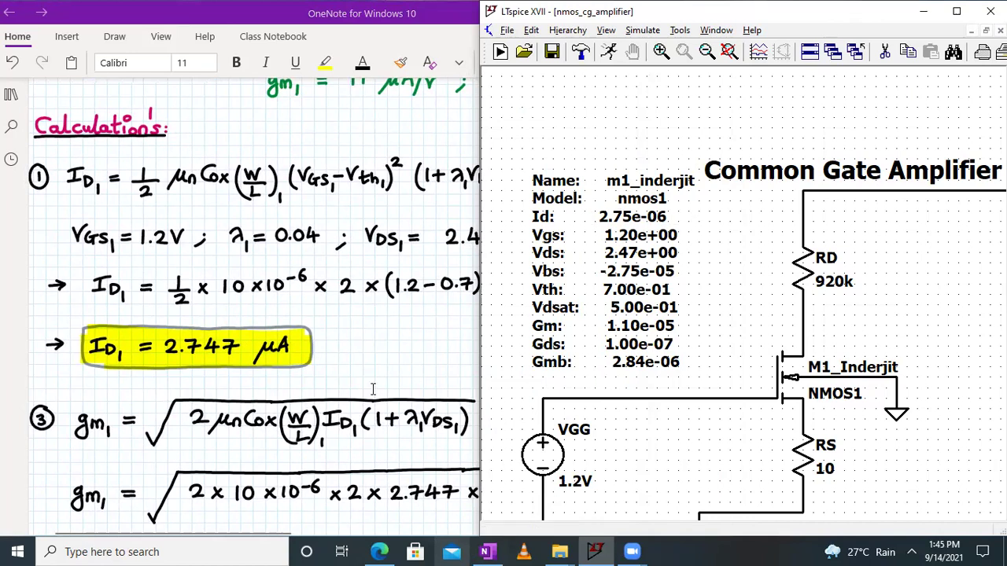
- Examine the gm1 calculation in the notes and compare its result with Gm in M1's operating point list
scroll(400, 340, "down", 1)
scroll(399, 340, "down", 1)
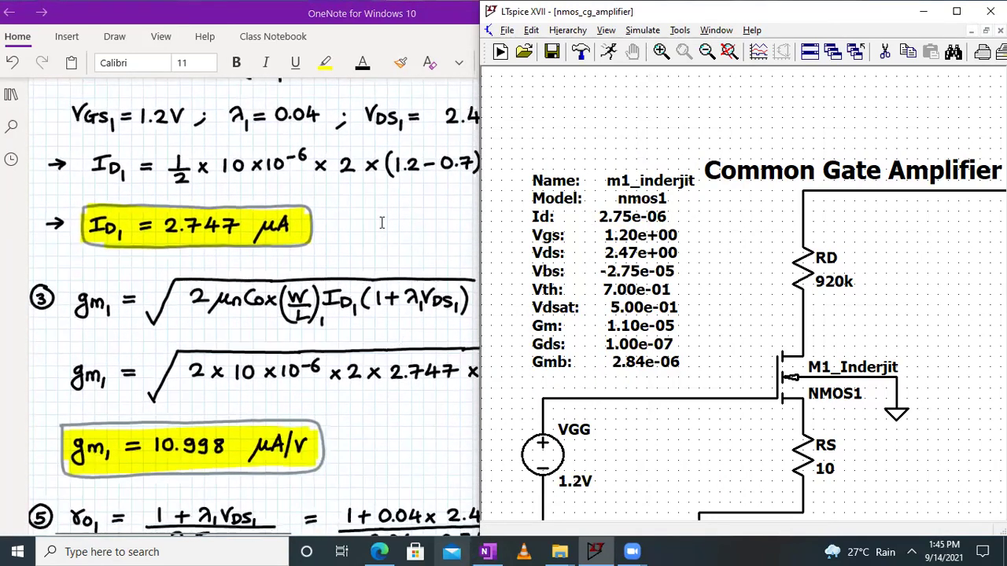
left_click(382, 220)
scroll(230, 360, "down", 1)
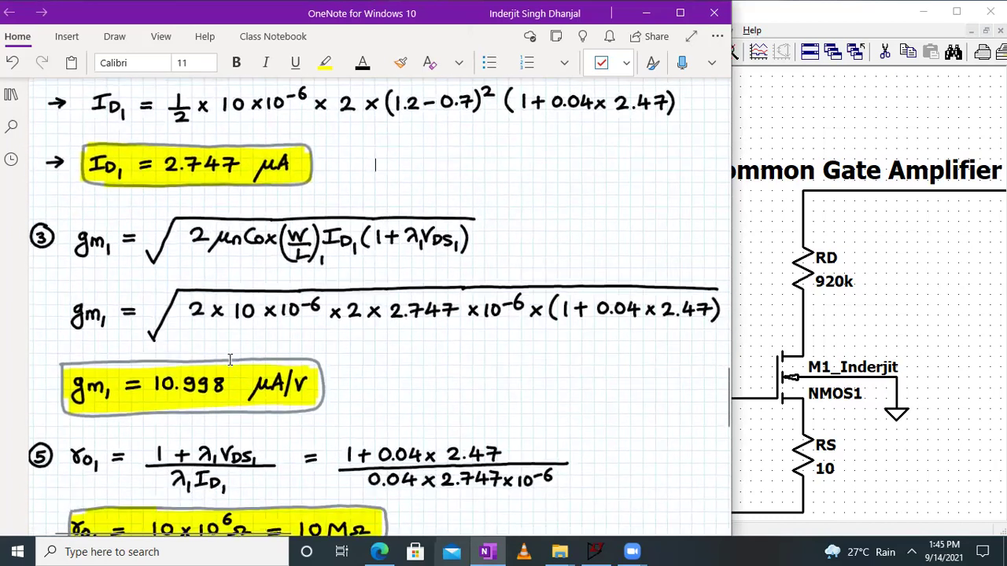
scroll(259, 283, "right", 1)
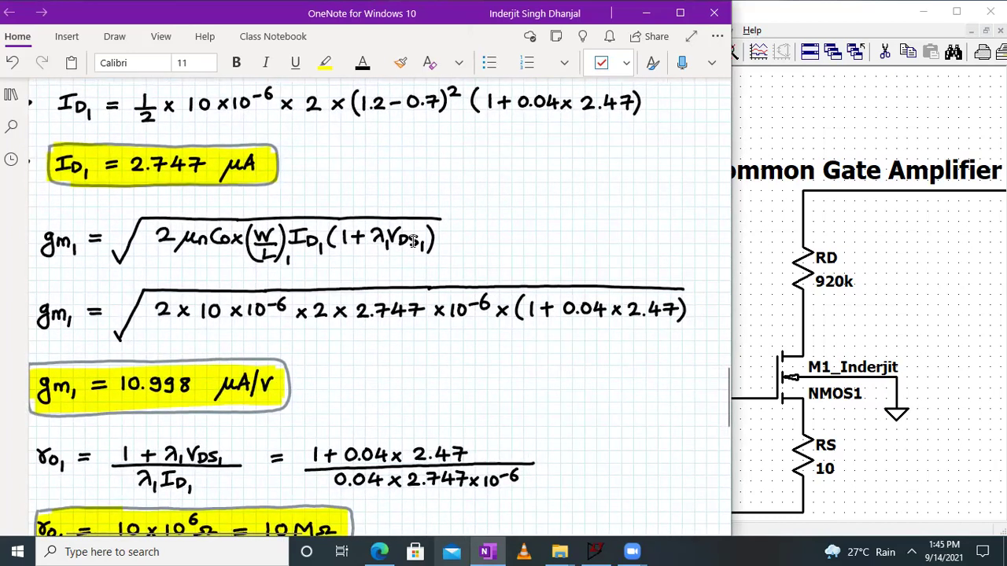
scroll(449, 283, "down", 1)
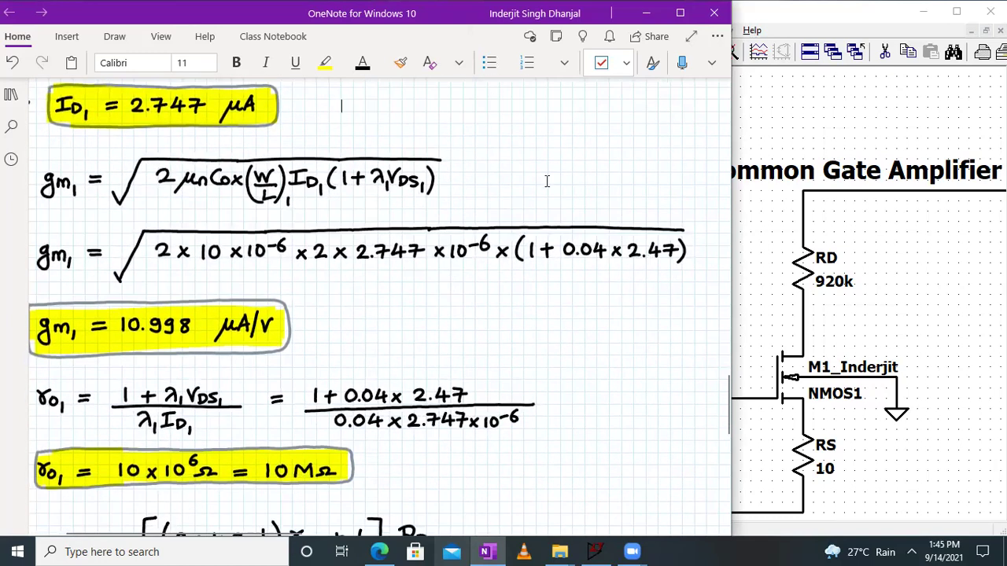
scroll(542, 182, "up", 2)
scroll(541, 183, "down", 1)
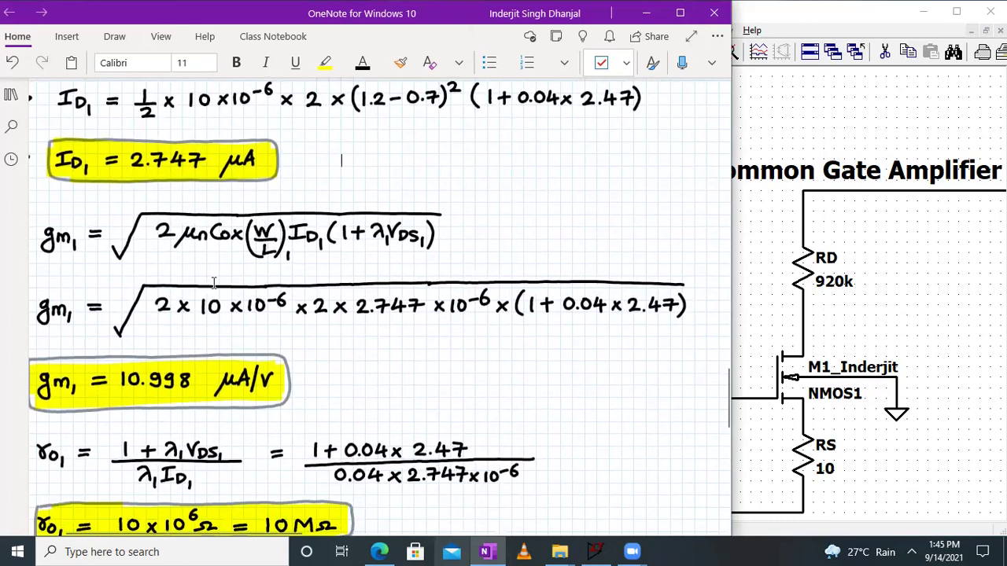
scroll(277, 316, "left", 1)
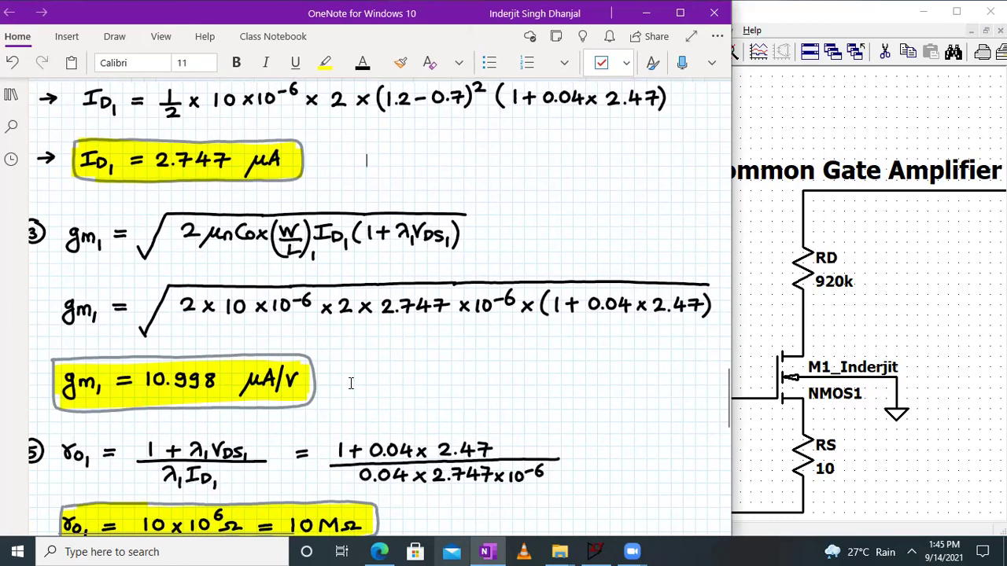
left_click(804, 118)
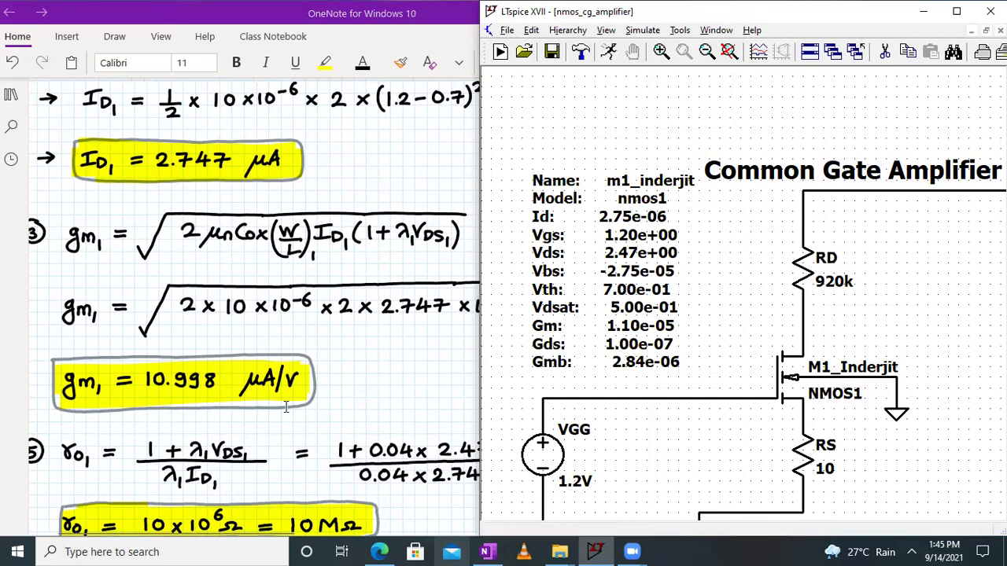
- Examine the η calculation from γ, 2φf and VSB1 in the notes
left_click(428, 341)
scroll(562, 331, "right", 10)
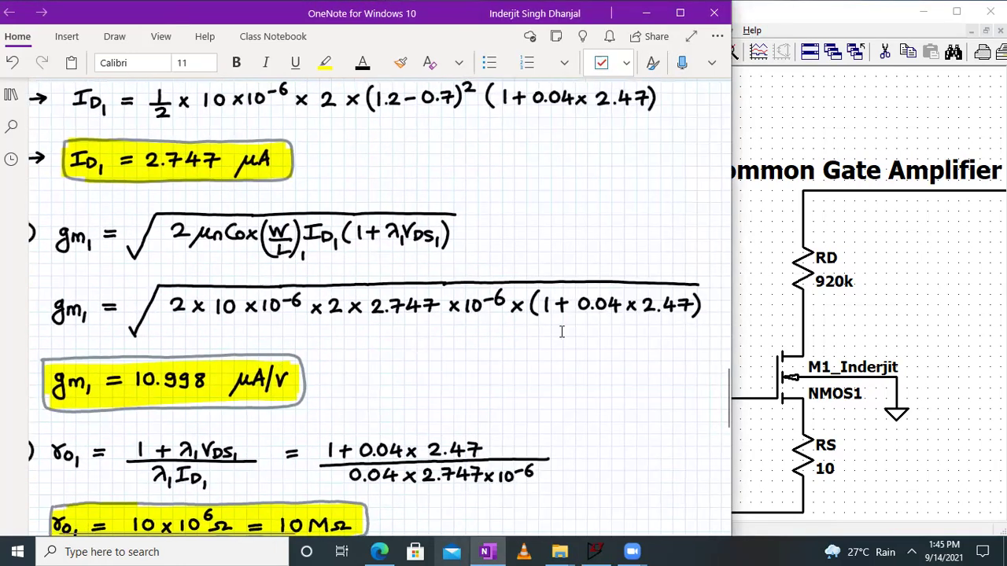
scroll(562, 332, "up", 4)
scroll(562, 331, "up", 3)
scroll(561, 331, "right", 3)
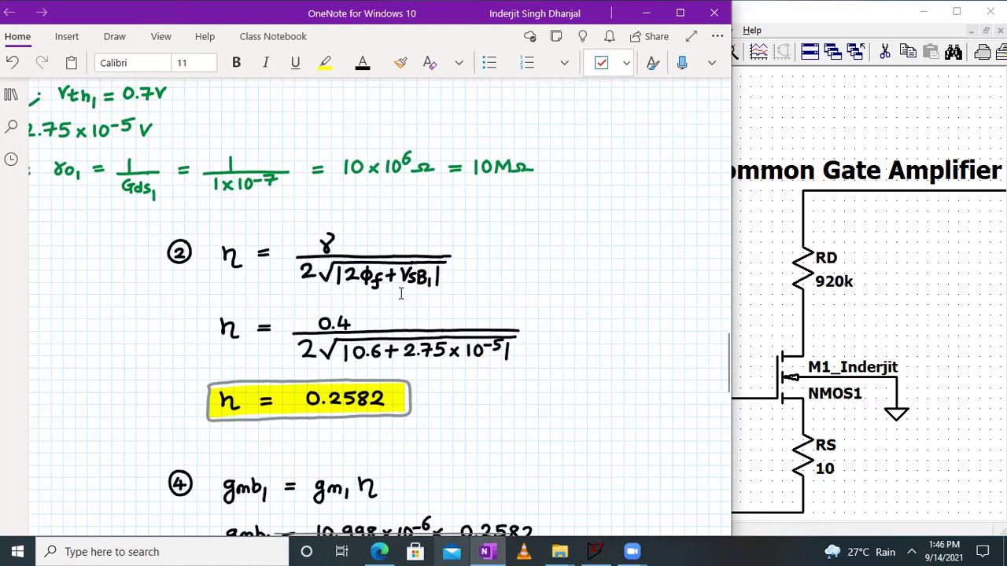
scroll(367, 322, "left", 10)
scroll(367, 323, "up", 2)
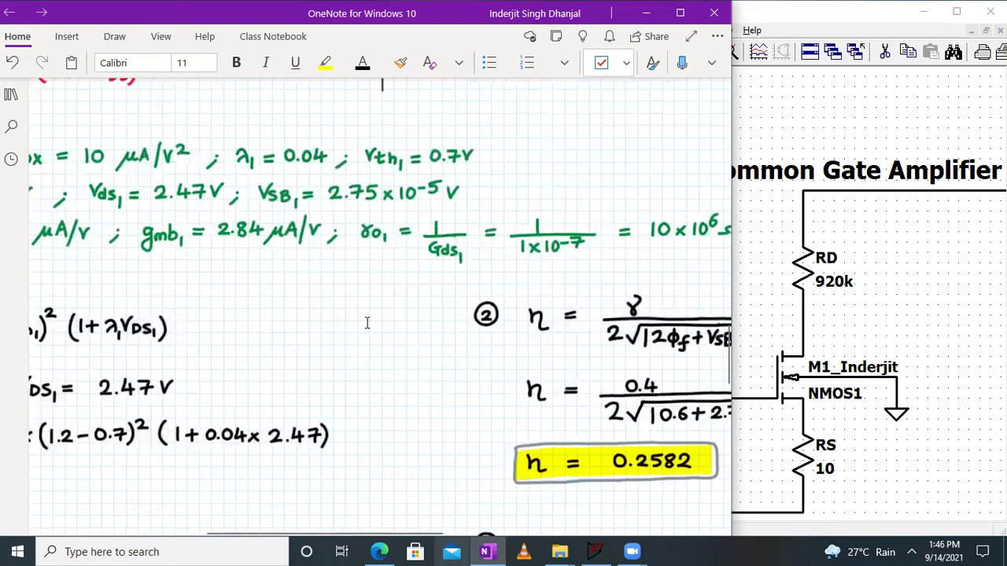
scroll(366, 322, "left", 3)
scroll(366, 322, "right", 10)
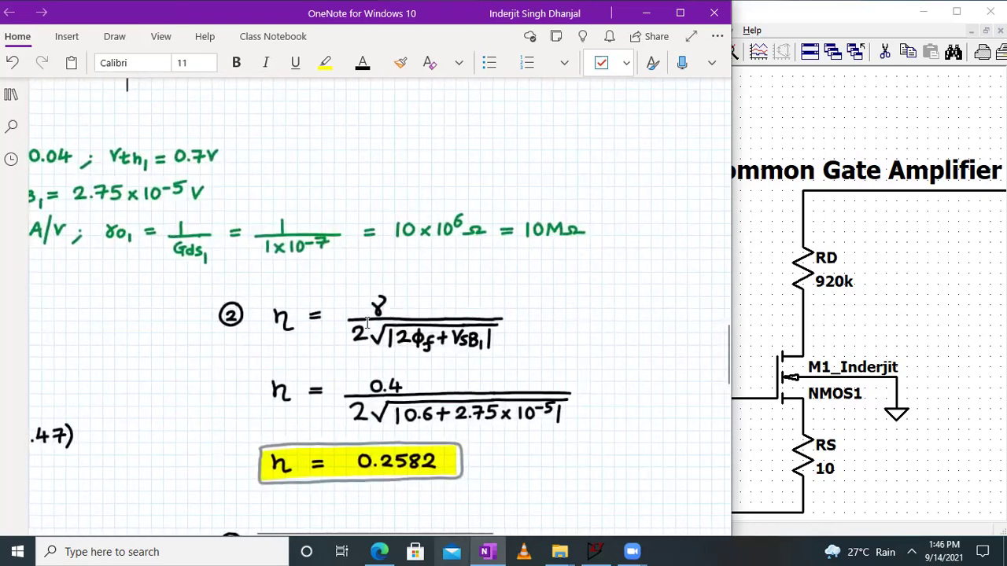
scroll(436, 283, "down", 2)
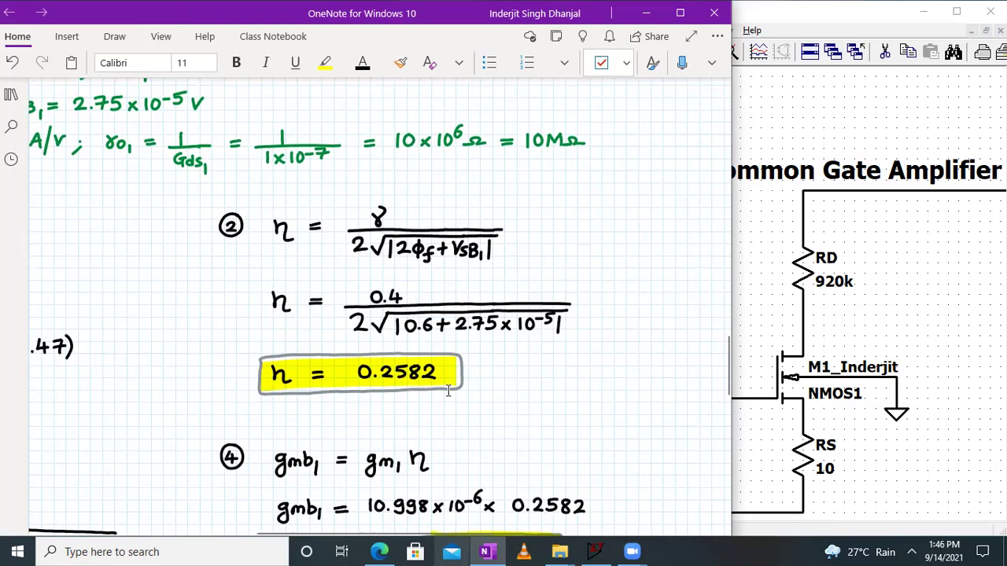
- Examine the gmb1 calculation from gm1 and η, and compare its result with Gmb in M1's operating point list
scroll(447, 391, "down", 4)
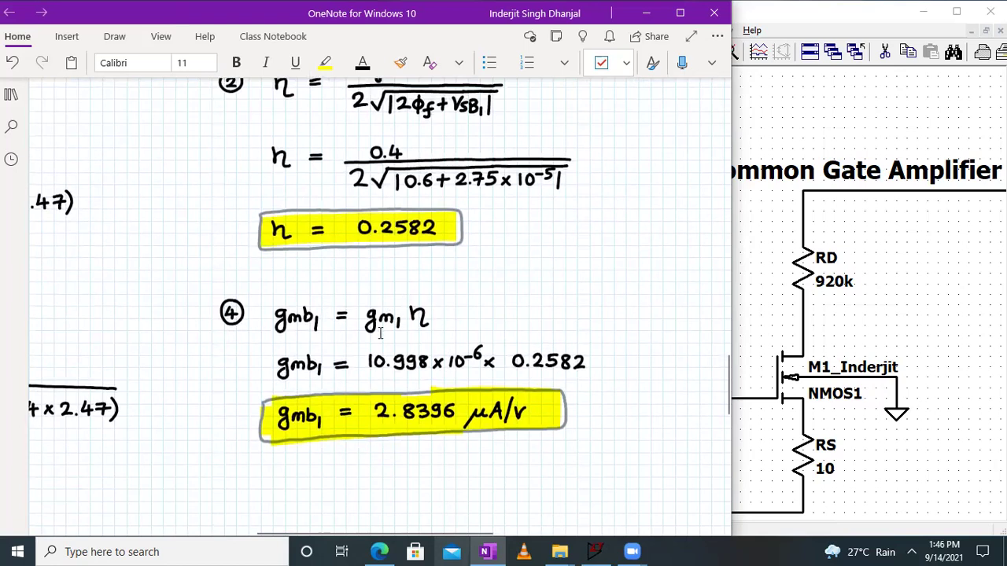
scroll(378, 334, "down", 1)
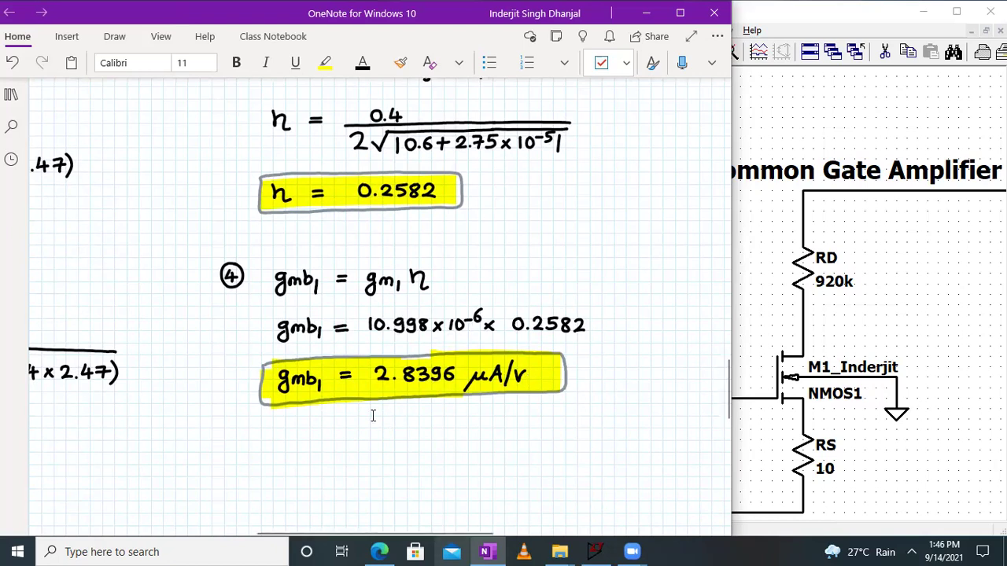
left_click(895, 12)
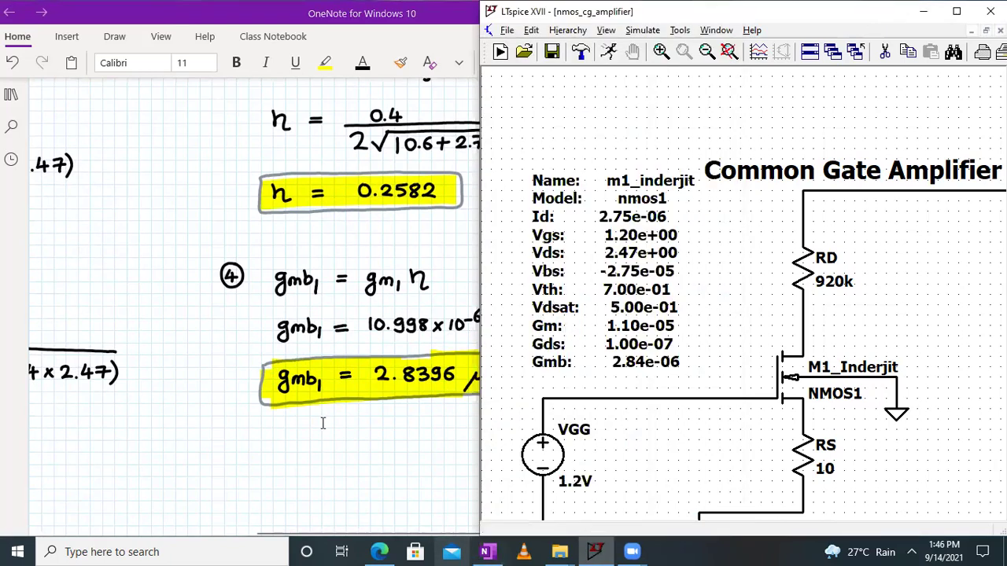
scroll(322, 422, "right", 2)
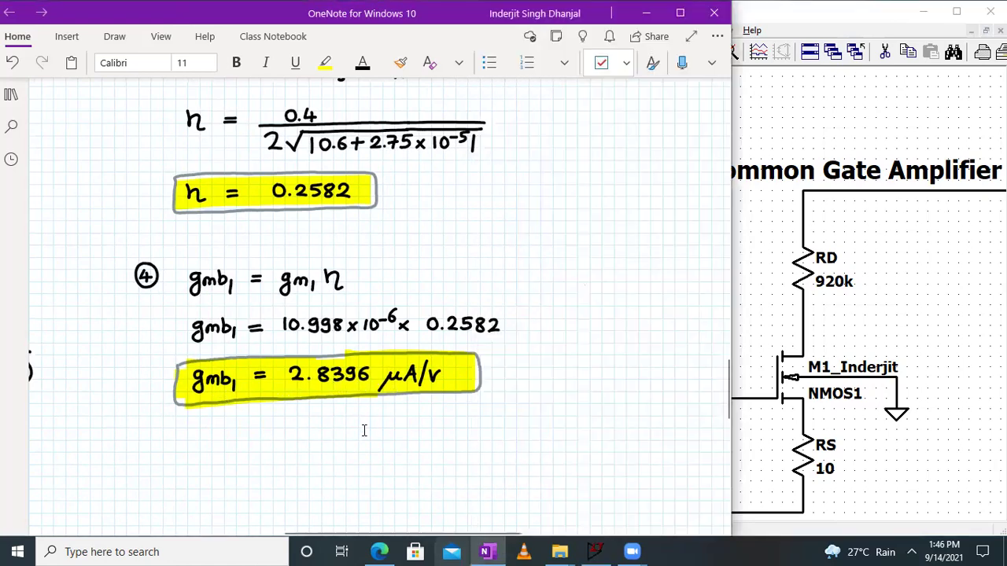
- Examine the ro1 calculation in the notes and check it against Gds in M1's operating point list
scroll(365, 430, "left", 10)
scroll(364, 431, "down", 4)
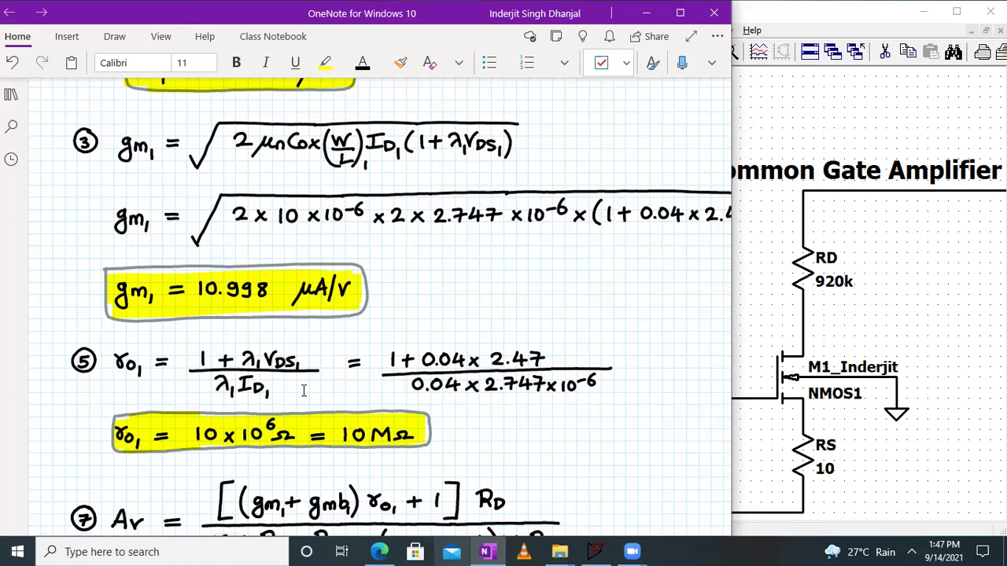
scroll(441, 407, "down", 1)
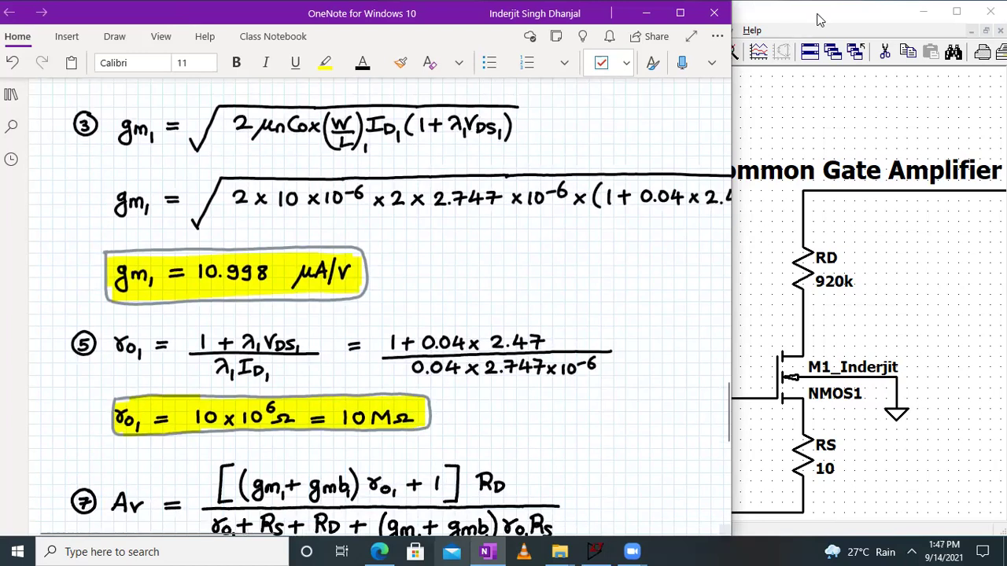
key("alt+Tab")
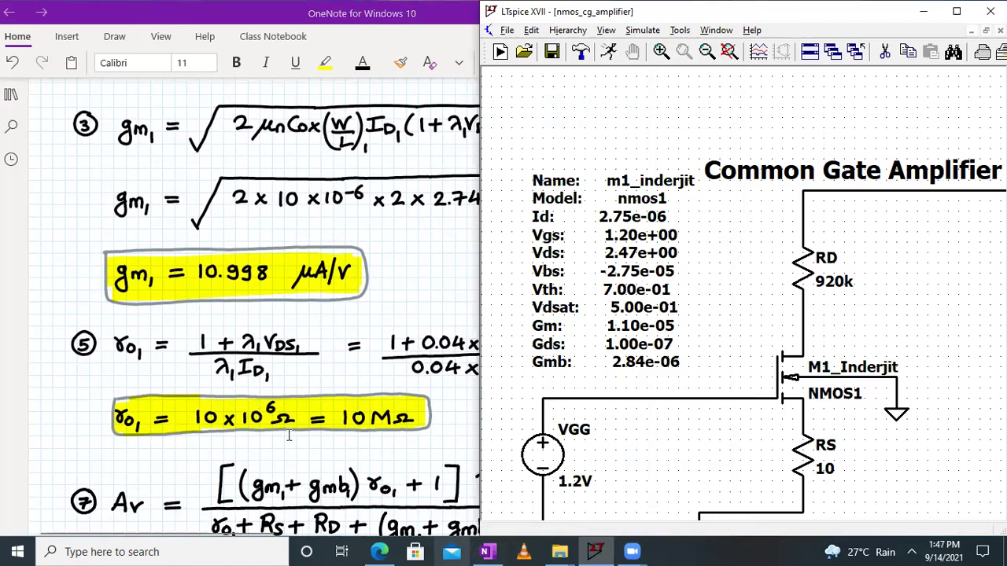
left_click(386, 293)
scroll(387, 293, "up", 2)
scroll(387, 293, "down", 3)
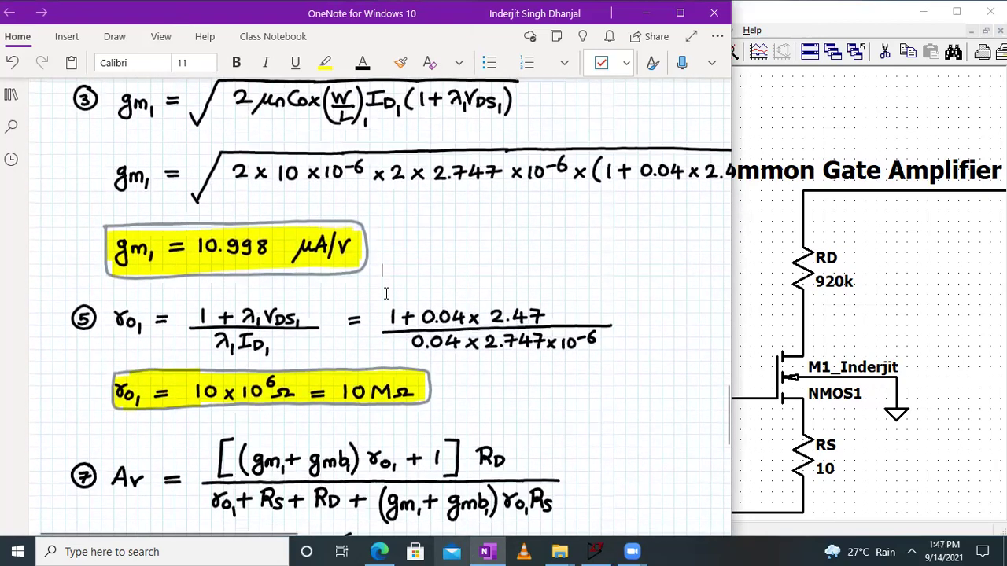
- Minimize the notes, maximize LTspice and fit the whole amplifier schematic in view
left_click(645, 13)
double_click(669, 17)
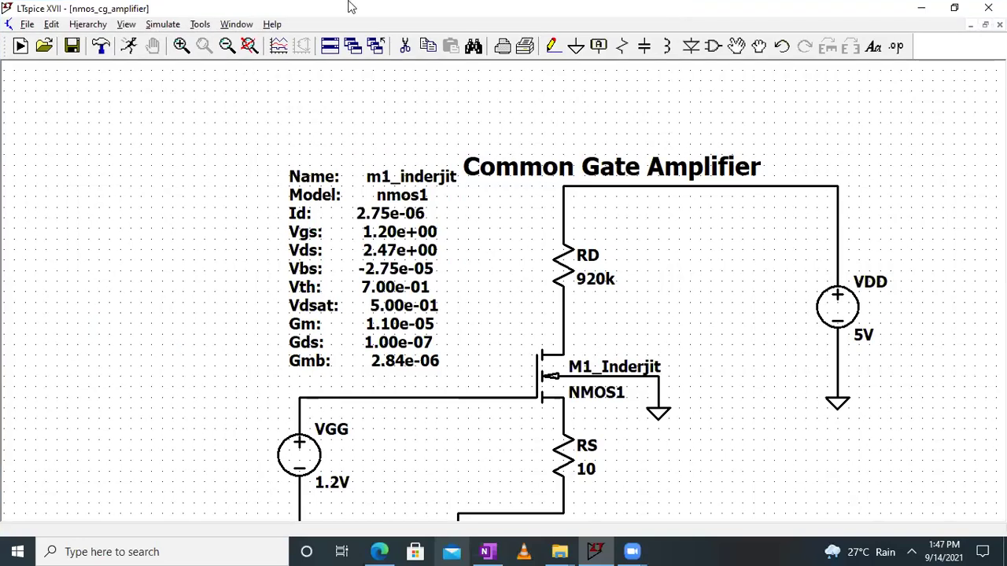
left_click(250, 47)
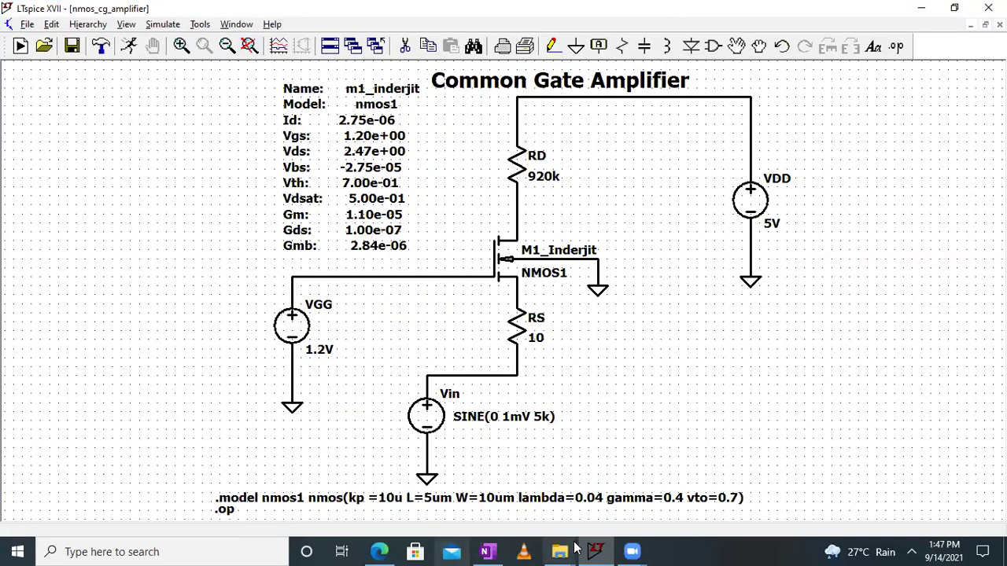
- Label the net above the input source with Vin_ plus the author's name, and place a second copy beside M1's drain wire
right_click(447, 375)
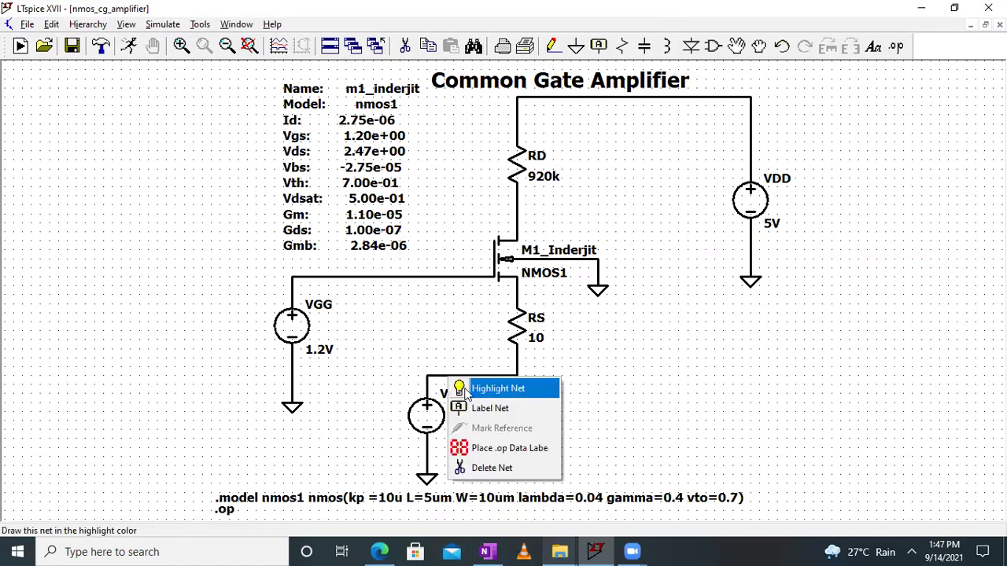
left_click(473, 409)
type("Vin")
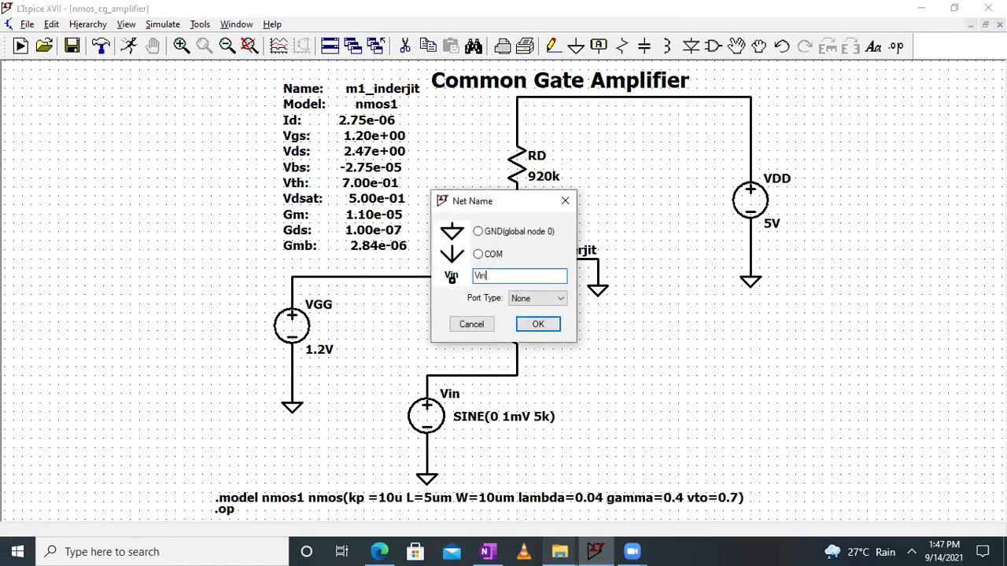
type("_Inderjit")
key("Return")
left_click(455, 377)
left_click(626, 206)
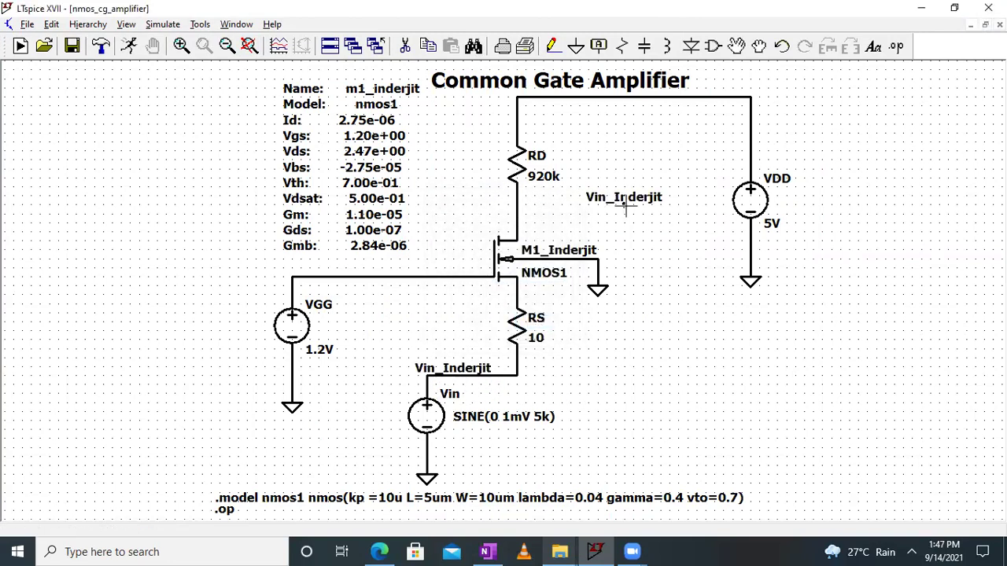
- Place a horizontal capacitor between M1's drain node and the free net label, and wire it to both
left_click(644, 45)
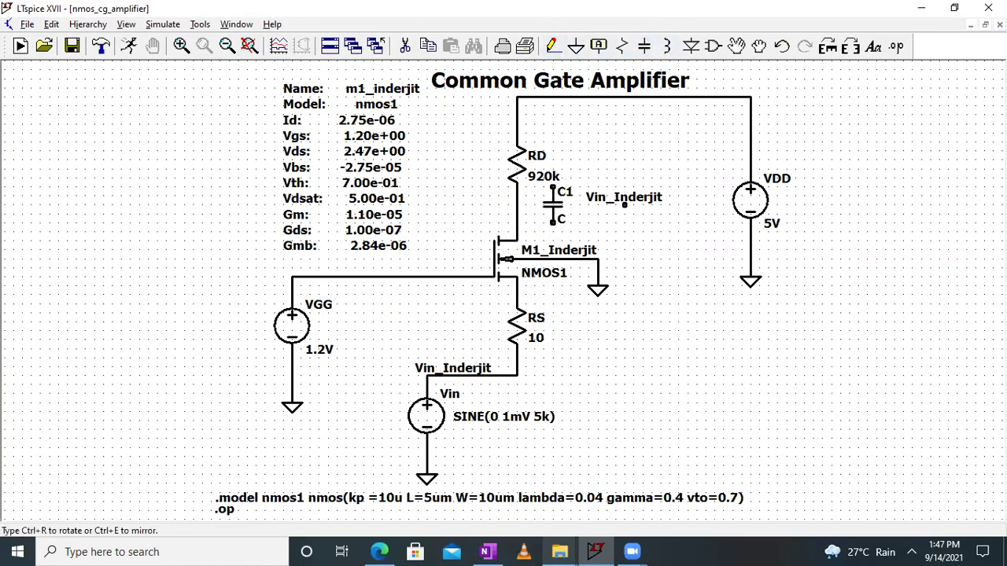
key("ctrl+r")
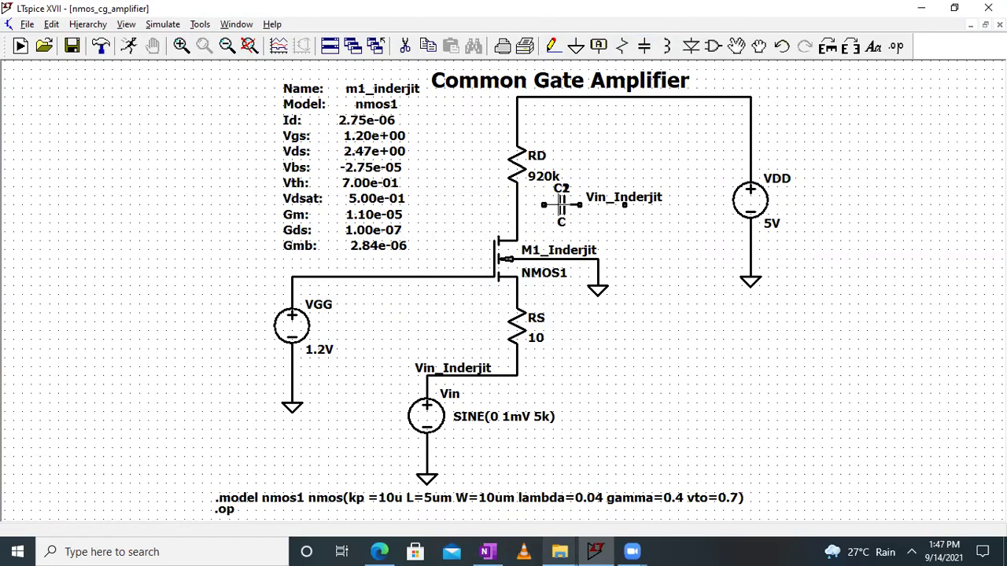
left_click(561, 205)
left_click(553, 46)
left_click(624, 204)
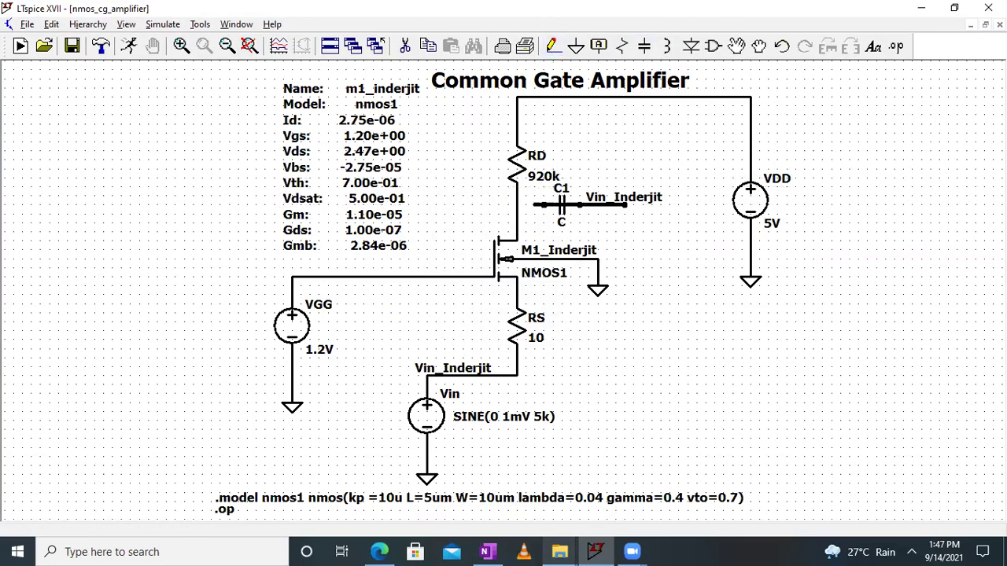
left_click(516, 205)
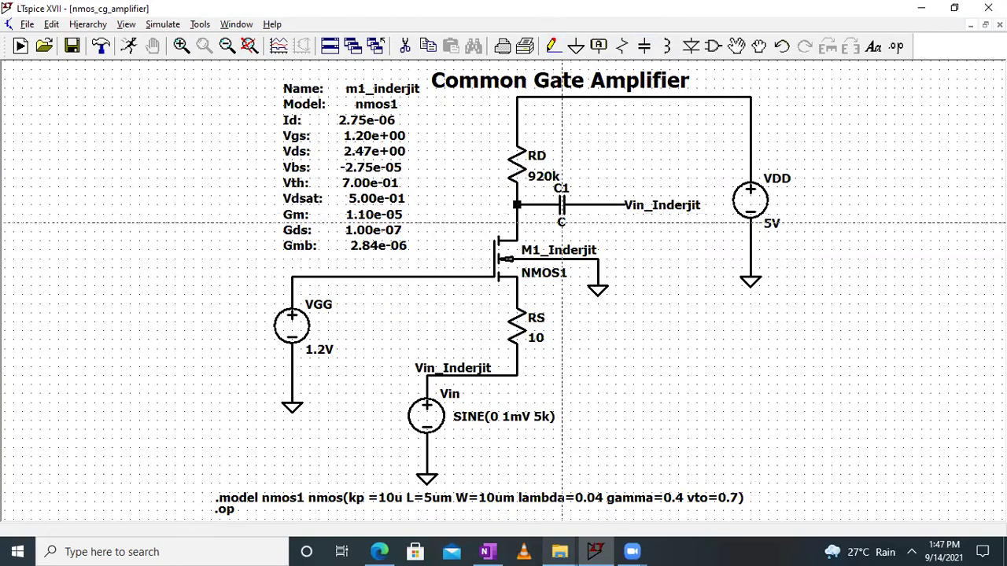
key("Escape")
- Set capacitor C1's value to 10uf
right_click(561, 223)
type("10ug")
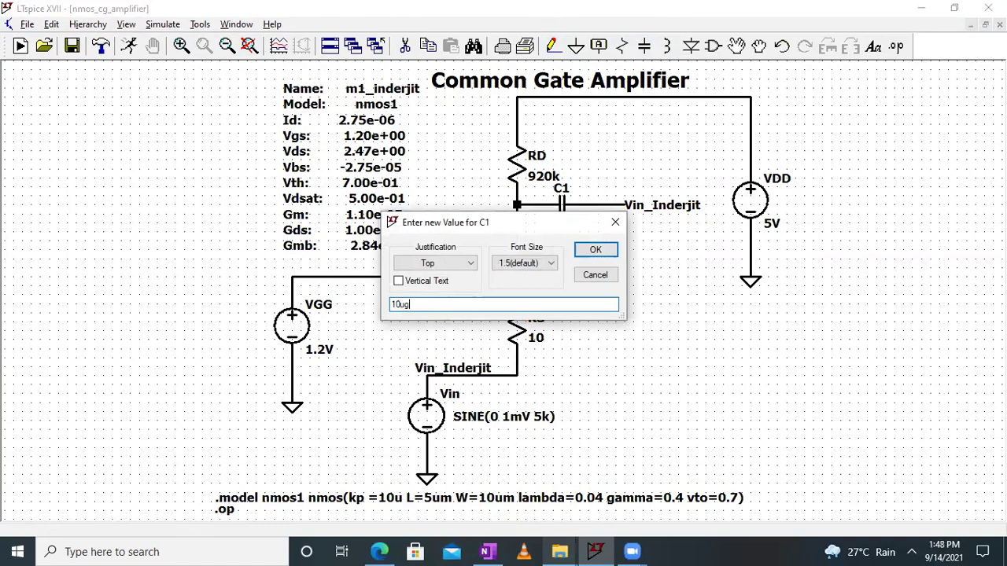
key("Return")
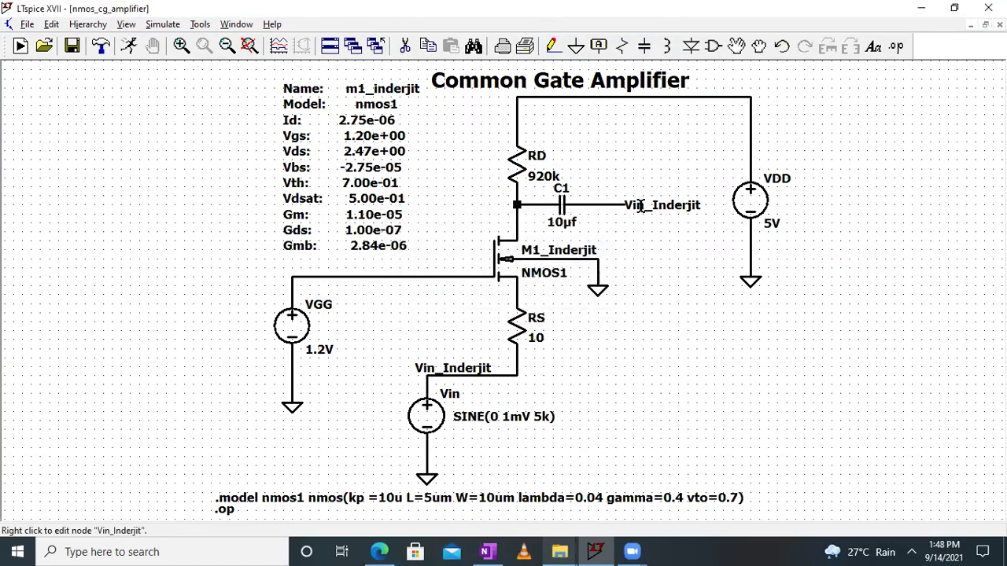
- Change the Vin prefix of the net label after C1 to Vout, keeping the author's name
right_click(639, 206)
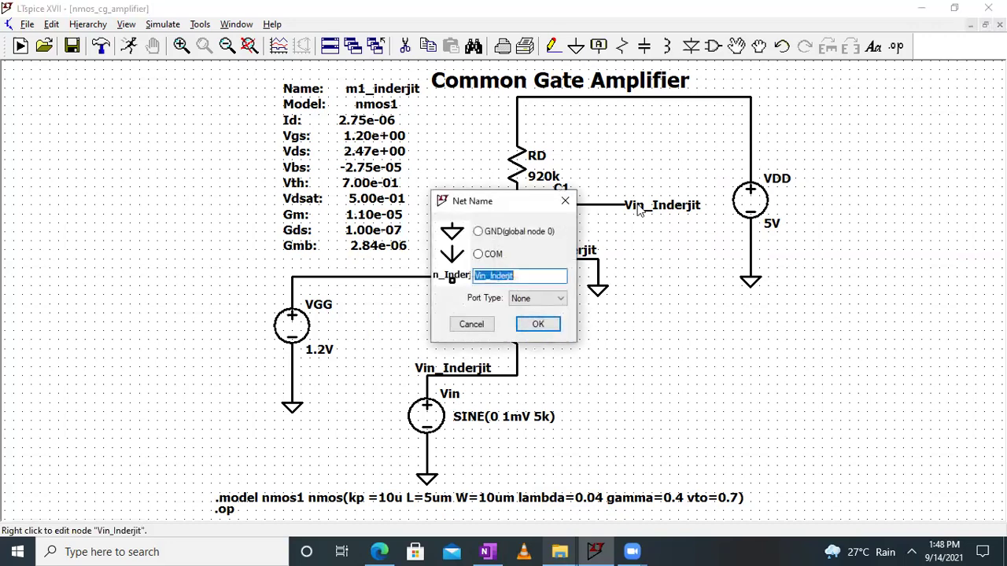
left_click(485, 275)
key("BackSpace")
key("BackSpace")
type("out")
key("Return")
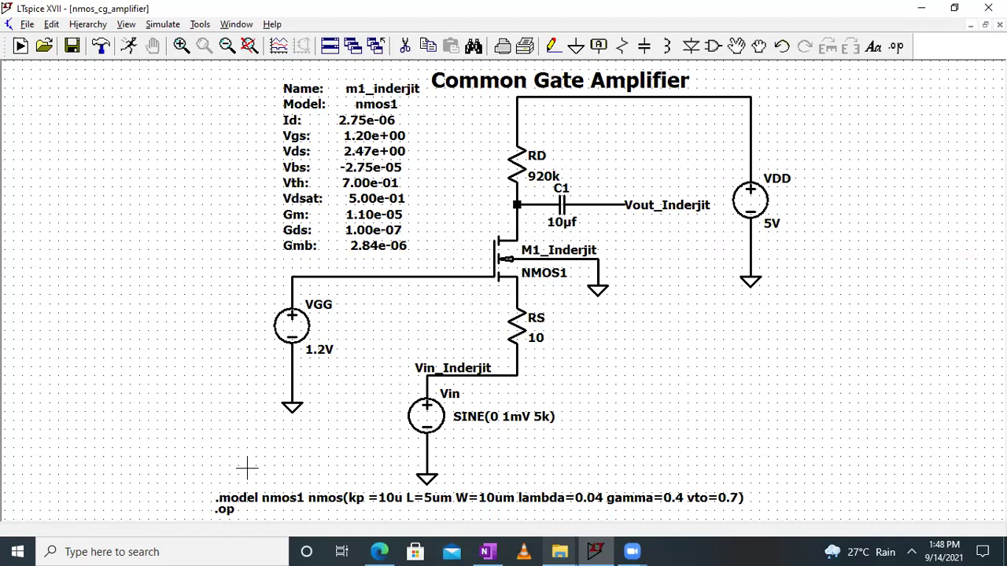
- Comment out the .op directive by putting a semicolon in front of it
right_click(225, 510)
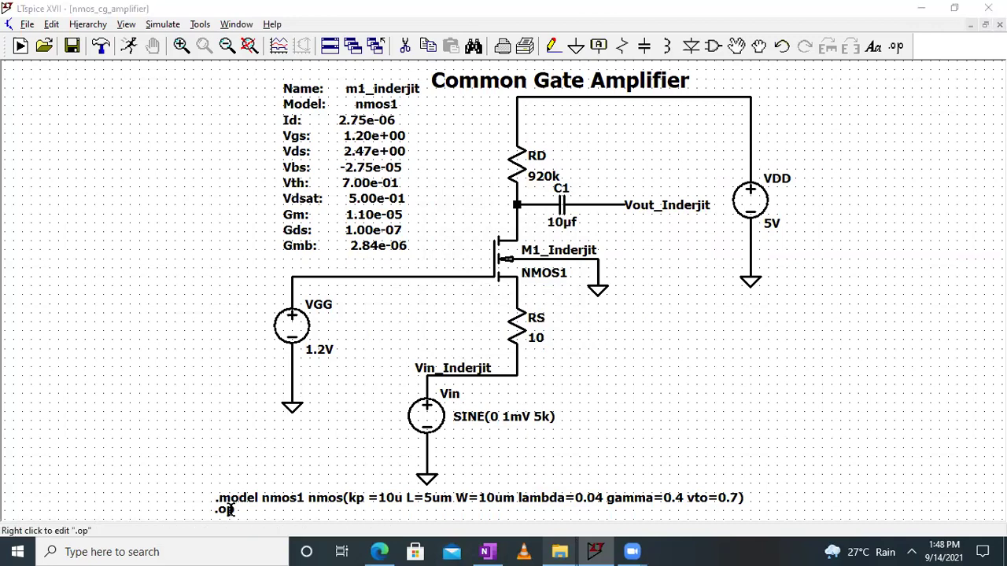
type(";op")
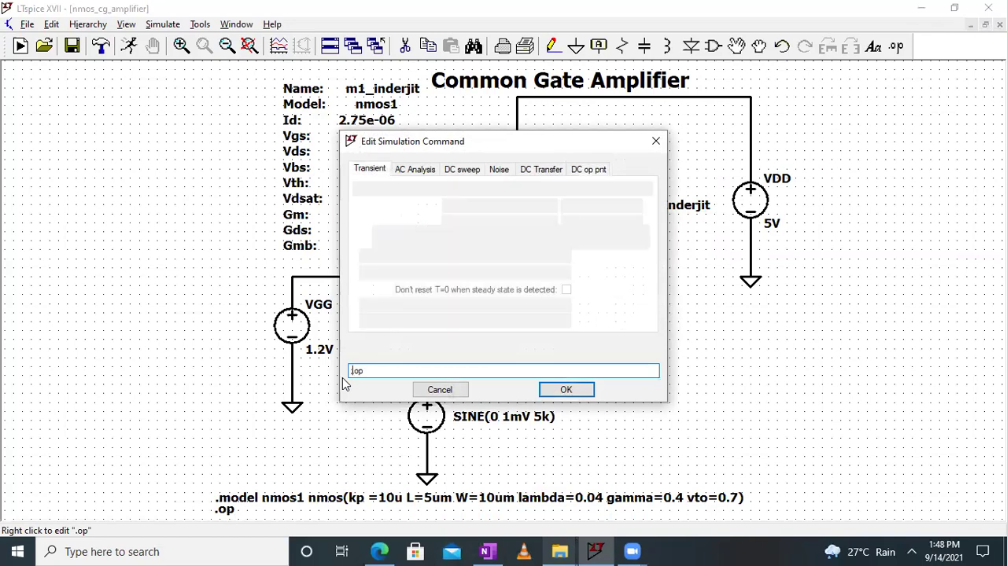
key("Return")
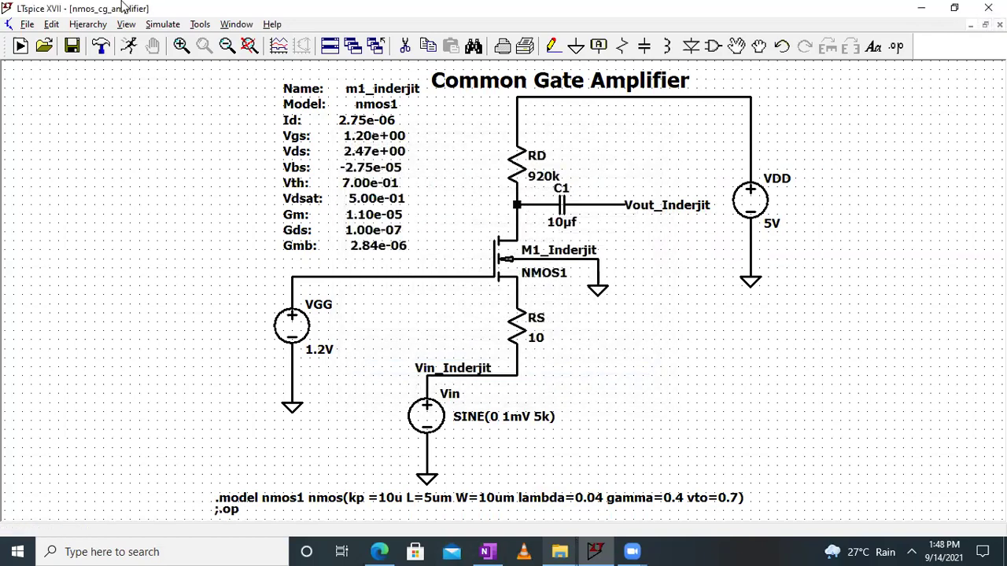
- Run a transient analysis with 0.08ms stop time, data saving from 0.02ms and a maximum timestep of 0.01ms
left_click(154, 25)
left_click(170, 44)
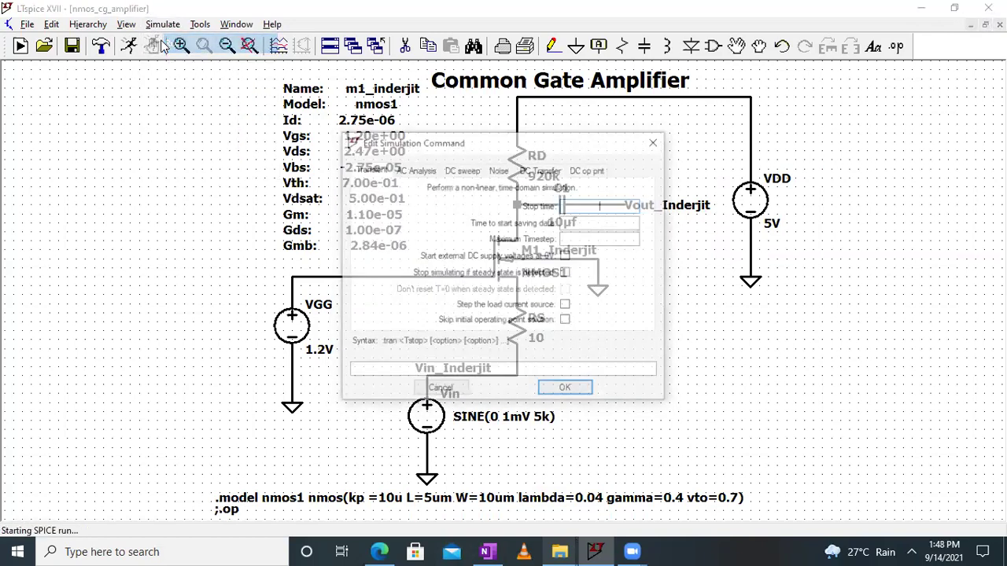
type("0")
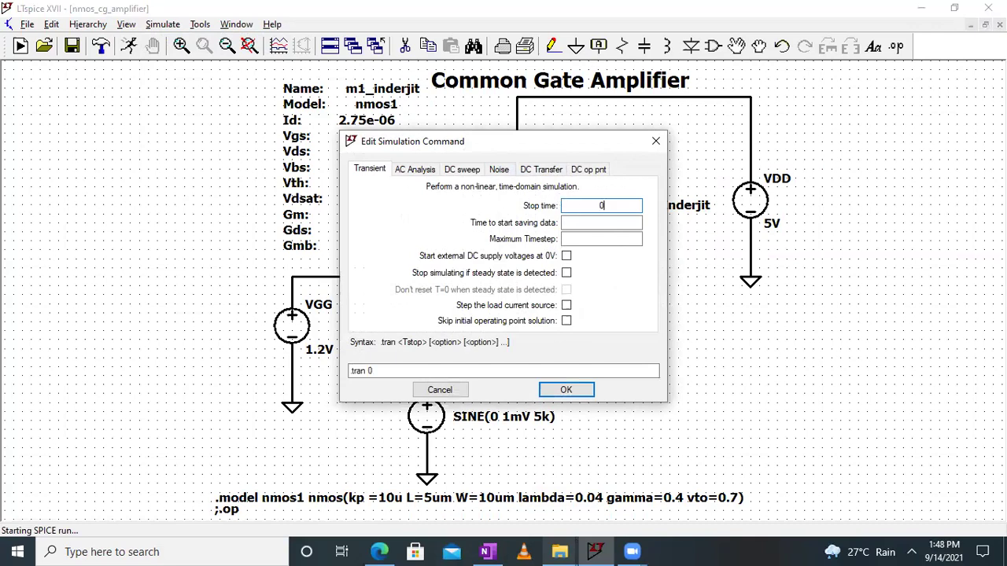
type(".08ms")
left_click(588, 222)
type("0")
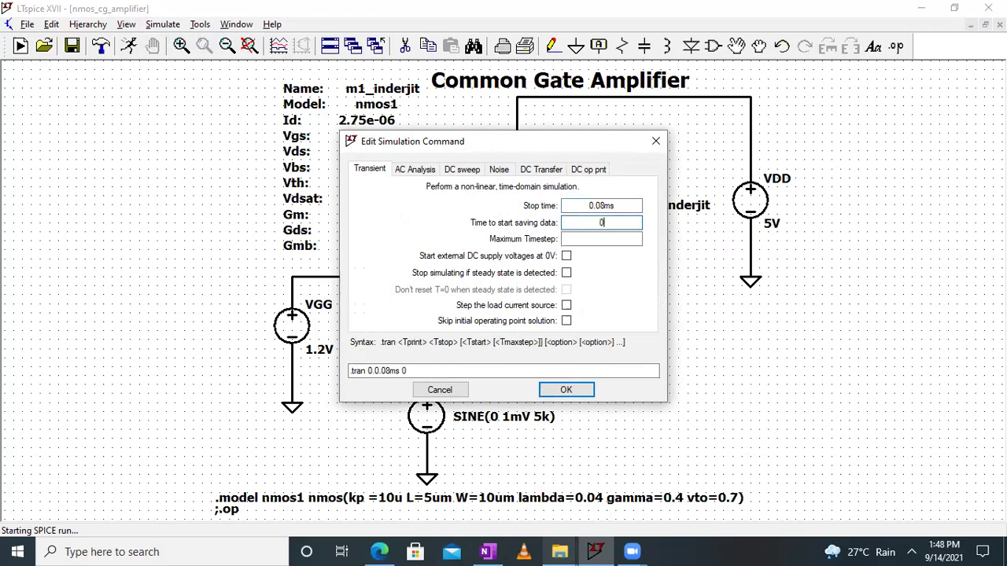
type(".02ms")
left_click(602, 238)
type("0.01")
type("ms")
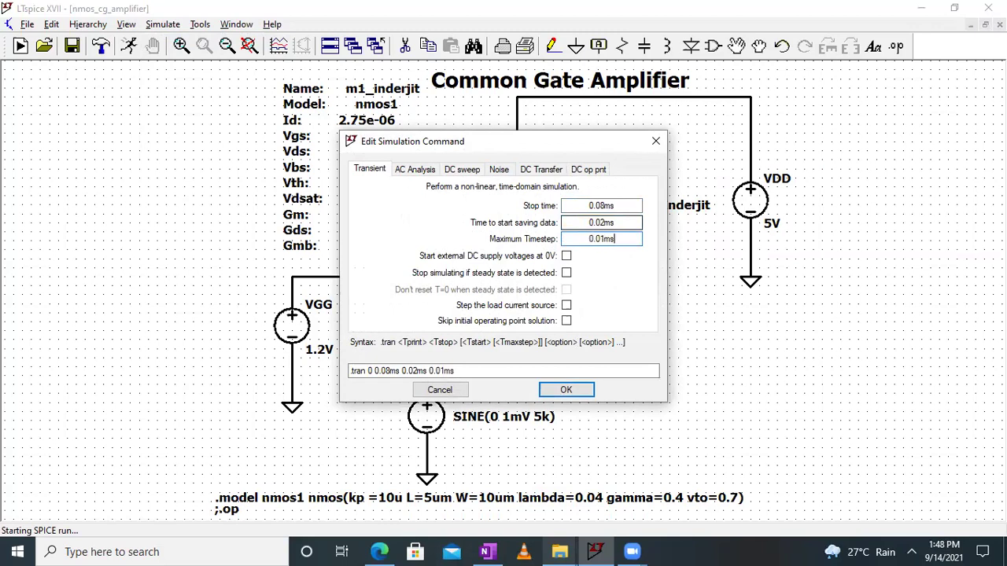
key("Return")
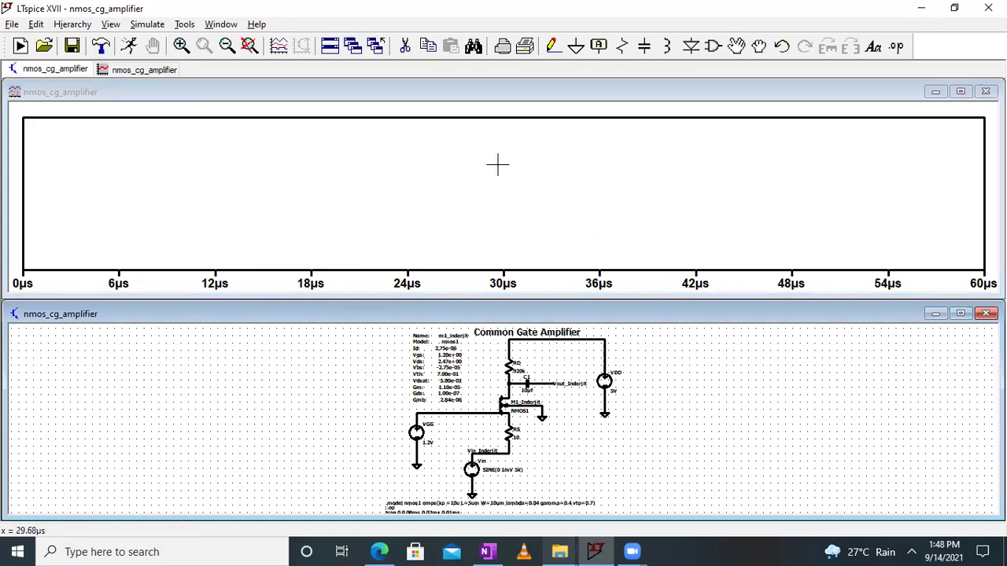
- Maximize the waveform window and plot the voltage of the labelled input net
left_click(961, 92)
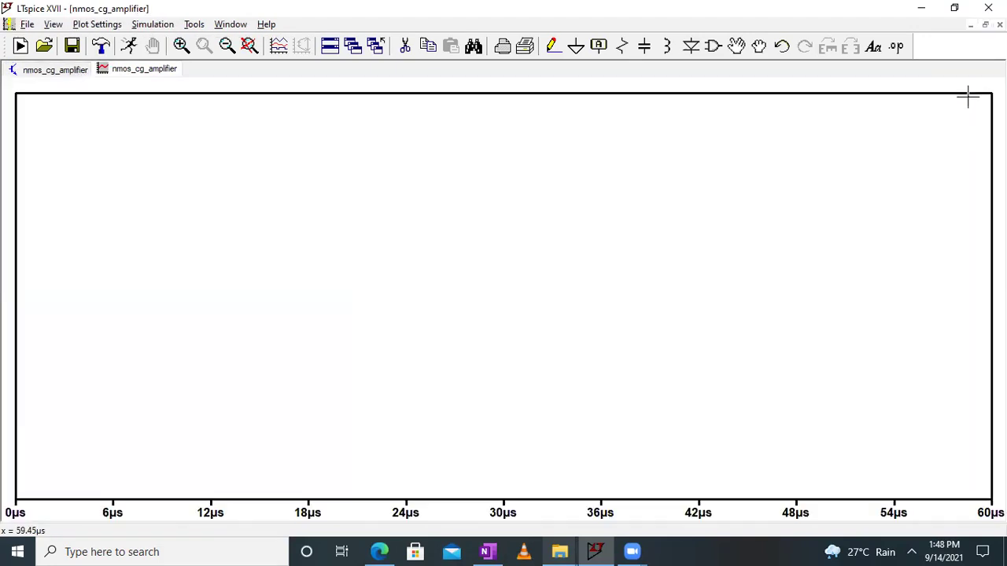
right_click(376, 232)
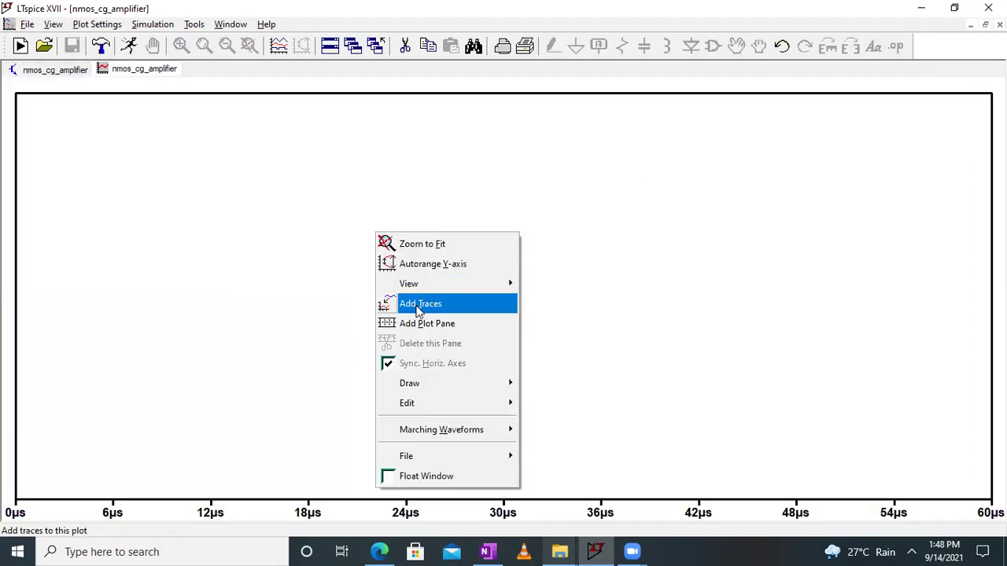
left_click(418, 305)
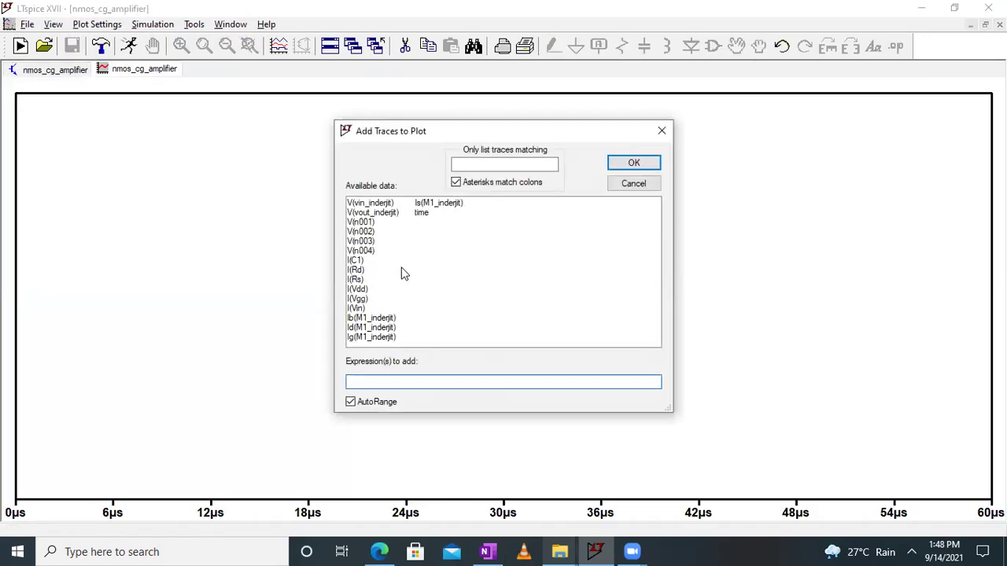
left_click(383, 207)
left_click(630, 164)
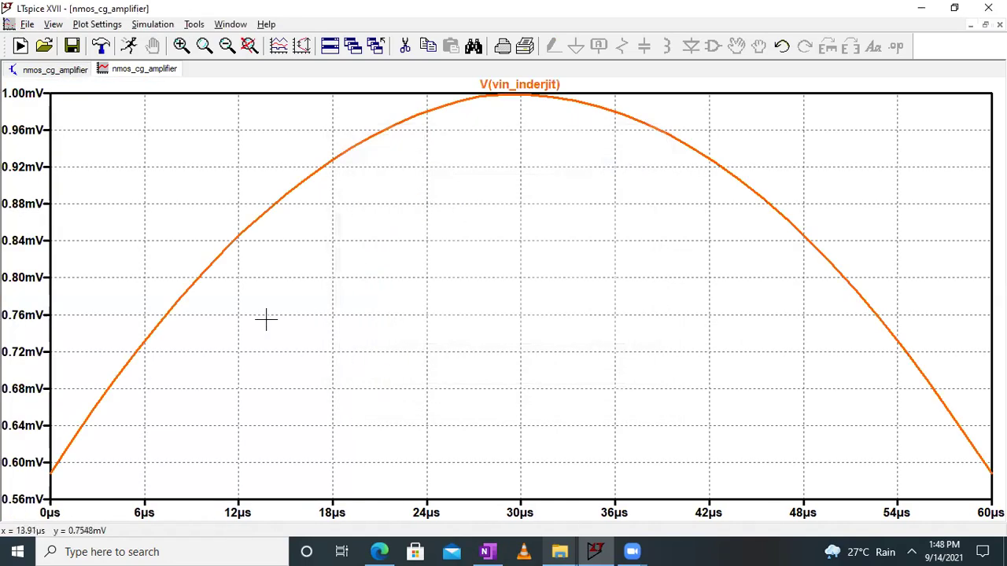
- Set the transient stop time to 0.8ms, rerun the simulation and maximize the input waveform
left_click(65, 72)
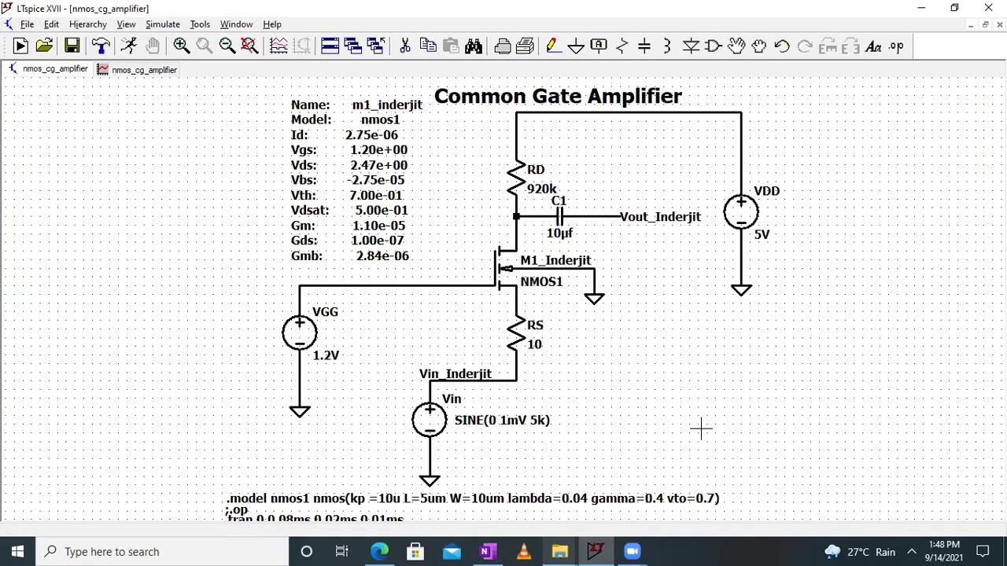
scroll(663, 354, "down", 3)
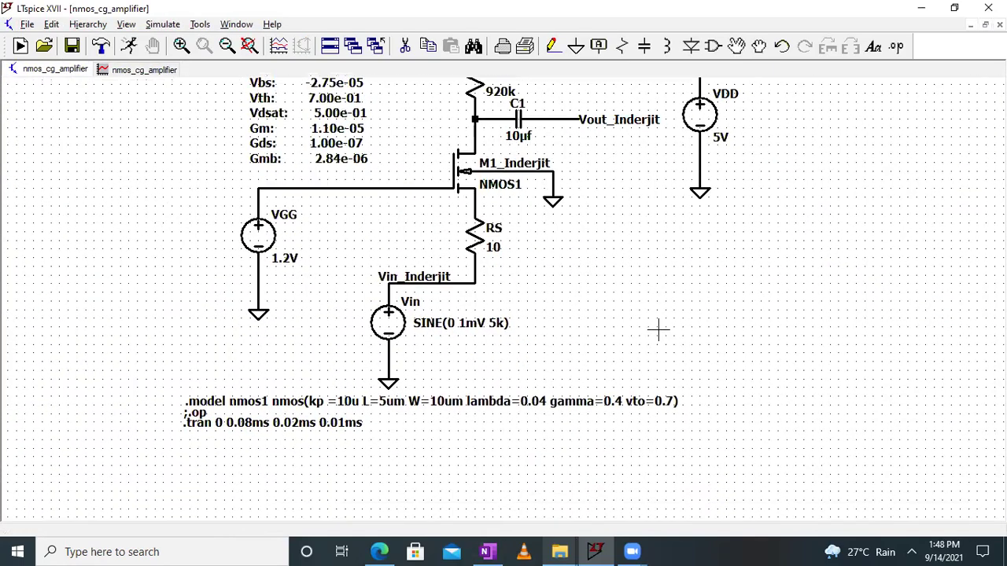
right_click(240, 445)
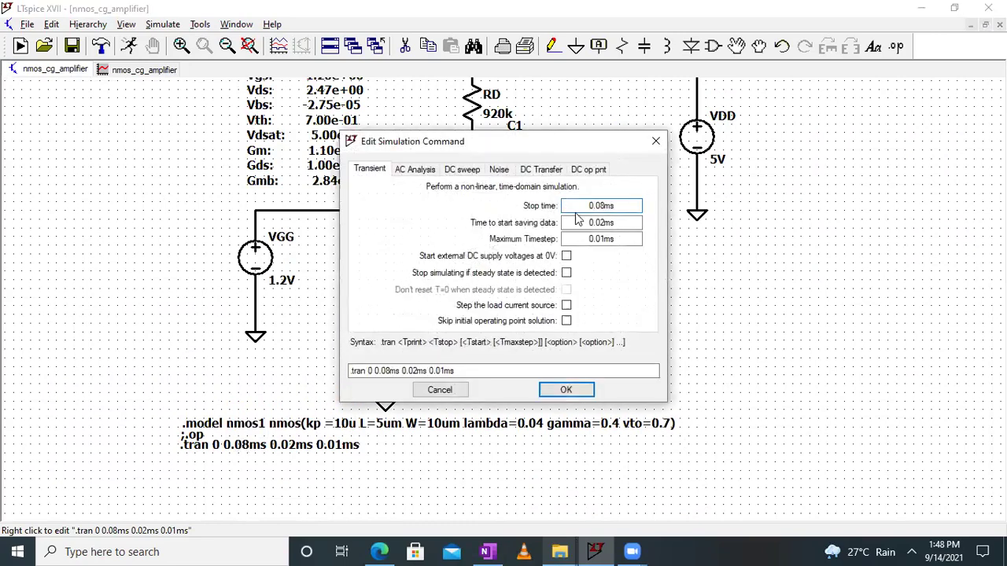
left_click(603, 206)
key("BackSpace")
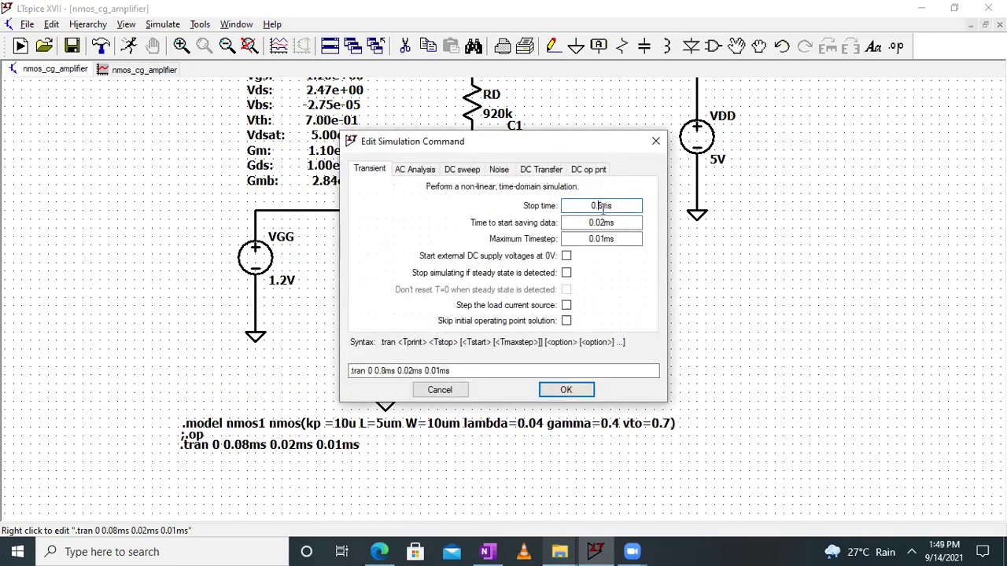
key("Return")
left_click(163, 24)
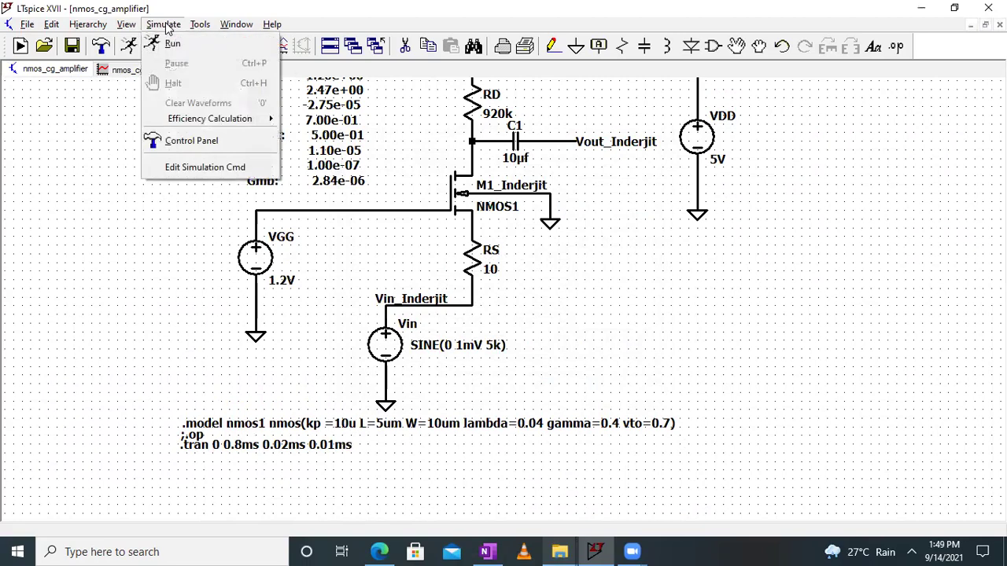
left_click(166, 40)
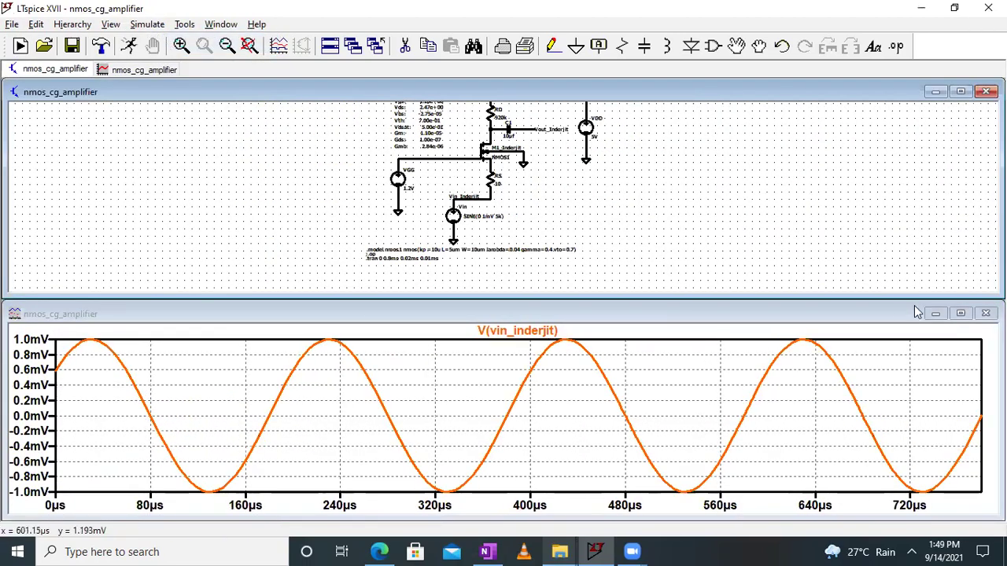
left_click(961, 313)
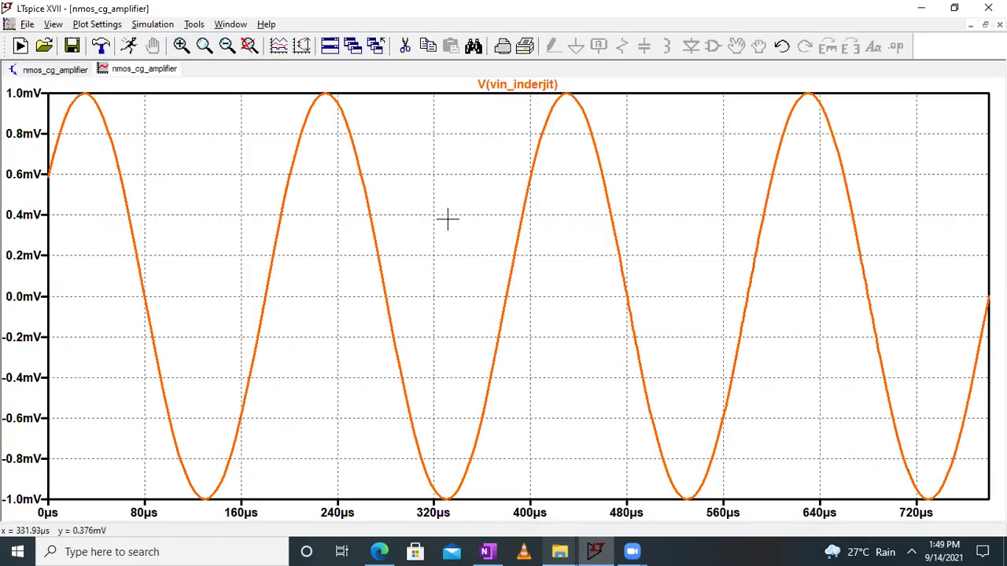
- Set the transient analysis to start saving data at 0, rerun it and maximize the input waveform
left_click(54, 69)
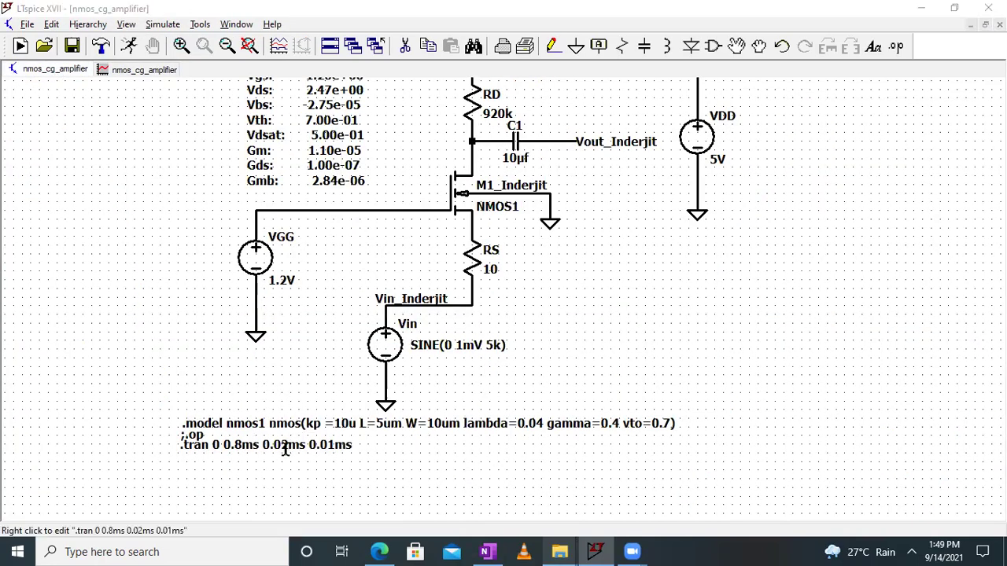
right_click(287, 454)
left_click(624, 222)
key("BackSpace")
key("BackSpace")
key("BackSpace")
key("BackSpace")
key("BackSpace")
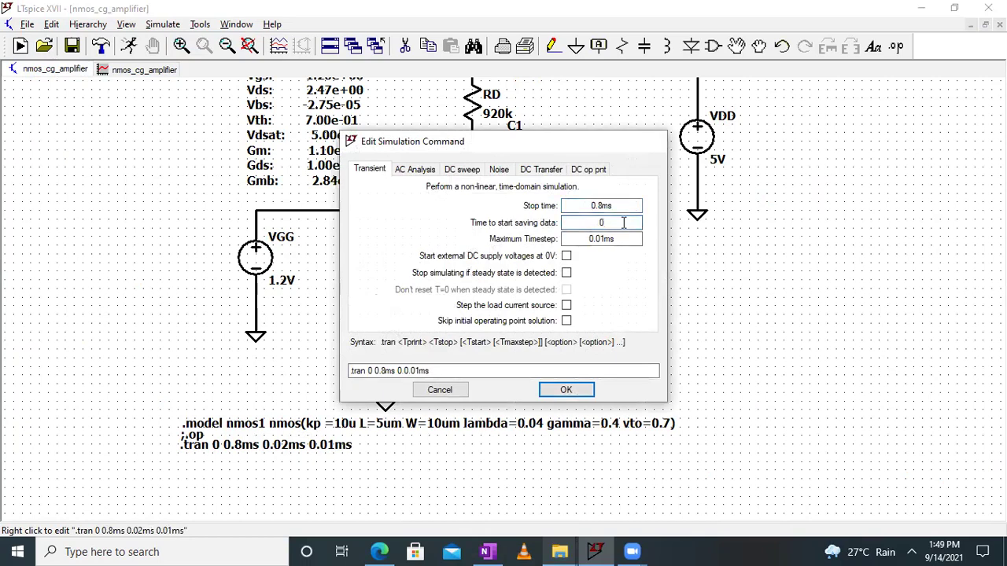
key("Return")
left_click(156, 23)
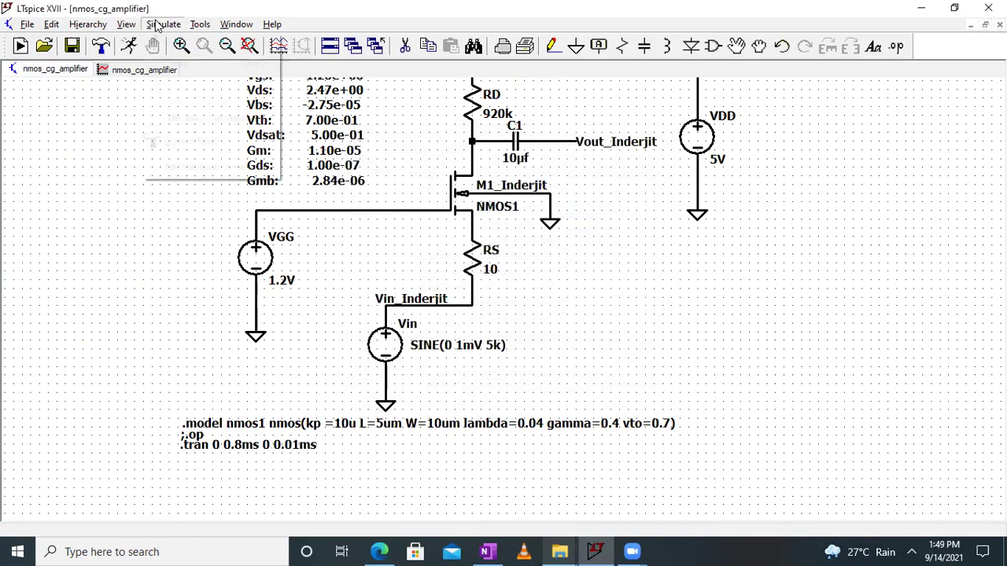
left_click(161, 41)
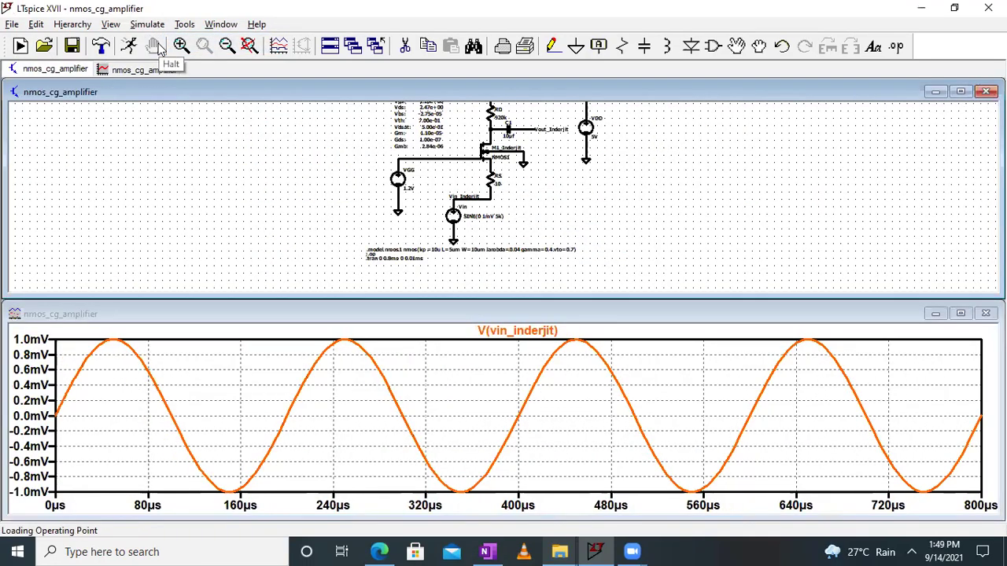
left_click(961, 314)
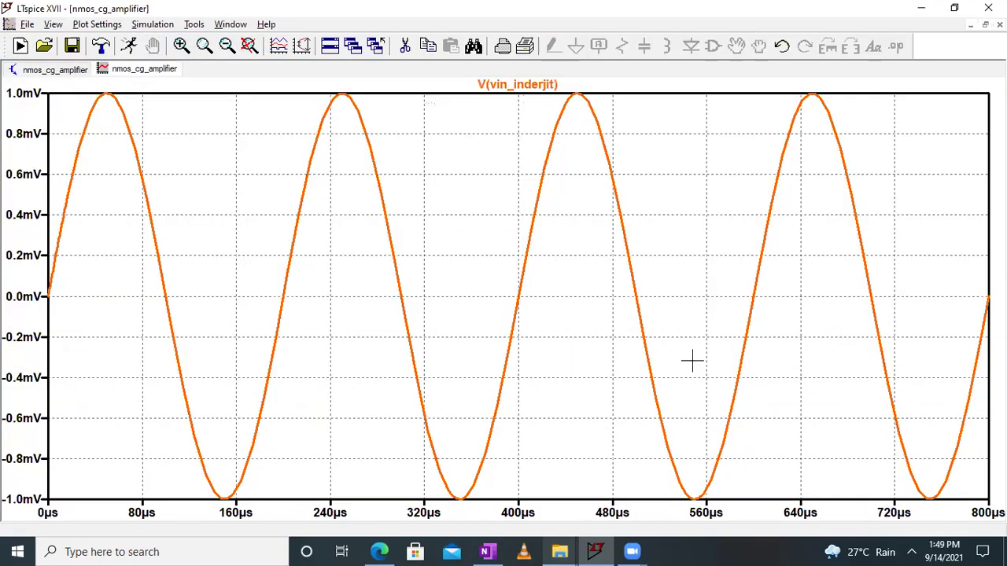
- Set the transient stop time to 0.5ms, rerun the simulation and maximize the waveform plot
left_click(55, 69)
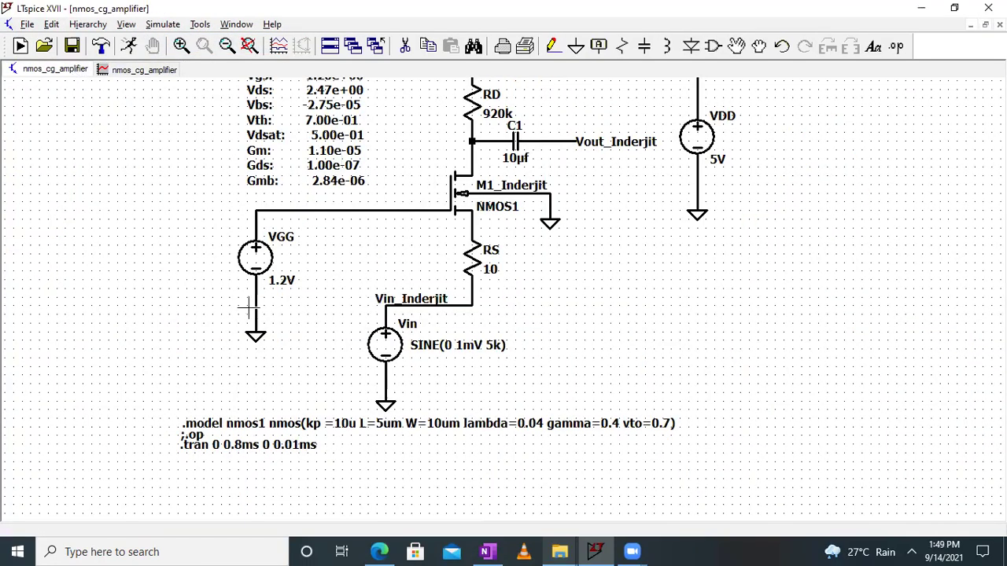
right_click(246, 446)
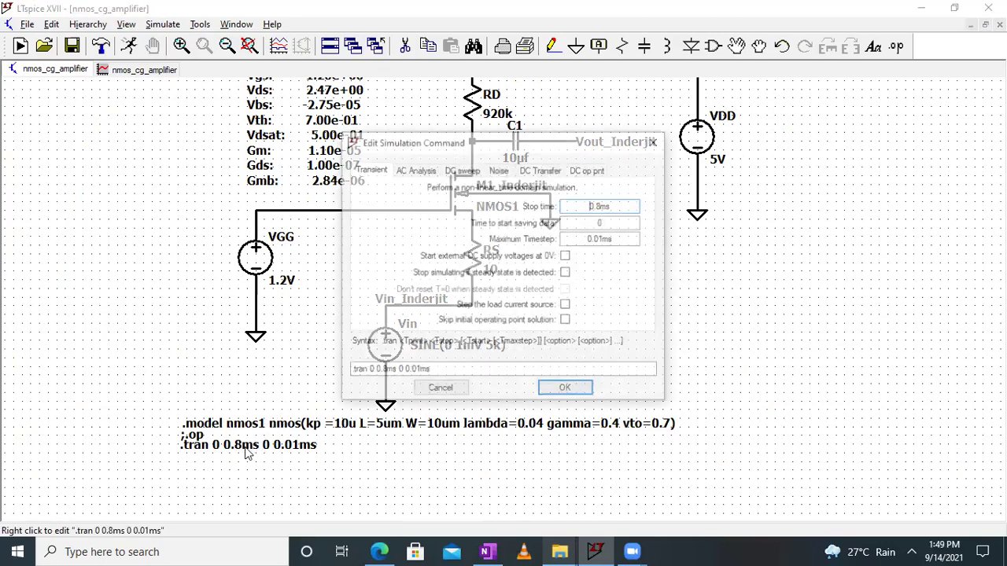
left_click(601, 206)
key("BackSpace")
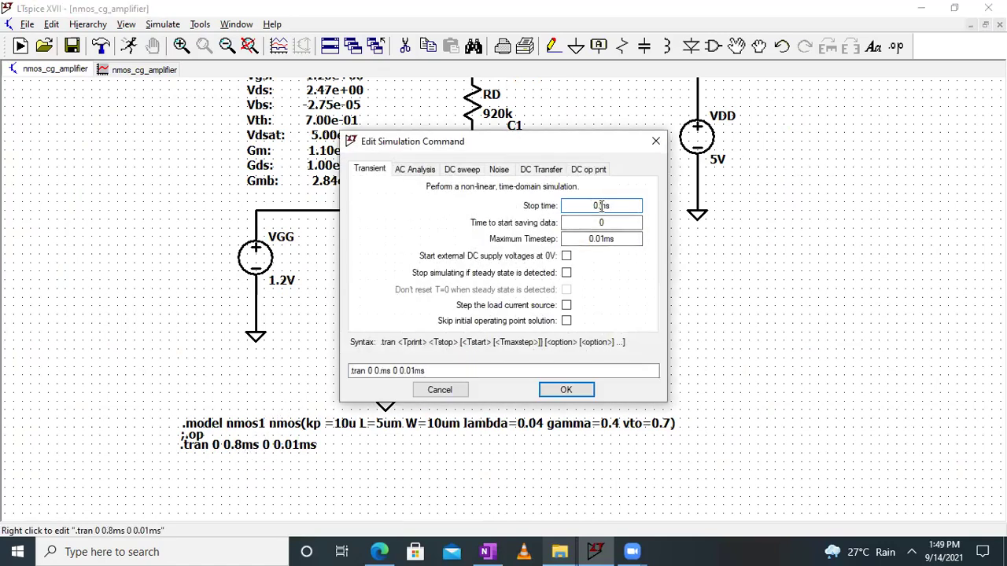
type("5")
key("Return")
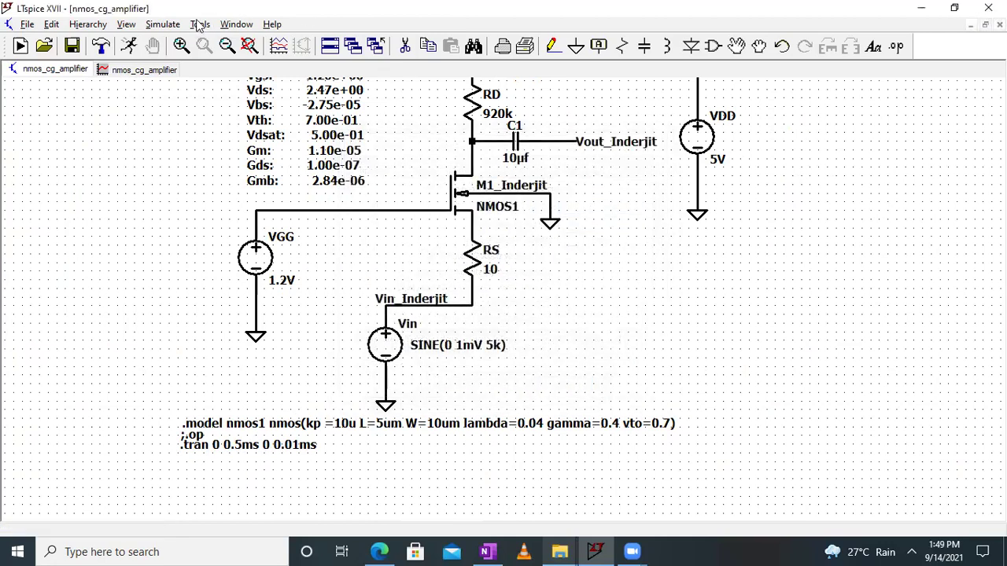
left_click(183, 25)
left_click(172, 43)
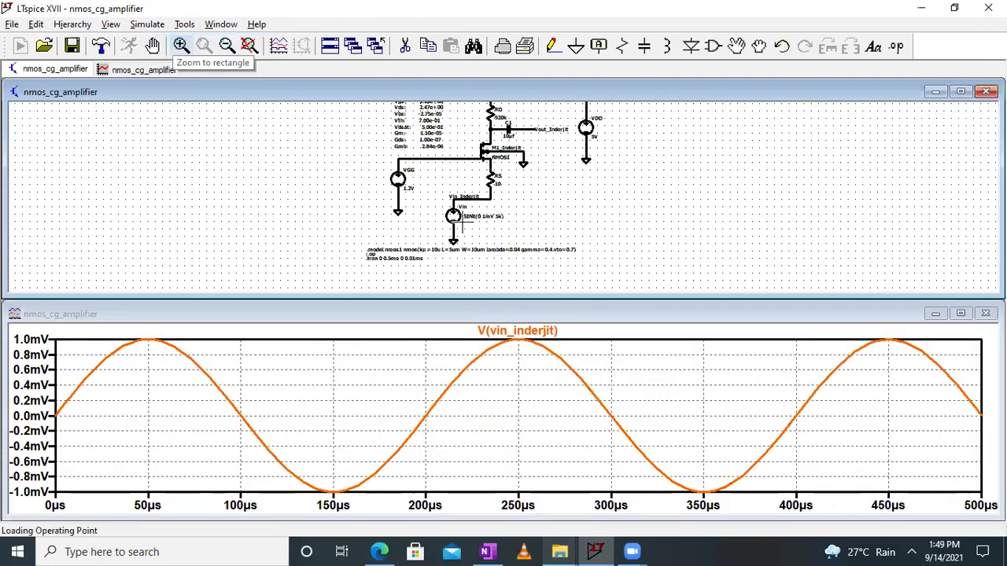
left_click(961, 314)
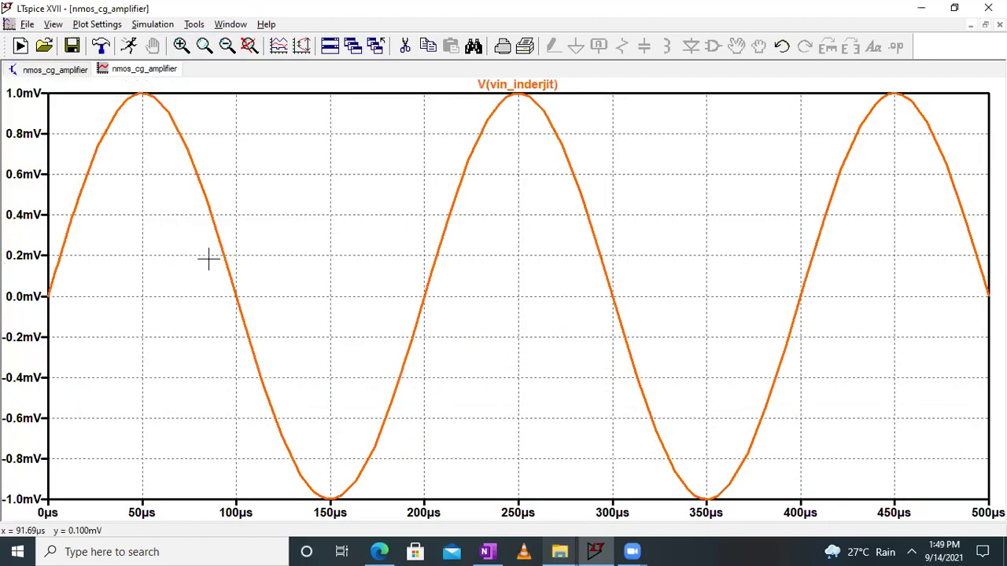
- Add the voltage of the labelled output net to the plot alongside the input trace
right_click(345, 268)
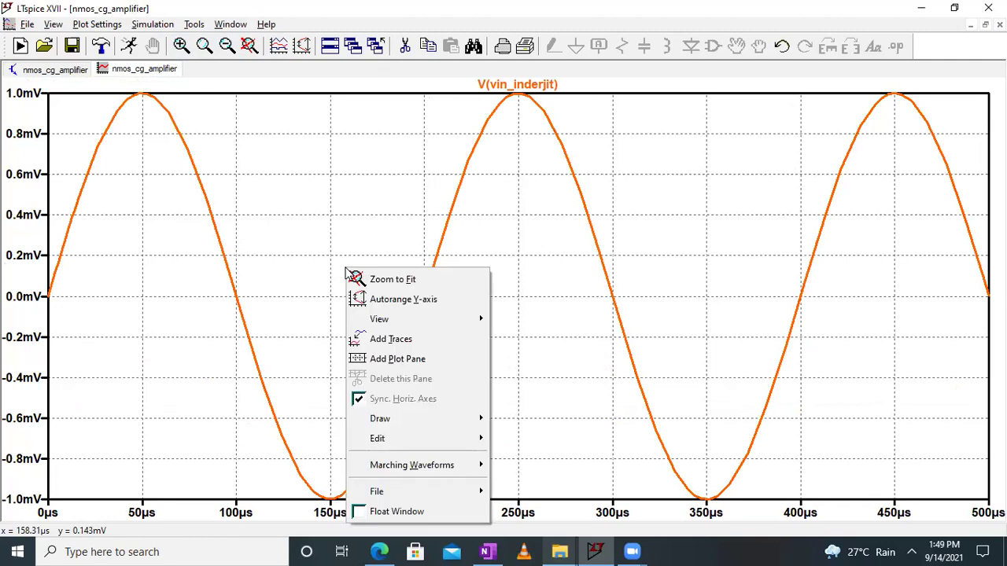
left_click(387, 340)
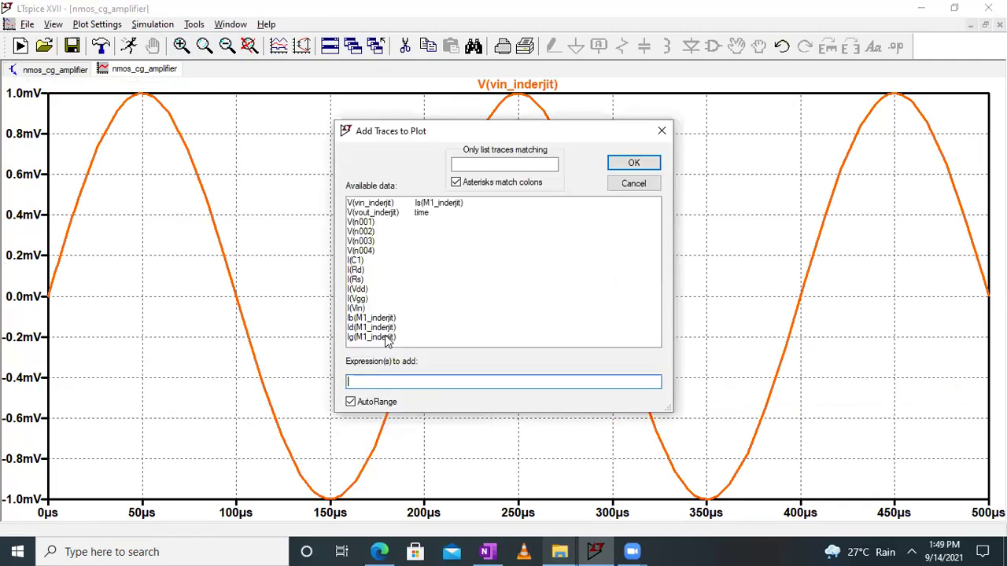
left_click(390, 213)
left_click(631, 164)
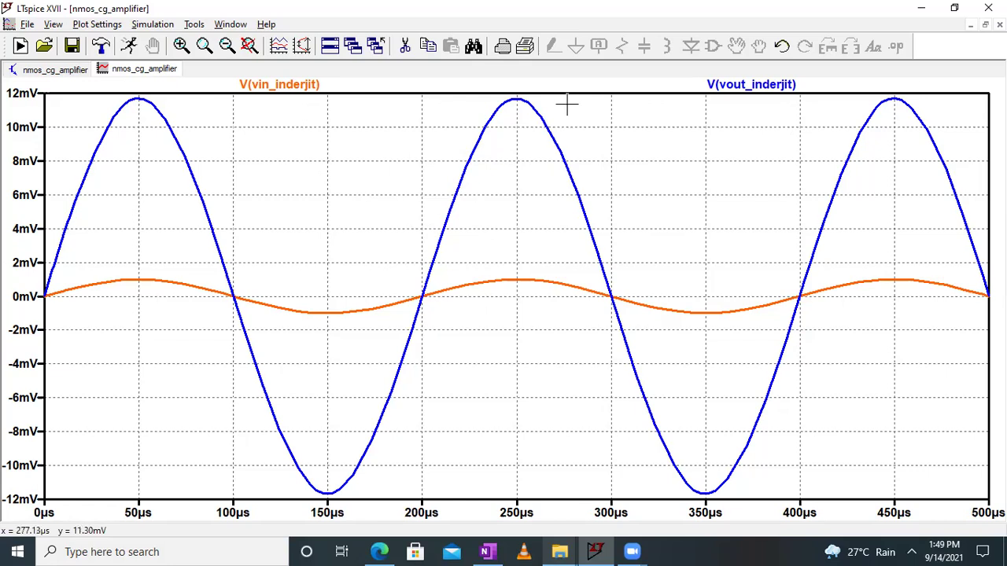
- Attach a cursor to the output voltage trace and read its peak amplitude at the middle crest
left_click(752, 85)
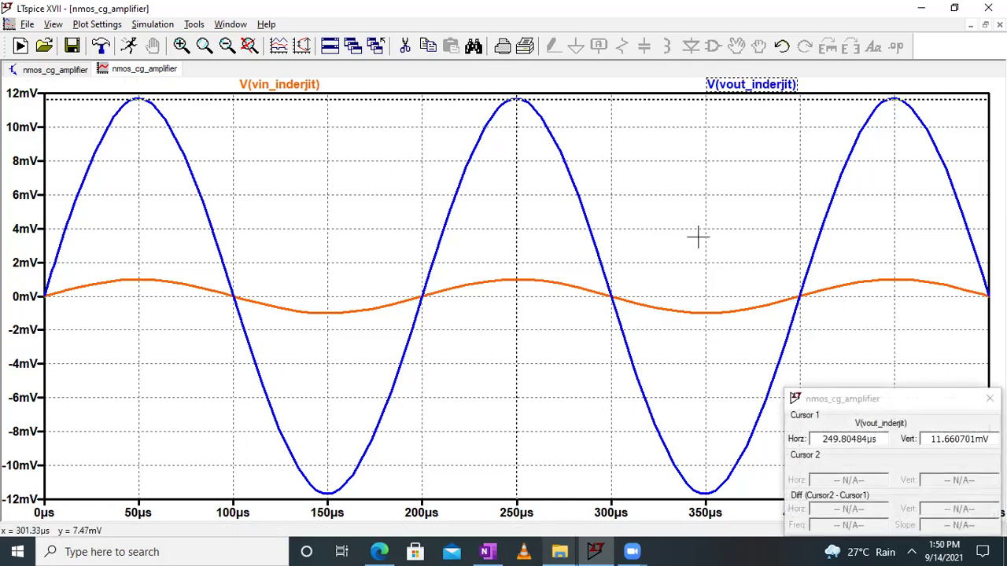
left_click_drag(934, 439, 988, 439)
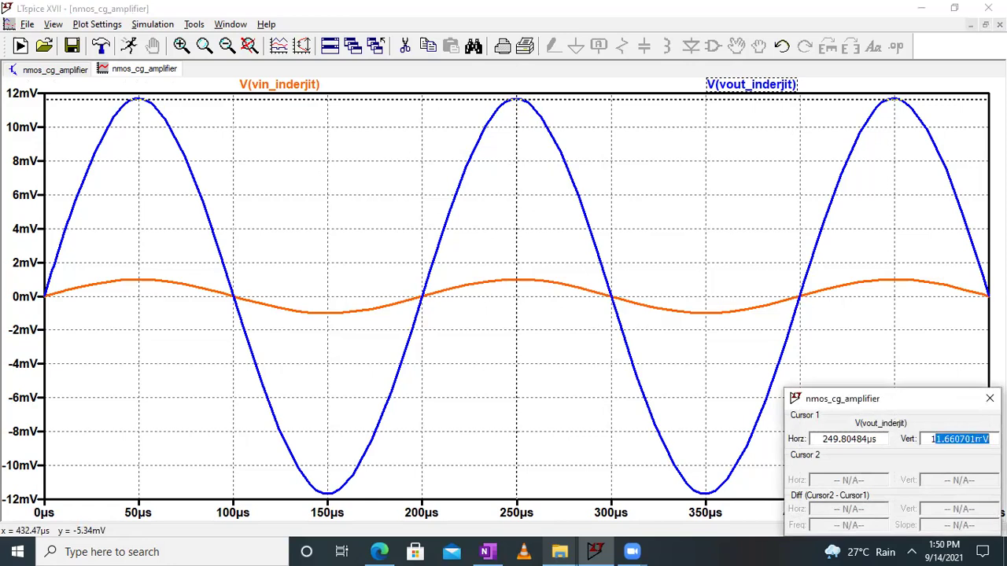
- Close the cursor readout and start a SPICE directive on the schematic with .meas Vin PP for the labelled input net's voltage
left_click(990, 398)
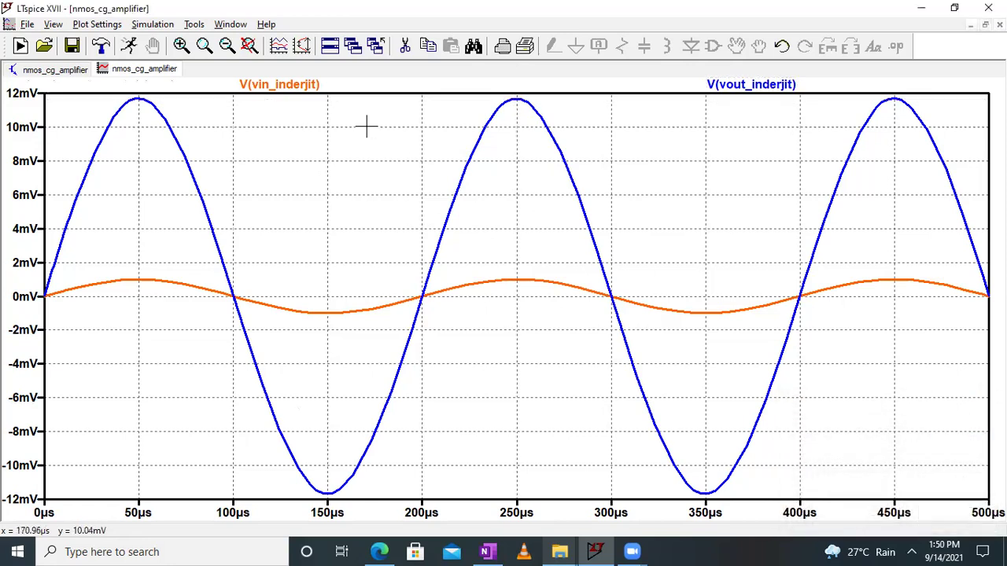
left_click(61, 70)
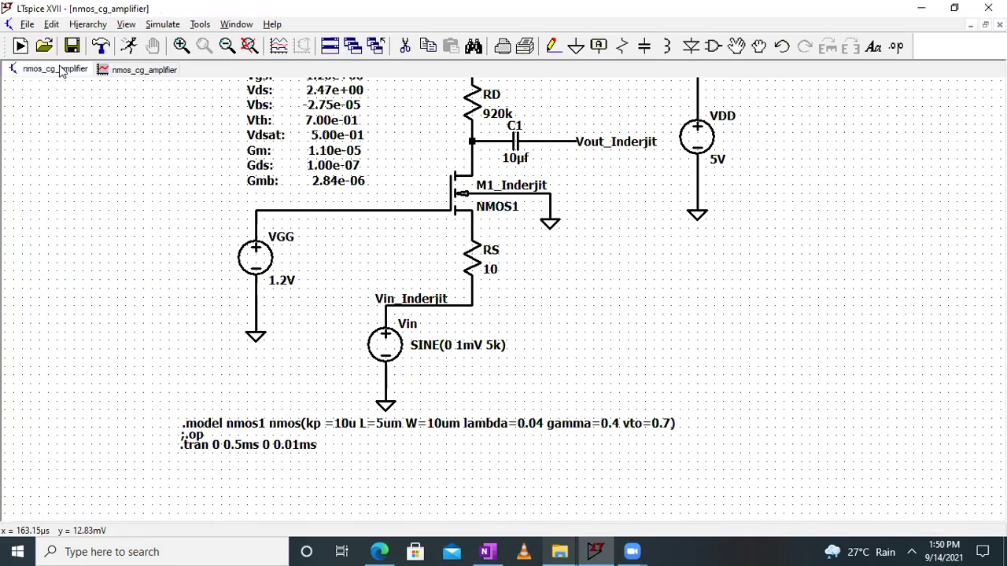
left_click_drag(587, 328, 586, 369)
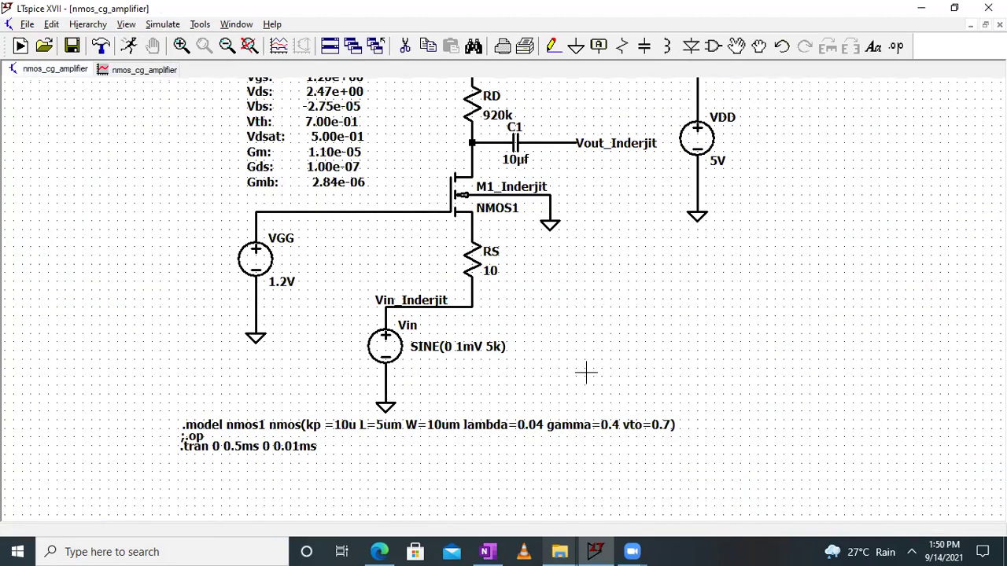
right_click(587, 373)
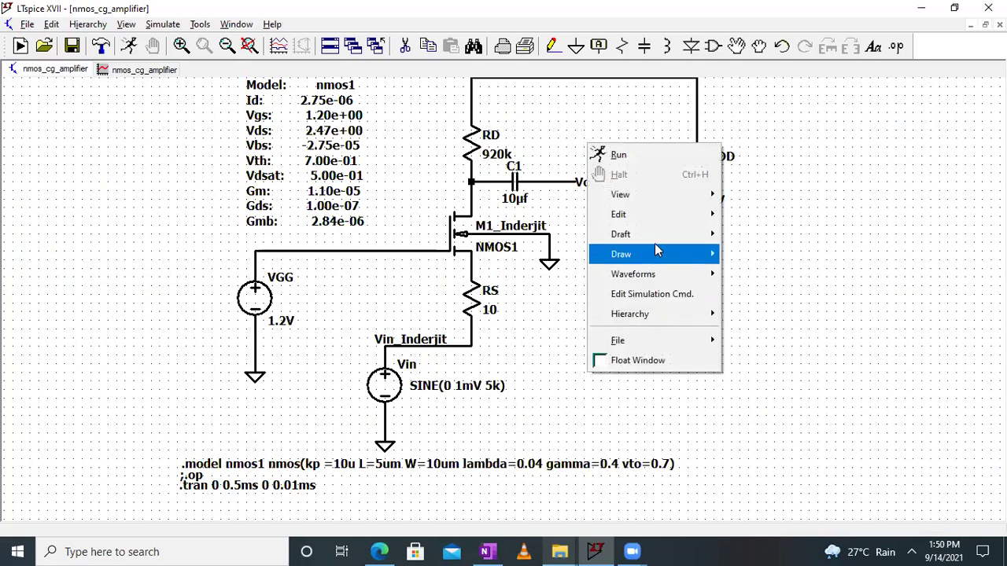
mouse_move(668, 234)
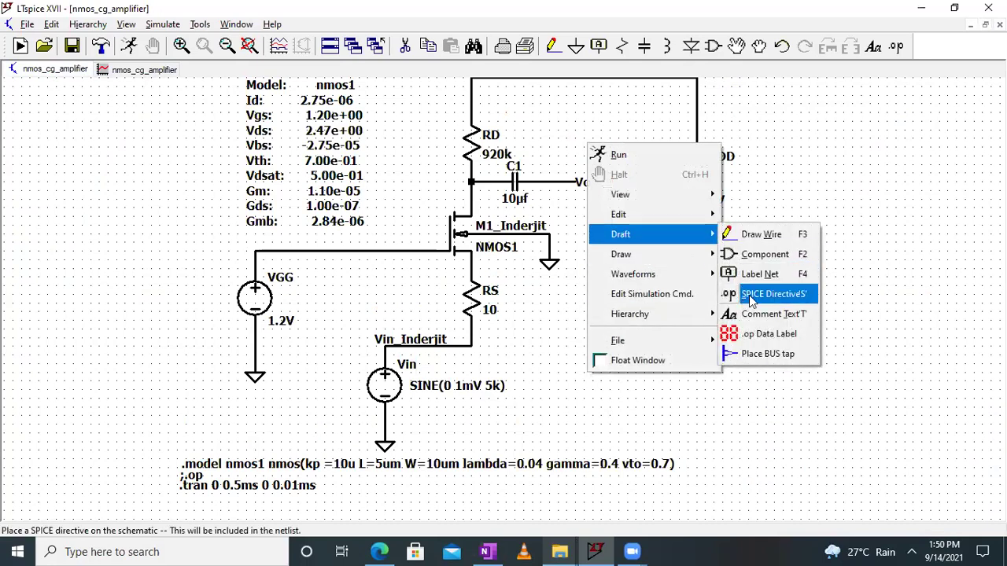
left_click(749, 294)
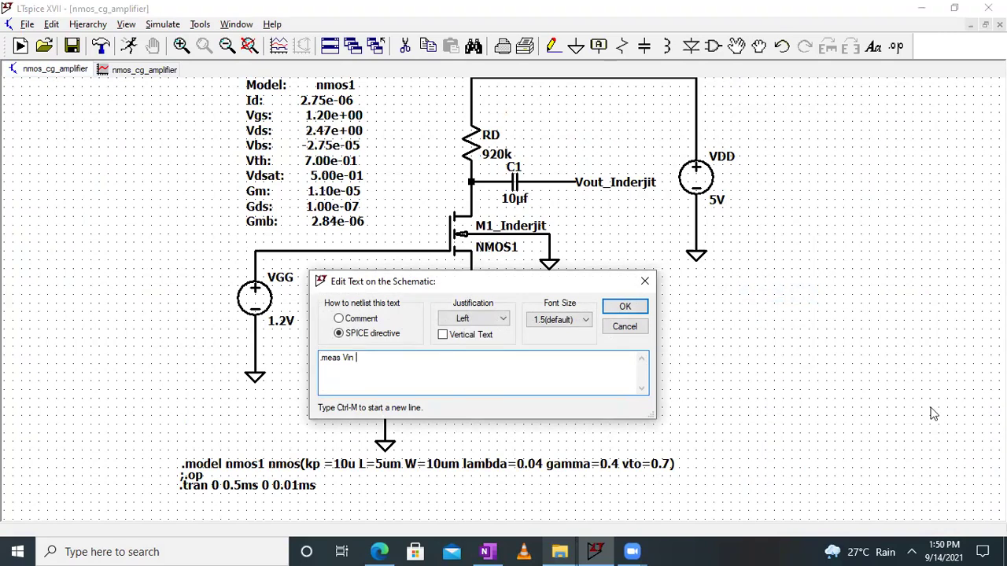
left_click(884, 501)
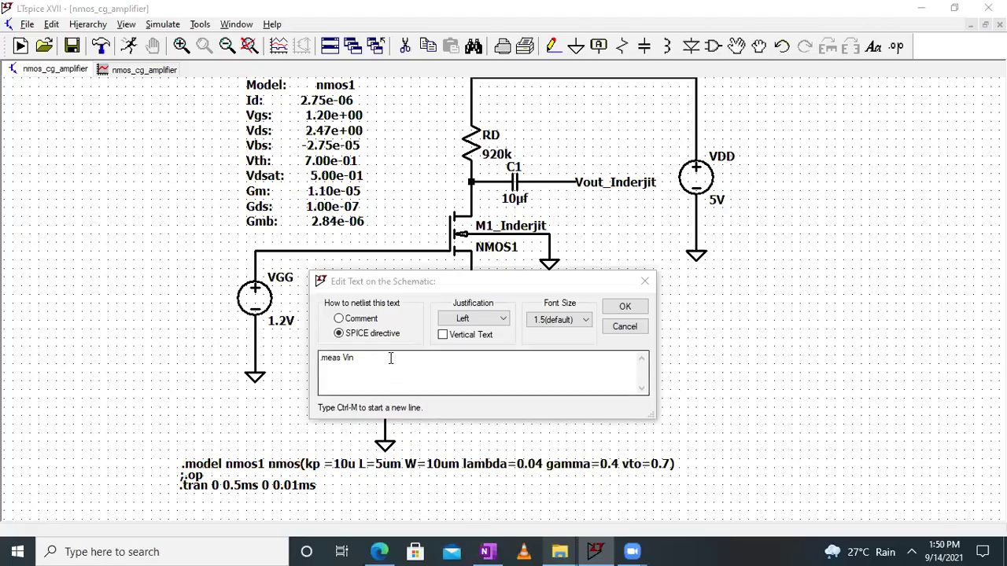
left_click(390, 357)
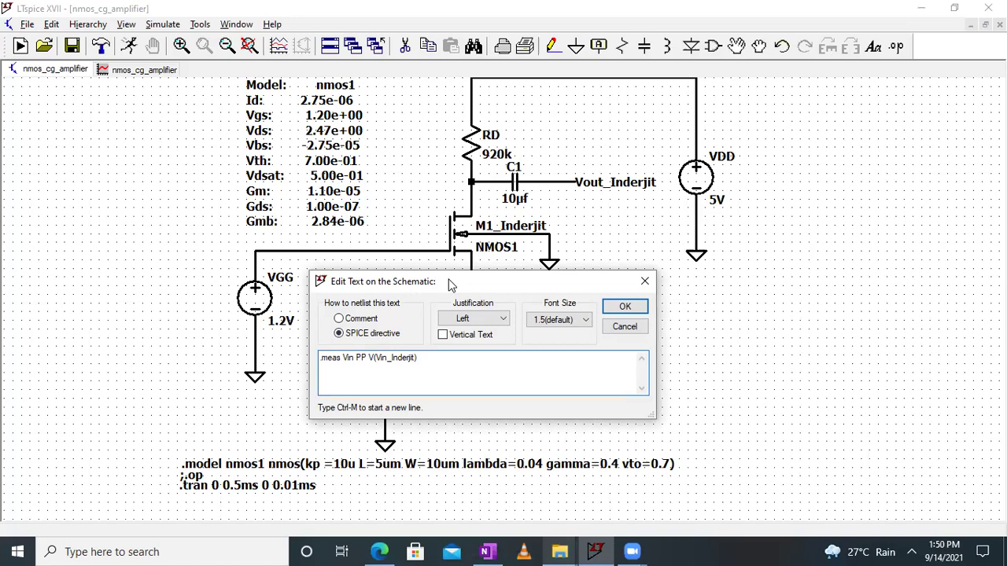
- Add .meas Vout PP for the output net's voltage and .meas Gain param Vout/Vin, and place the directives beside the Vin source
left_click_drag(451, 285, 587, 273)
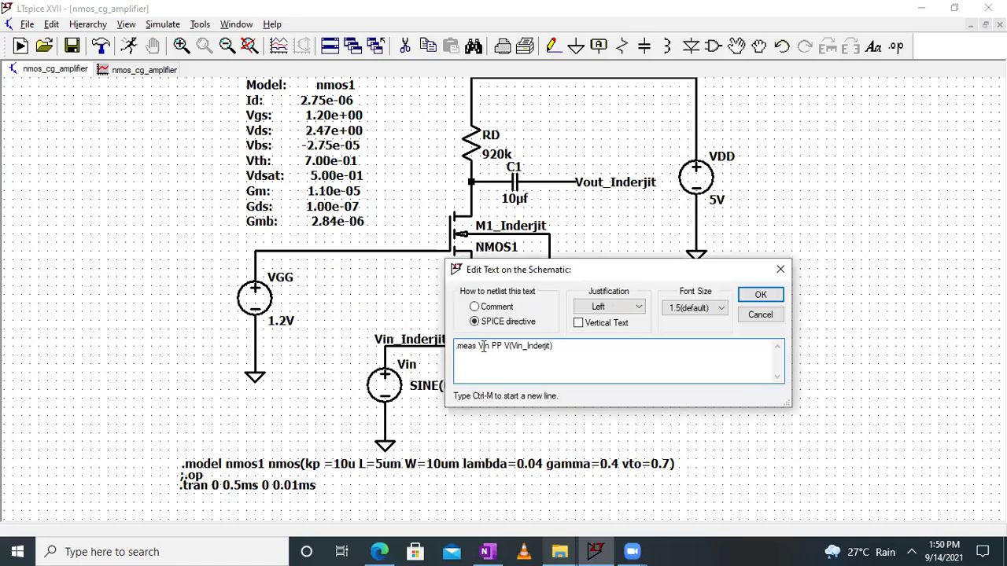
left_click_drag(556, 272, 579, 267)
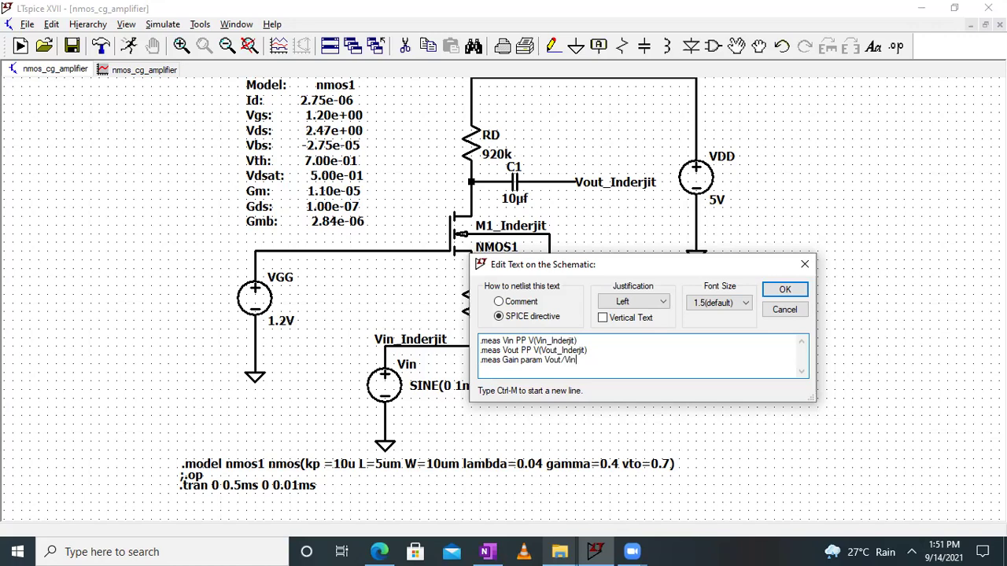
key("Return")
left_click(553, 376)
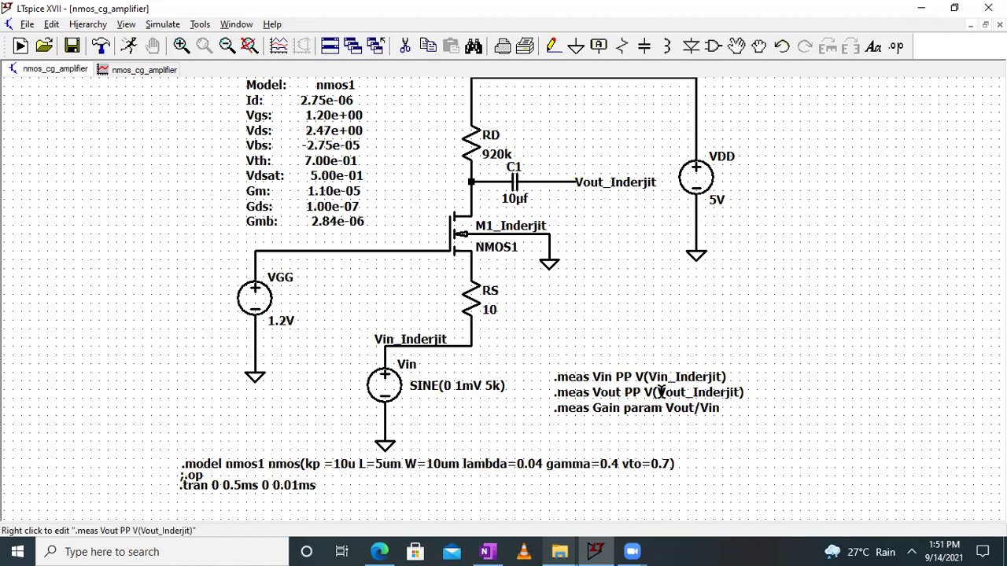
- Rerun the transient simulation with the measurement directives and maximize the waveform plot
left_click(163, 24)
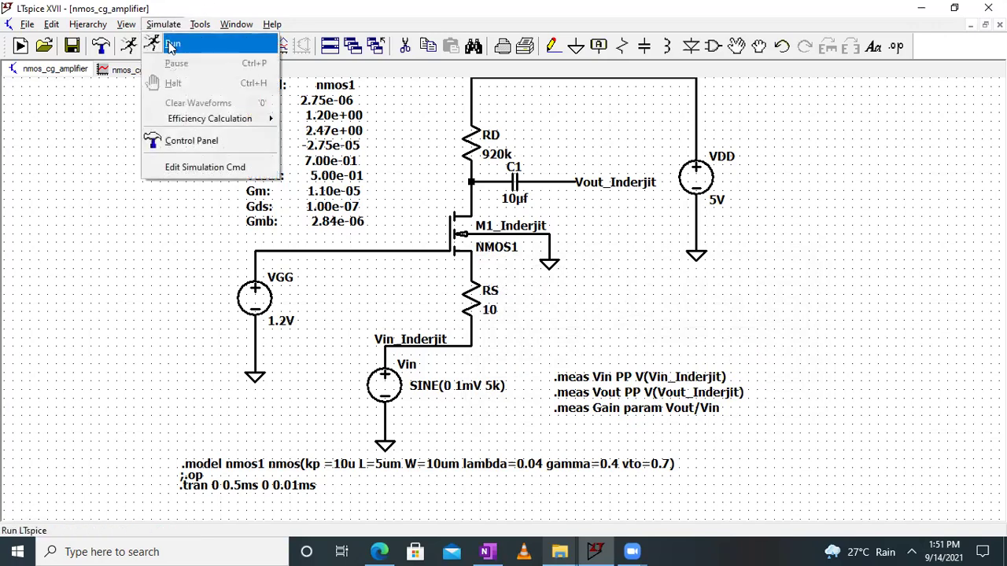
left_click(177, 41)
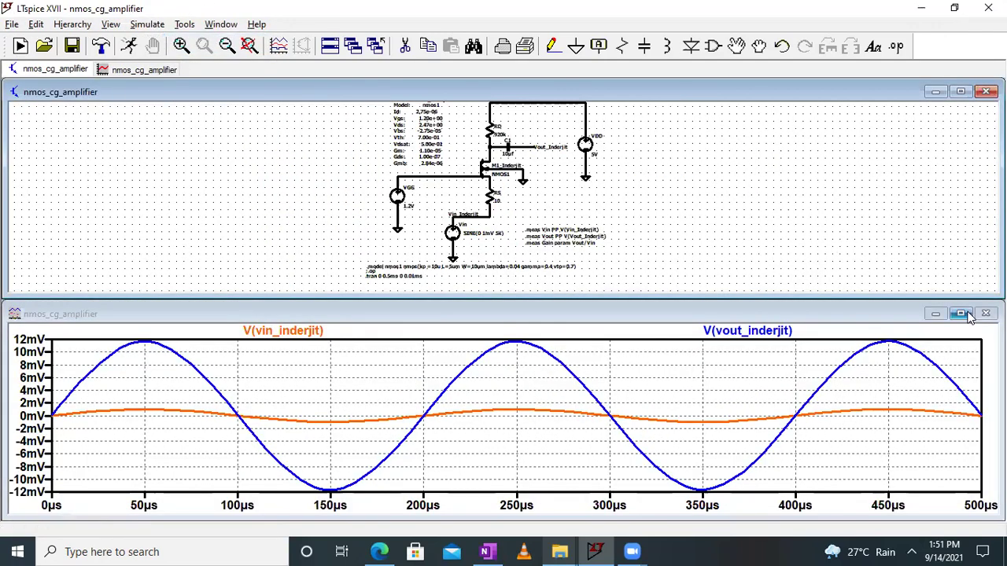
left_click(960, 313)
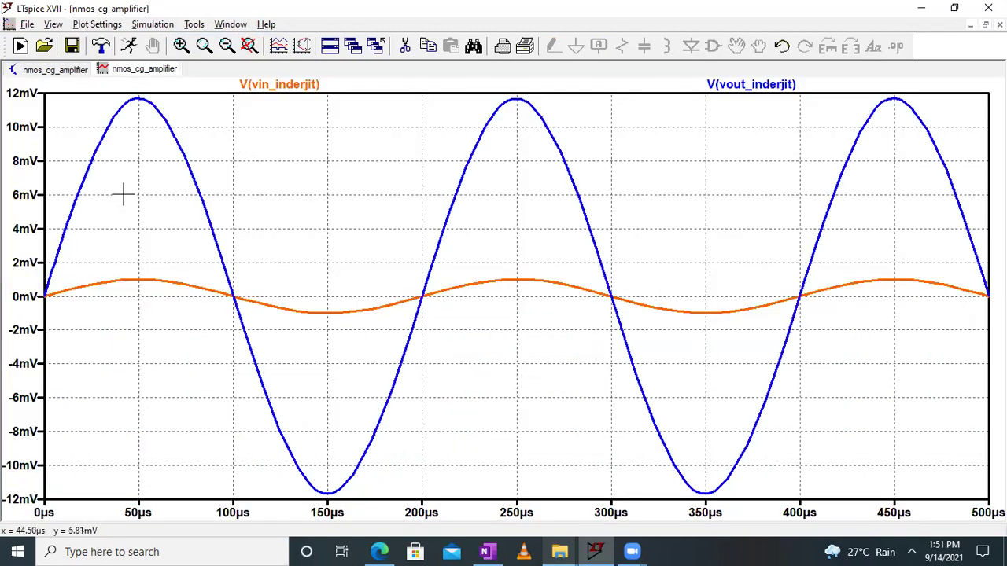
- Open the SPICE error log from the schematic, enlarge its text and read the vin, vout and gain measurements
left_click(66, 71)
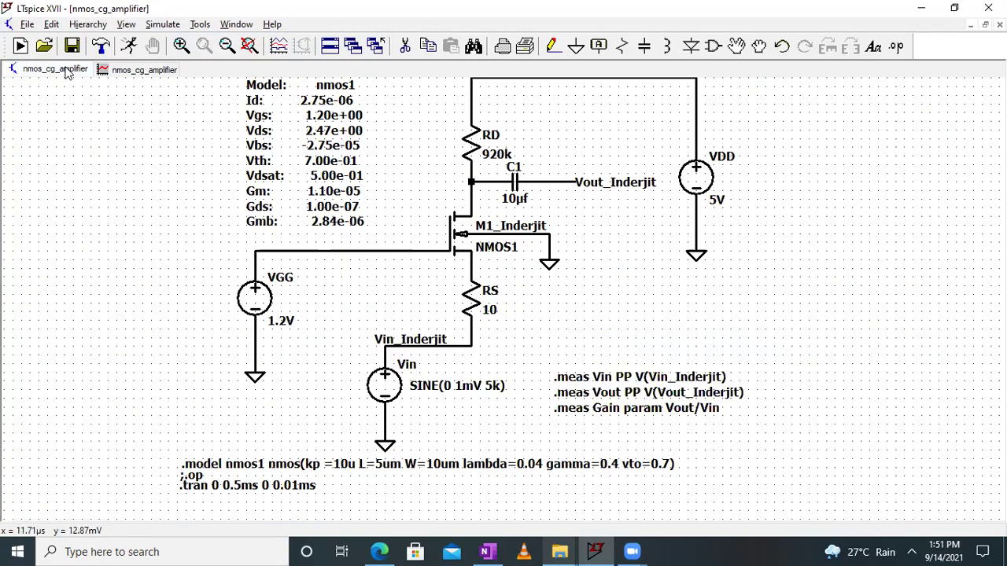
left_click(127, 24)
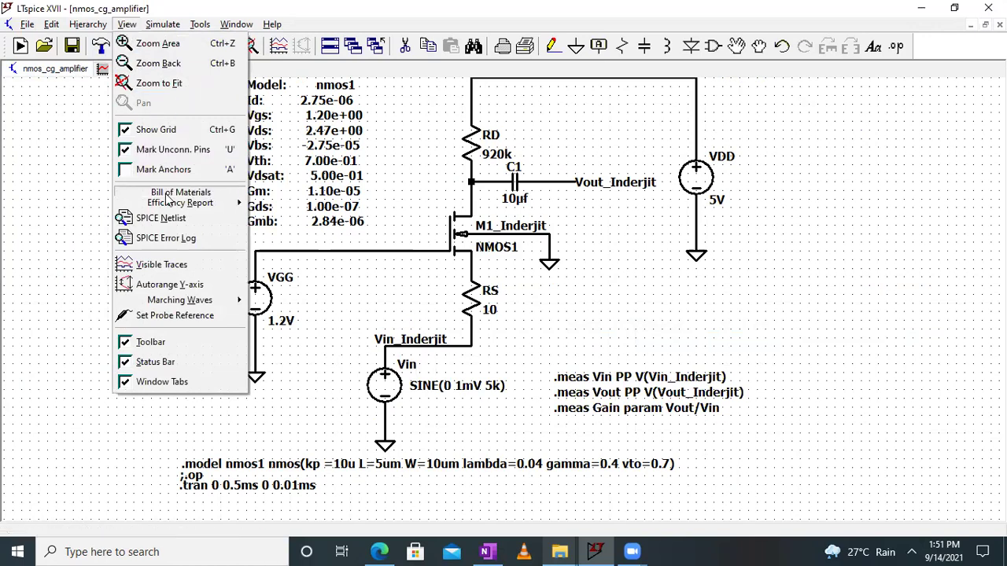
left_click(166, 238)
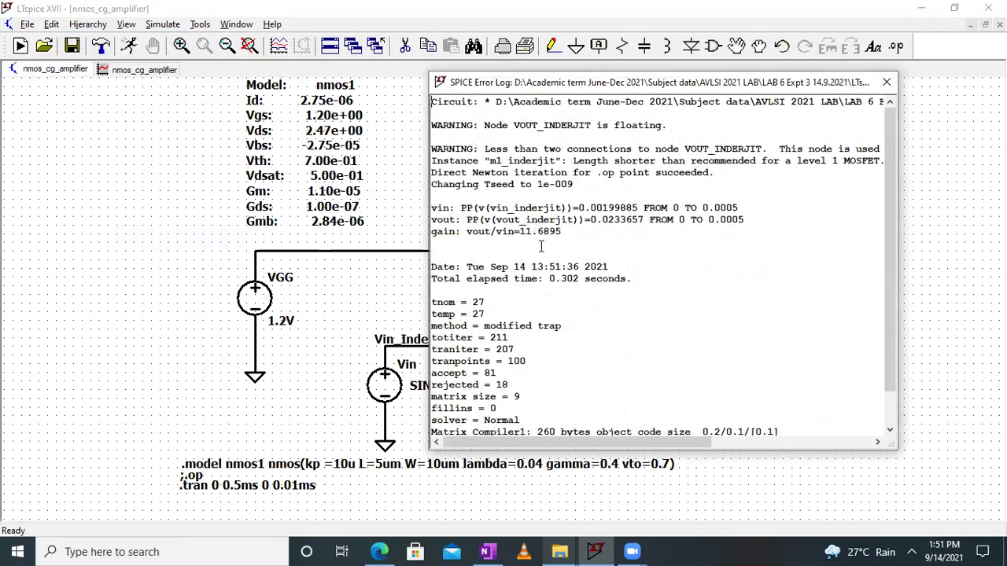
scroll(595, 213, "up", 4, "ctrl")
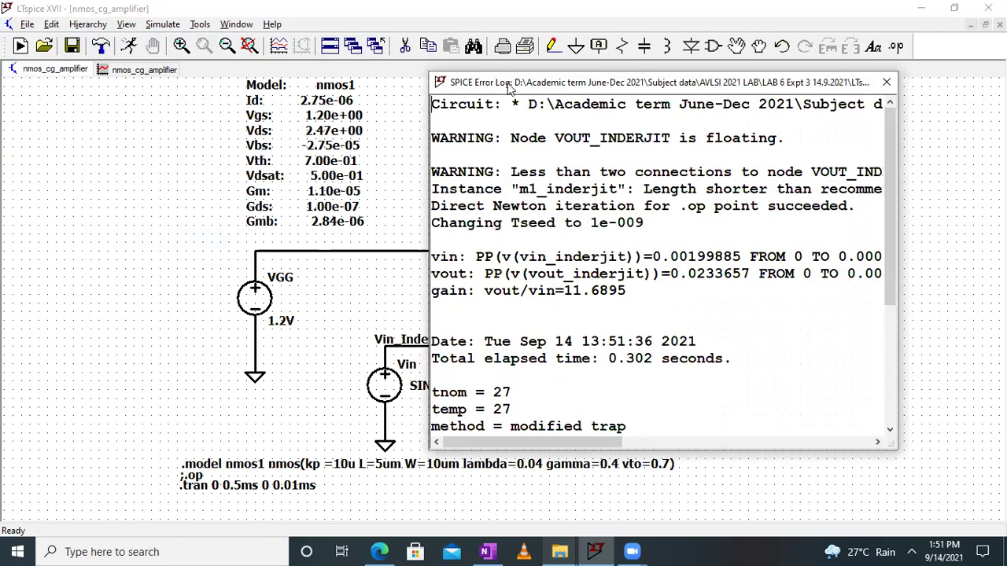
left_click_drag(543, 85, 482, 91)
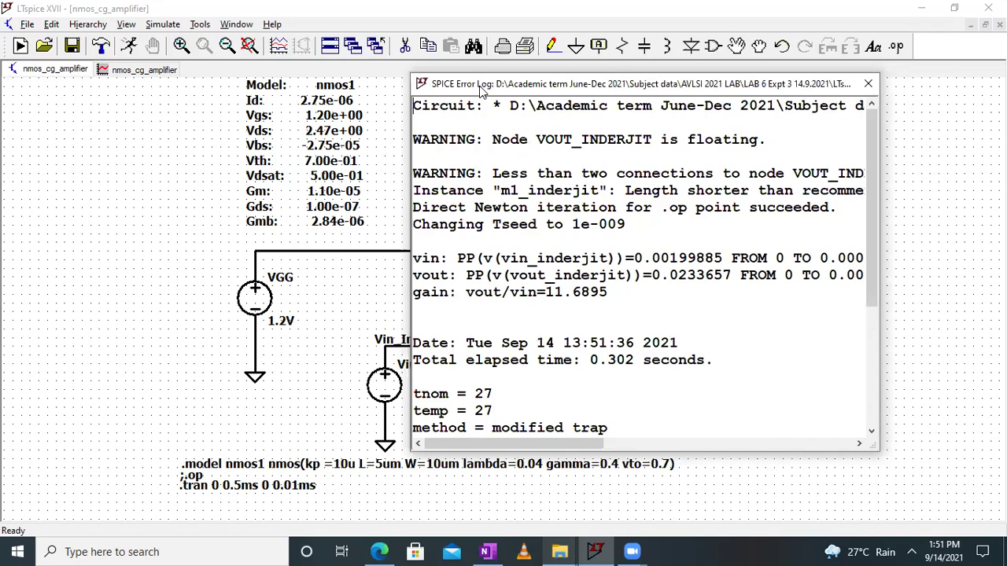
left_click_drag(482, 89, 145, 100)
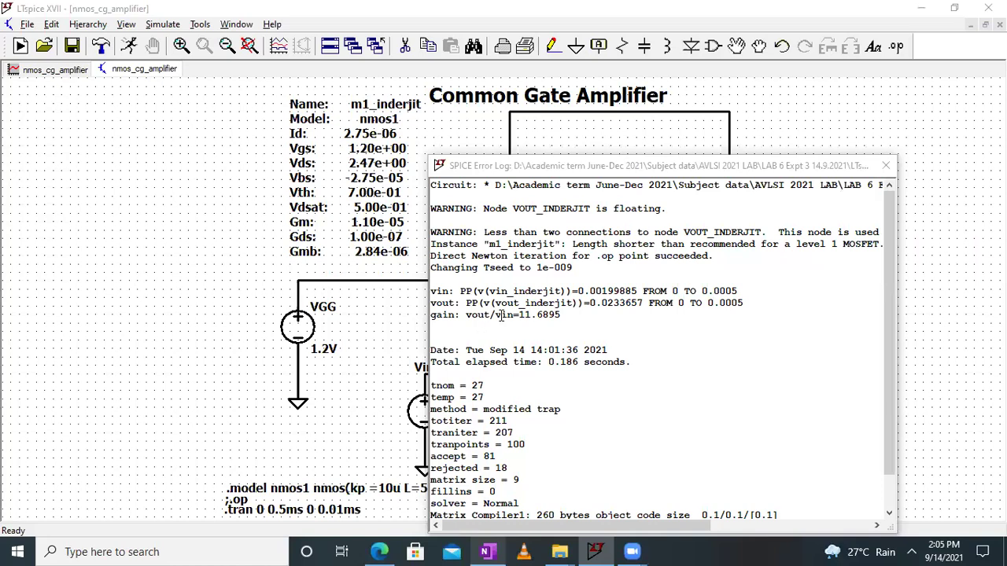
scroll(502, 315, "up", 4)
scroll(501, 315, "up", 2)
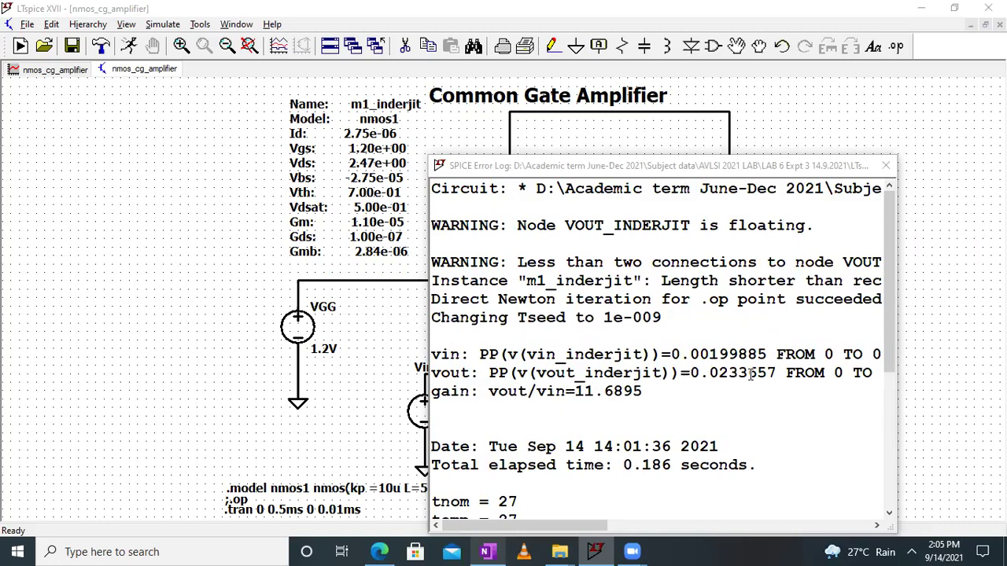
- Copy the vin, vout and gain result lines from the error log and close the log
left_click(785, 162)
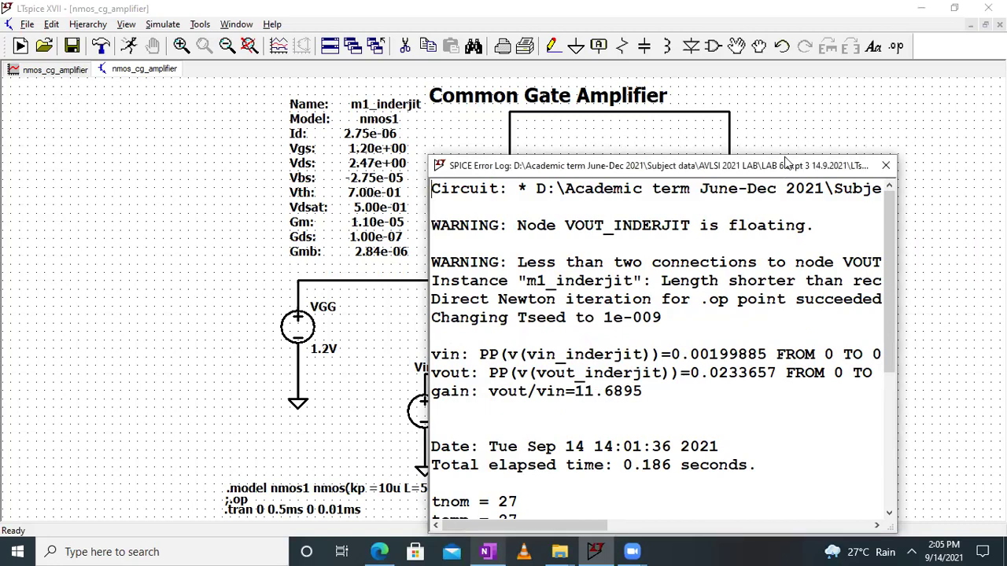
left_click_drag(786, 162, 821, 118)
left_click_drag(681, 350, 469, 307)
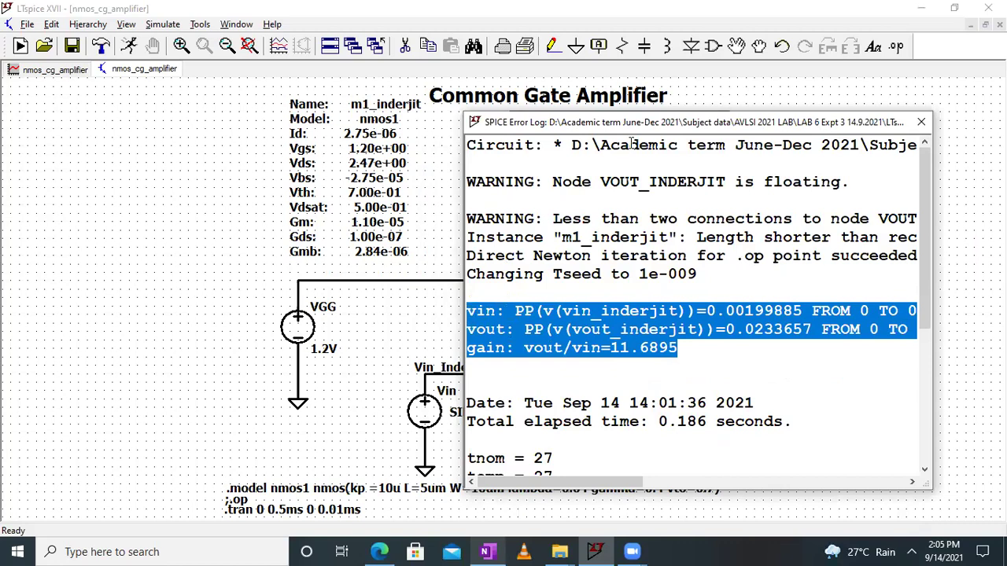
left_click(920, 124)
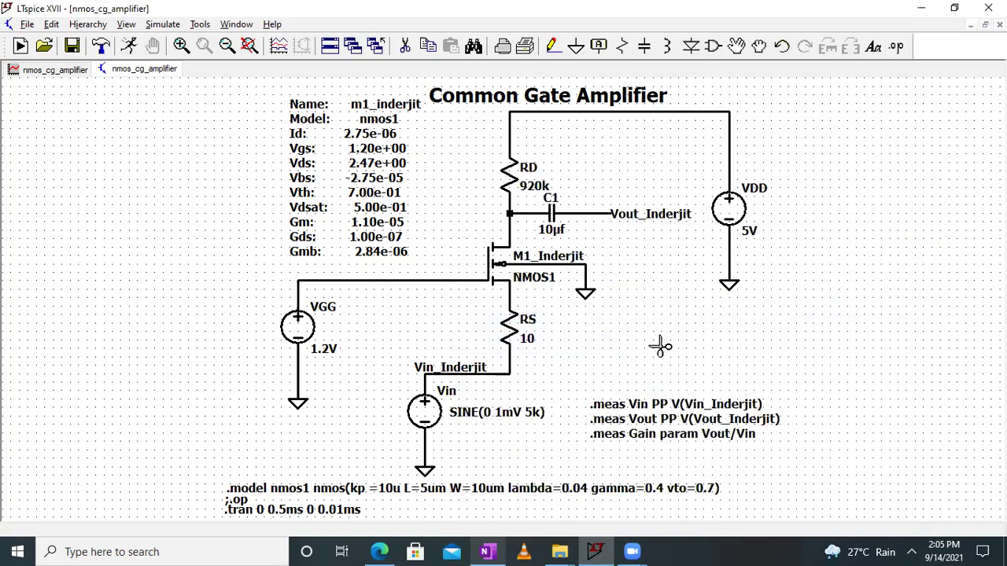
- Paste the copied vin, vout and gain results as a comment on the schematic, just above the .meas directives
right_click(661, 352)
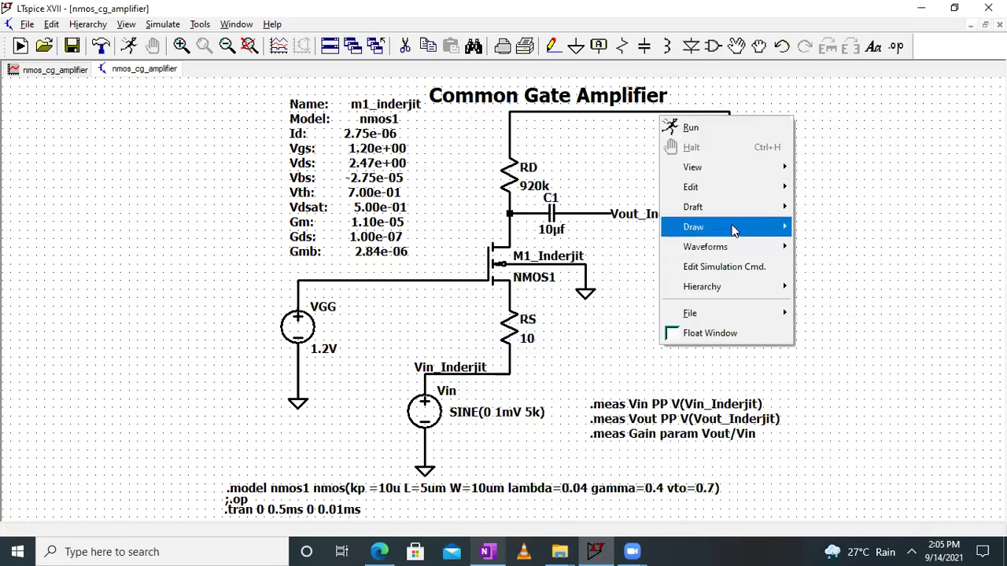
mouse_move(760, 209)
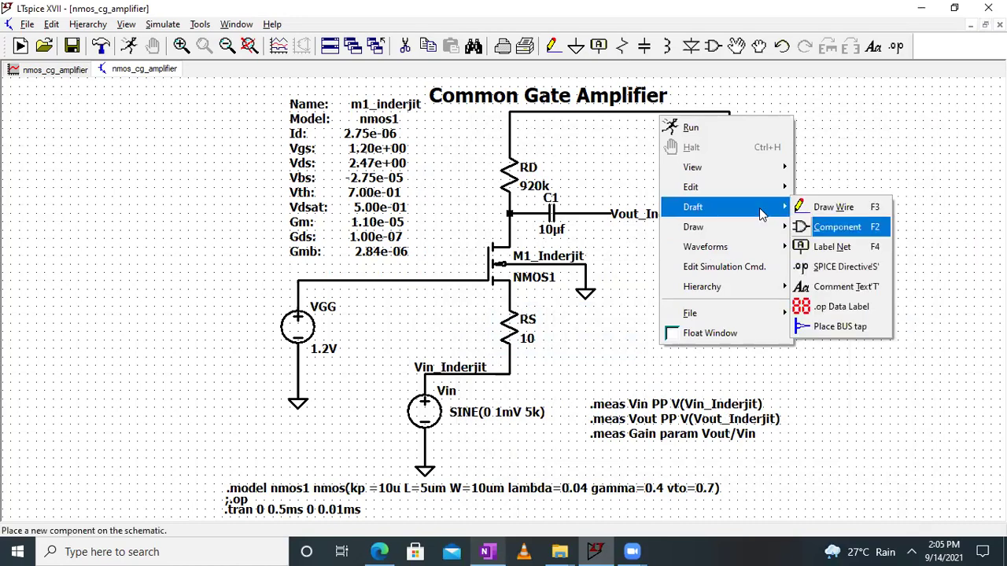
left_click(815, 296)
type("vin: PP(v(vin_inderjit))=0.00199885 FROM 0 TO 0.0005 vout: PP(v(vout_inderjit))=0.0233657 FROM 0 TO 0.0005 gain: vout/vin=11.6895")
left_click(782, 288)
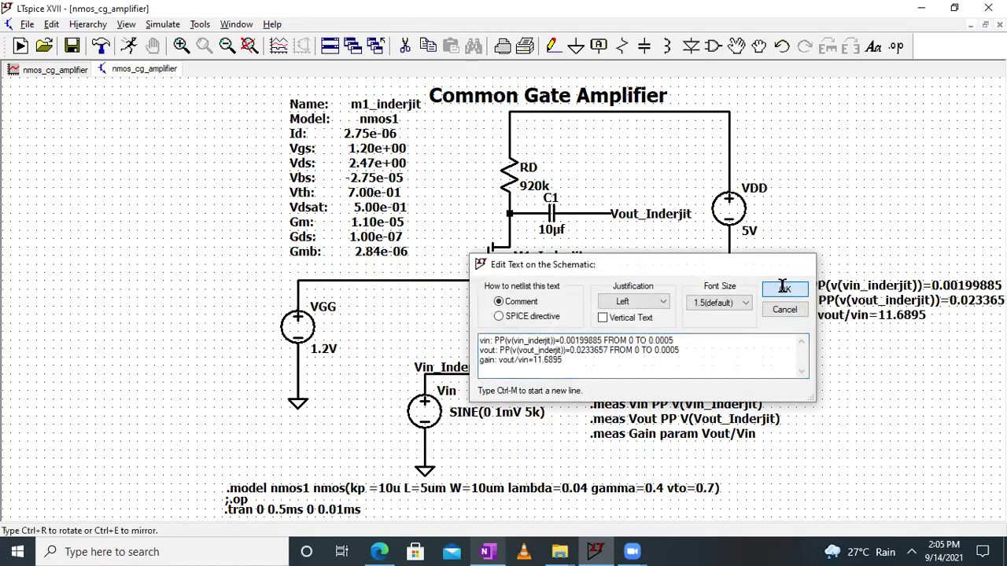
left_click(601, 323)
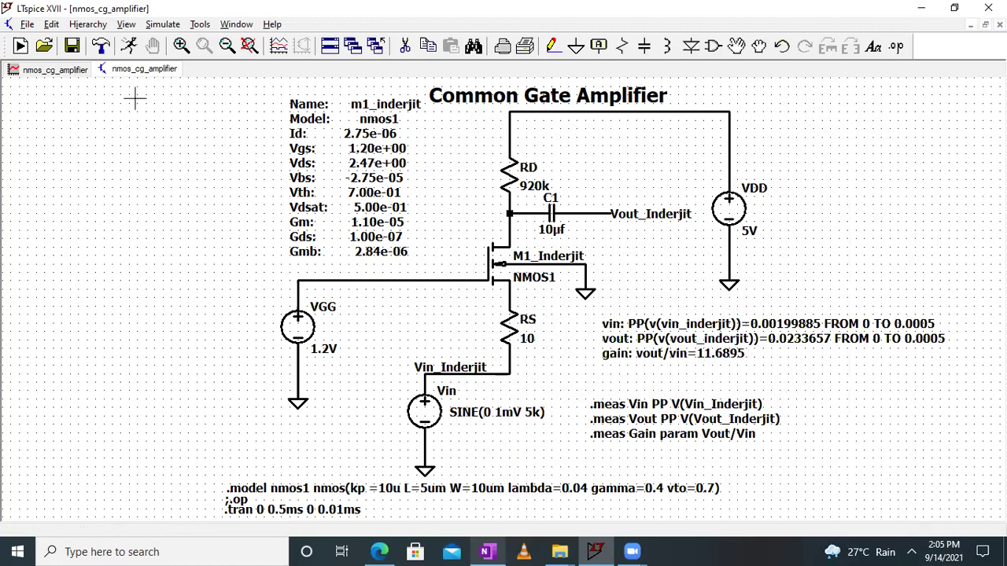
- Recheck the waveforms, and switch to OneNote to compare the simulated results with the hand calculations of gm1, gmb1, ro1 and Av
left_click(74, 70)
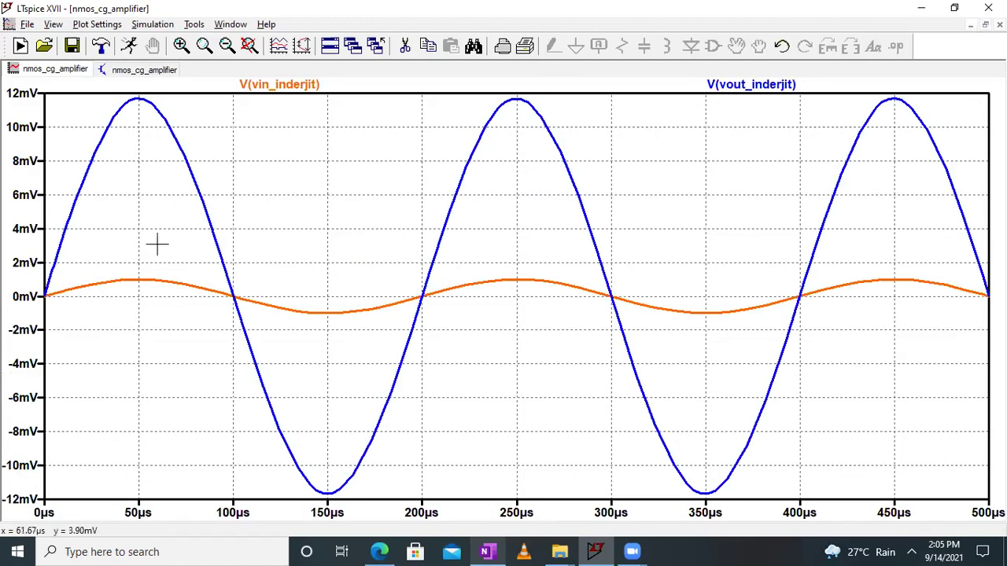
left_click(148, 69)
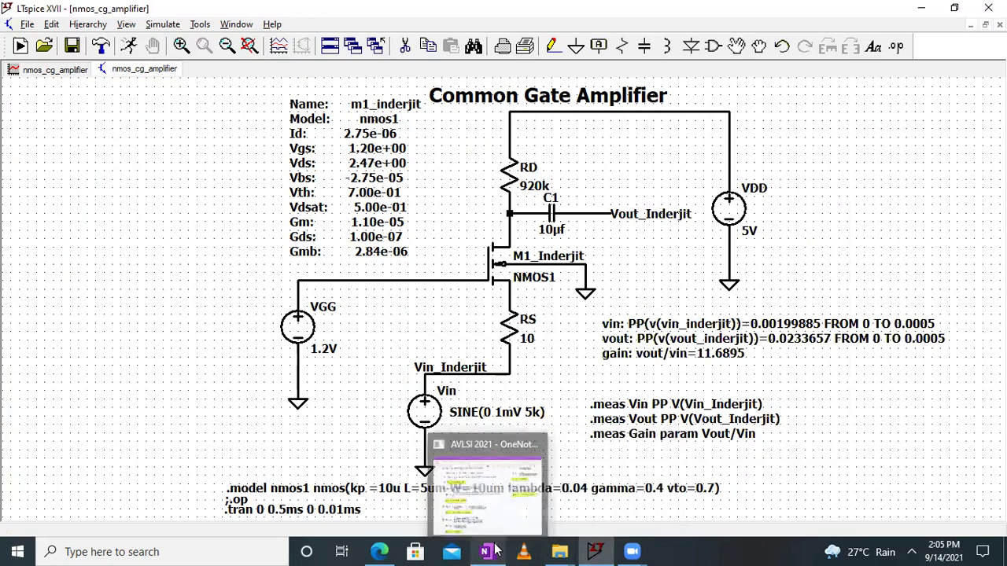
left_click(490, 551)
left_click(679, 12)
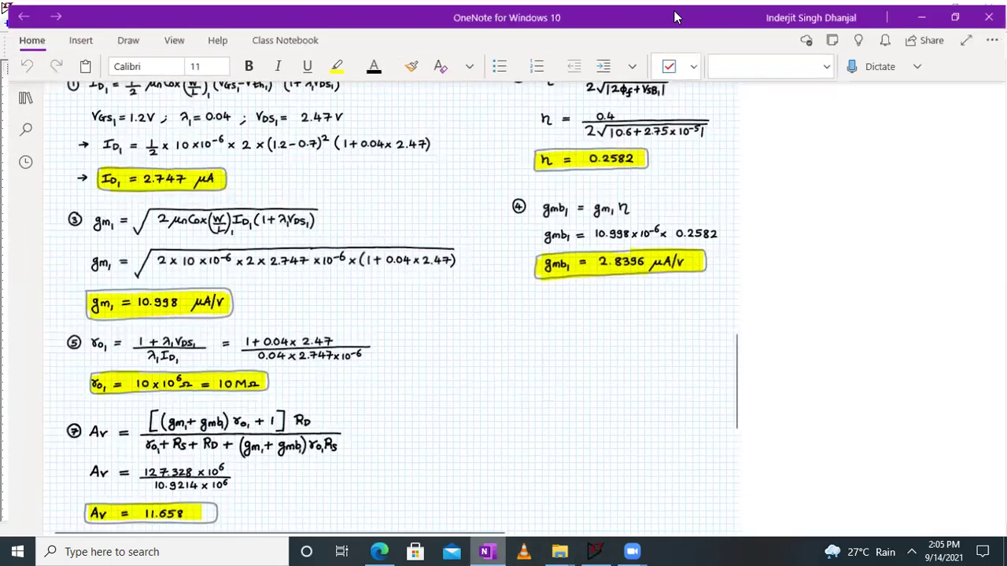
scroll(270, 356, "down", 1)
scroll(237, 355, "up", 5)
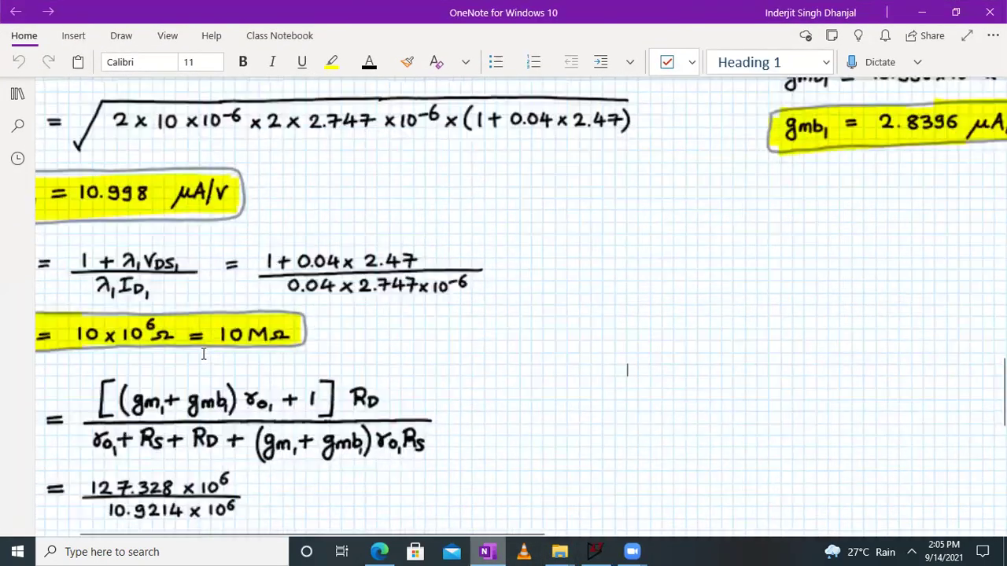
scroll(203, 354, "down", 1)
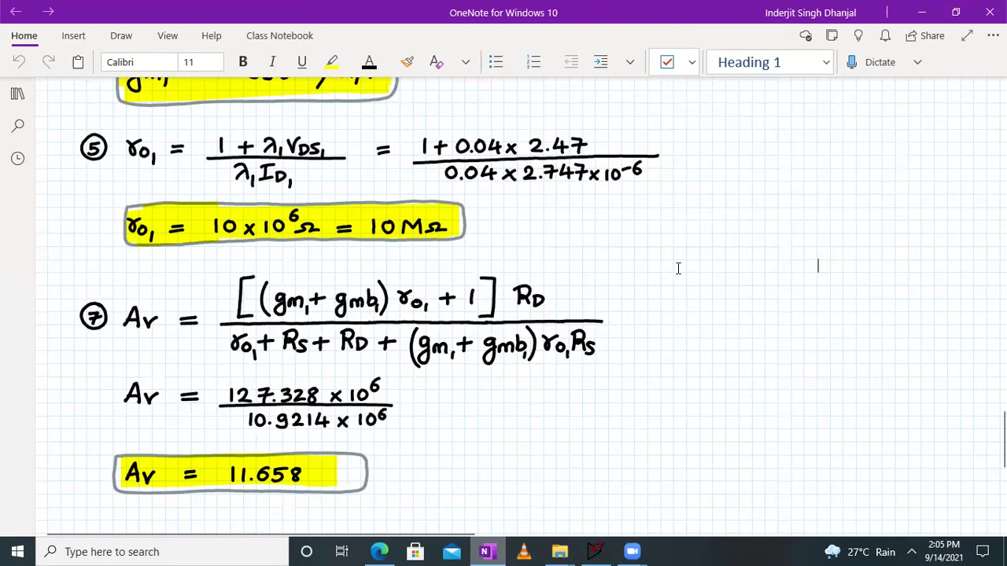
scroll(645, 300, "down", 2)
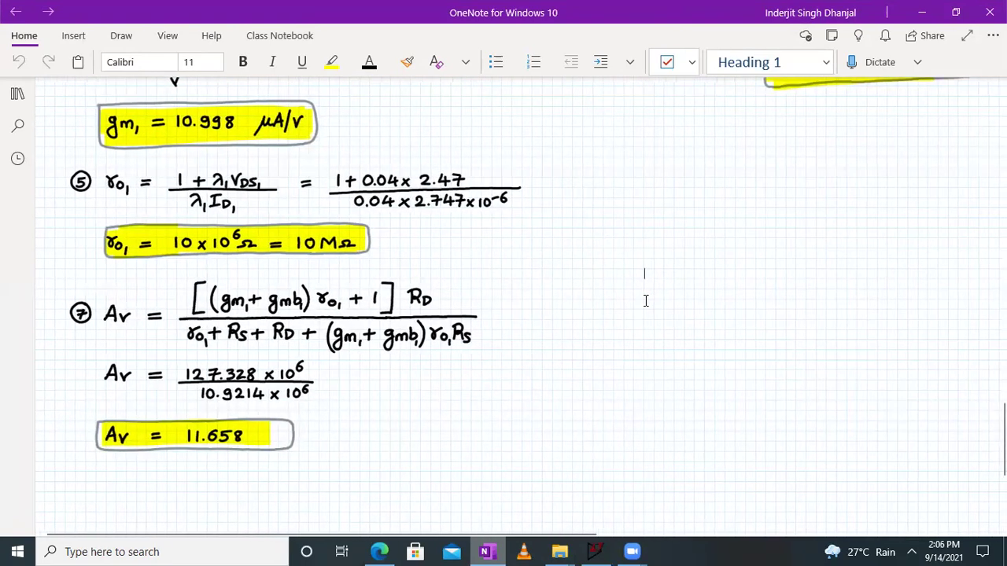
scroll(566, 302, "up", 10)
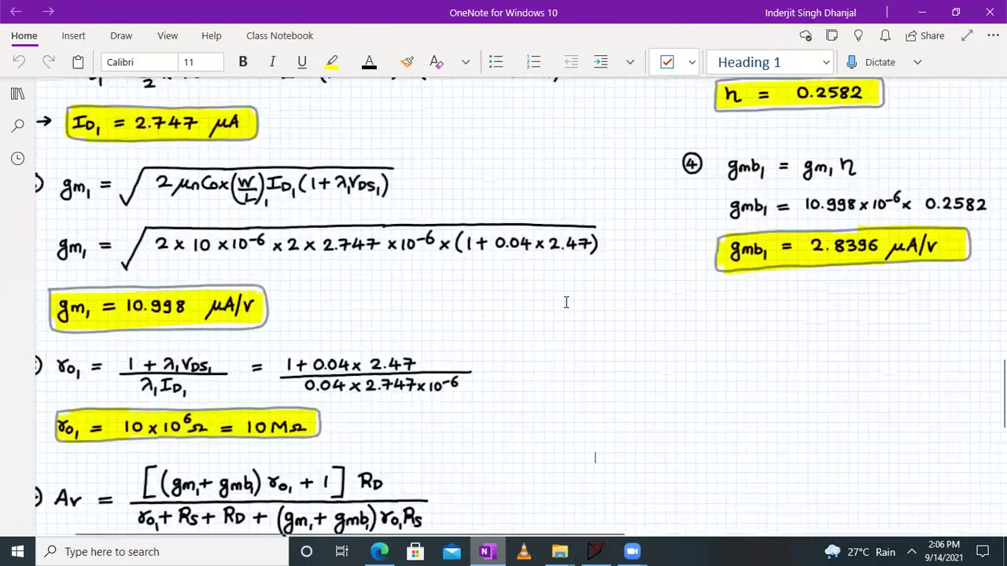
- Examine the observation table's Vout p-p and Av columns for the 920 kΩ sample and the remaining RD values
scroll(566, 302, "up", 8)
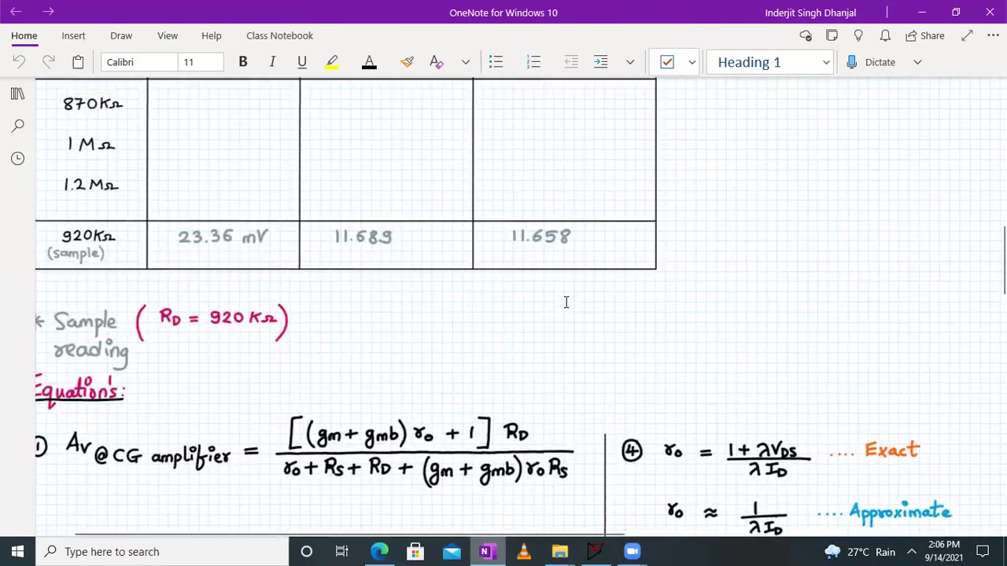
scroll(264, 213, "up", 3)
scroll(264, 213, "up", 1)
scroll(263, 213, "left", 2)
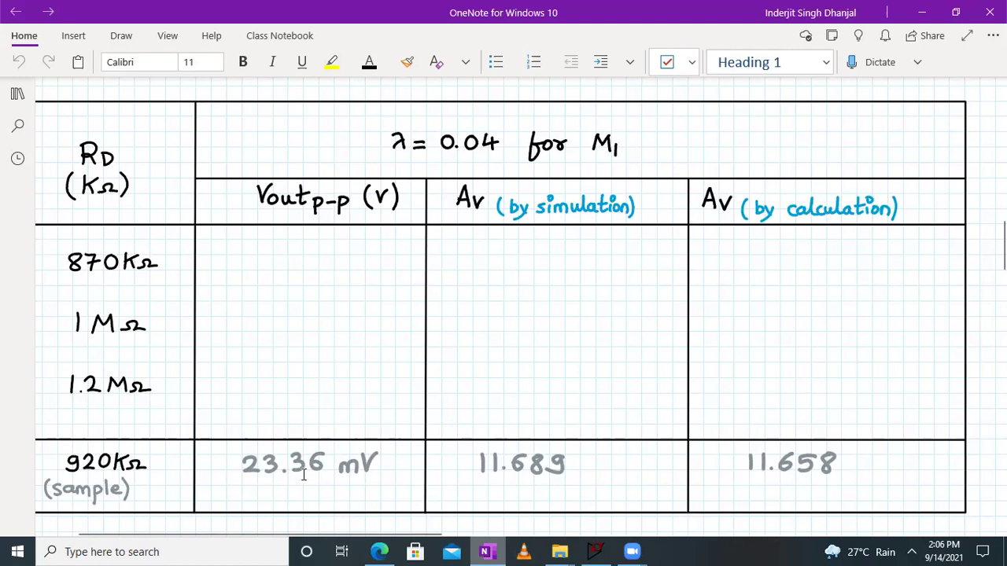
scroll(525, 344, "up", 1)
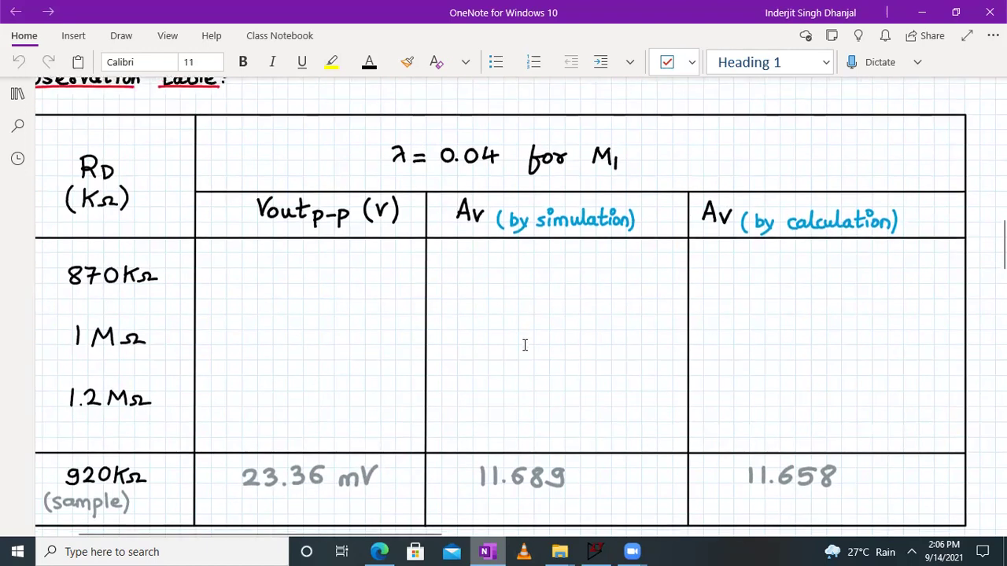
scroll(525, 344, "down", 2)
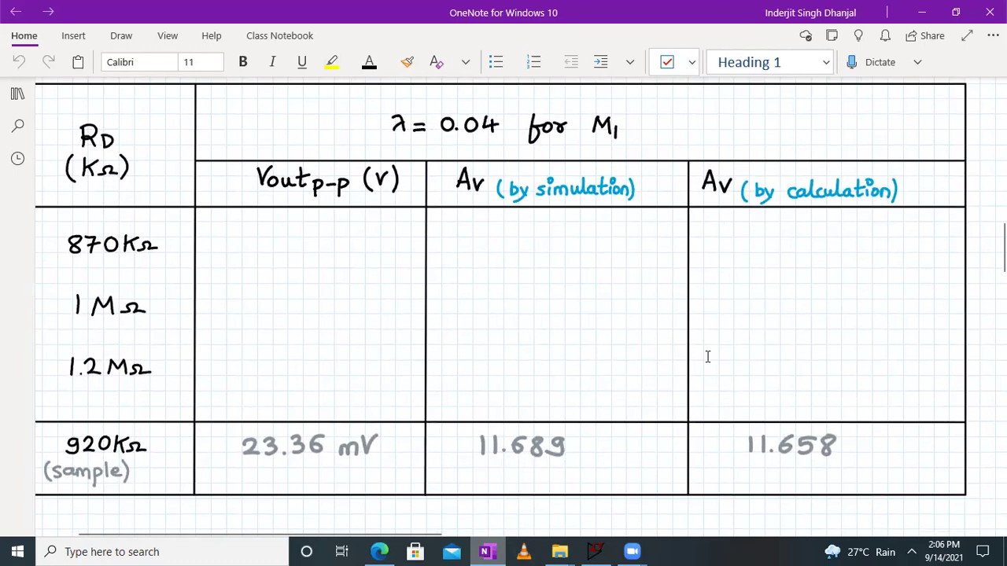
scroll(743, 327, "up", 3)
scroll(742, 327, "down", 3)
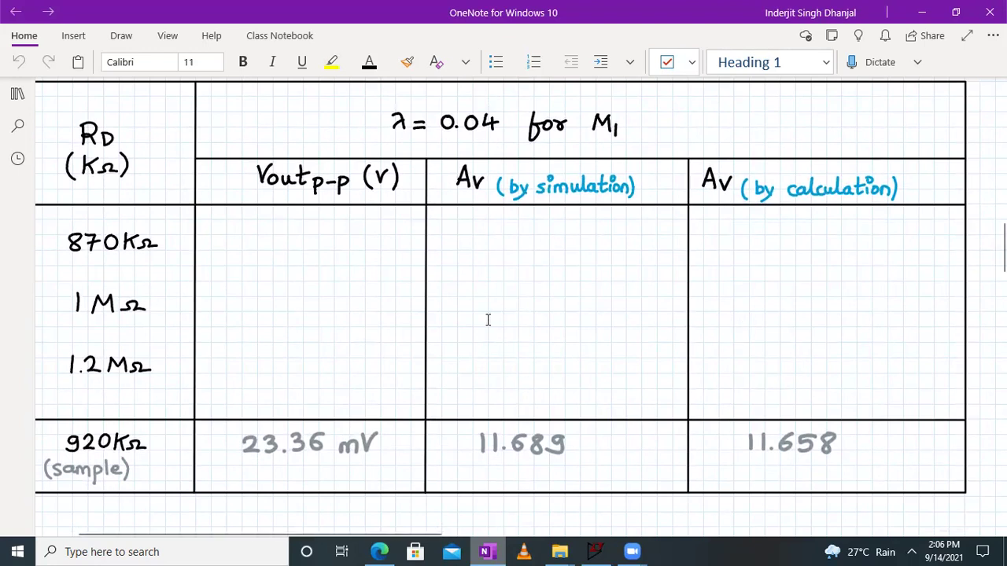
scroll(218, 250, "left", 2)
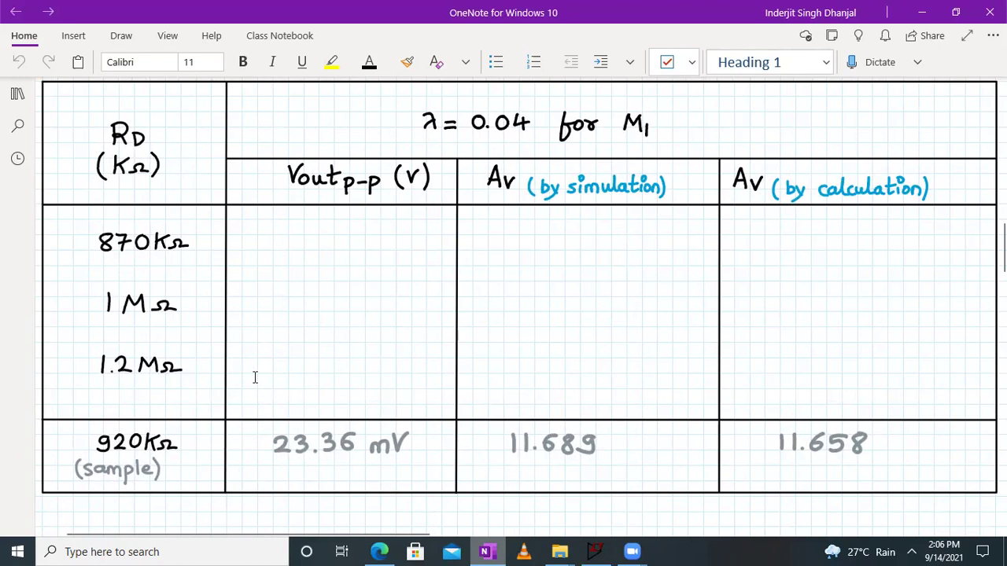
scroll(356, 360, "right", 2)
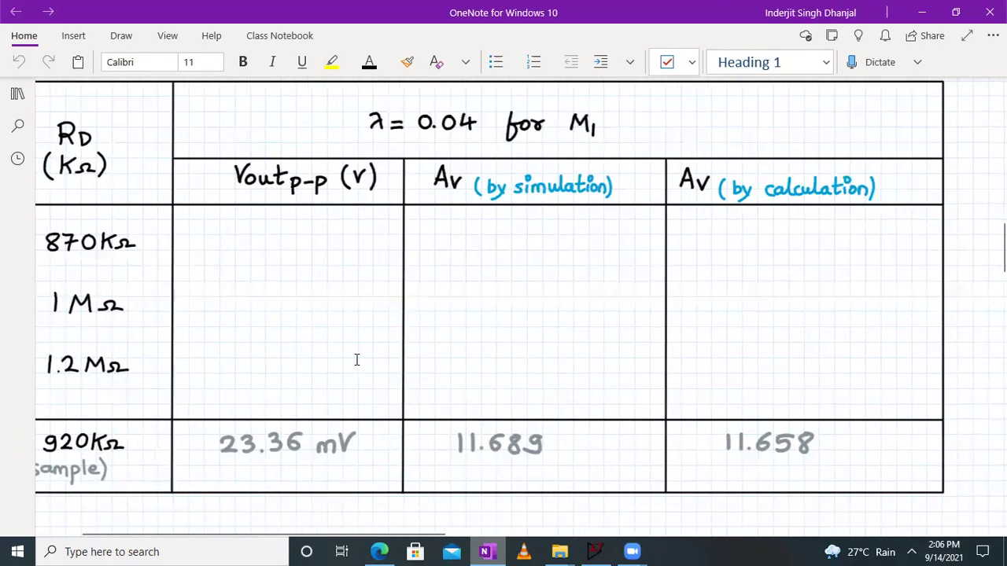
- Switch to LTspice and review the annotated common gate schematic alongside its vin and vout waveforms
left_click(596, 551)
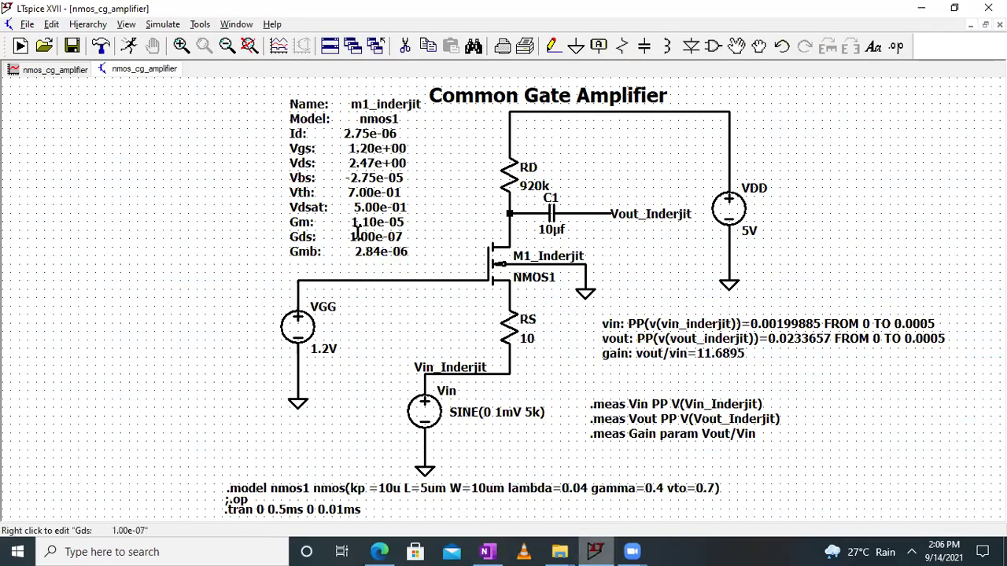
left_click(77, 71)
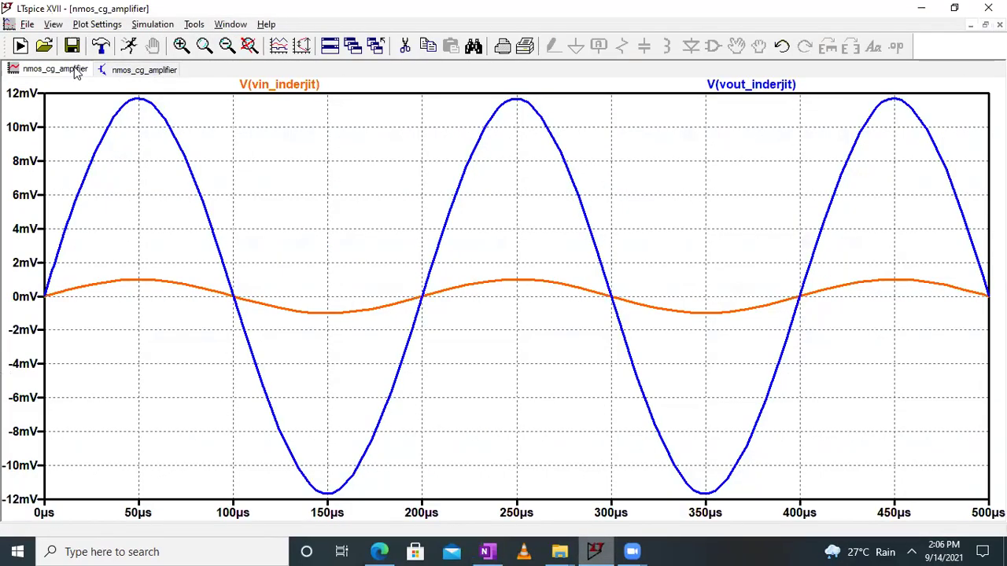
left_click(120, 74)
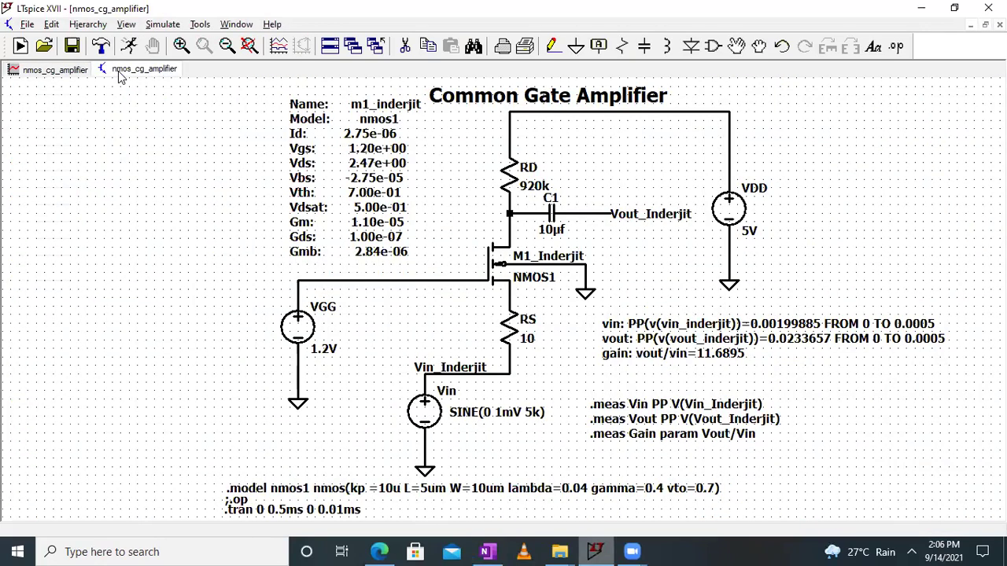
left_click(71, 74)
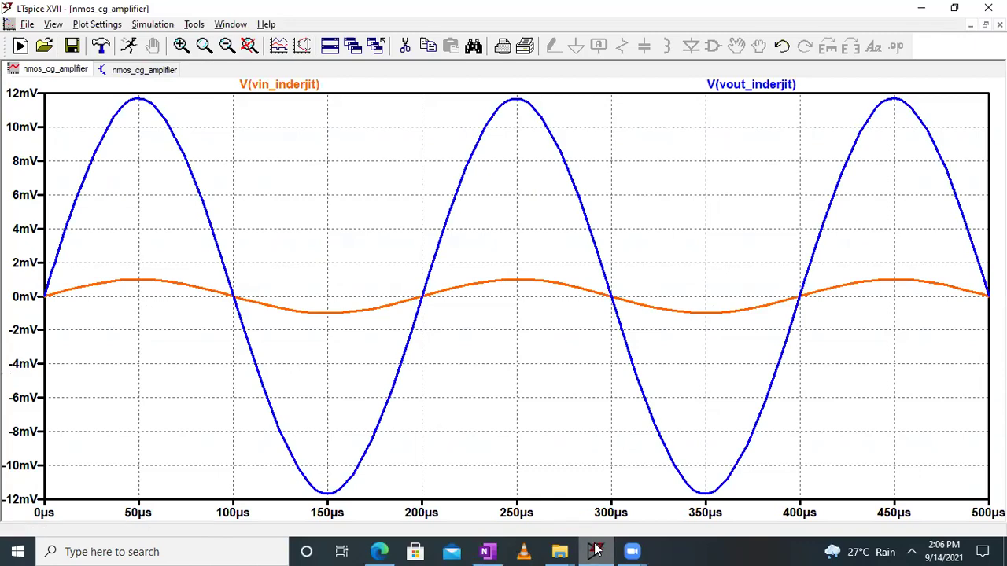
- Switch back to OneNote and review the amplifier equations and the observation table for the different RD values
left_click(488, 552)
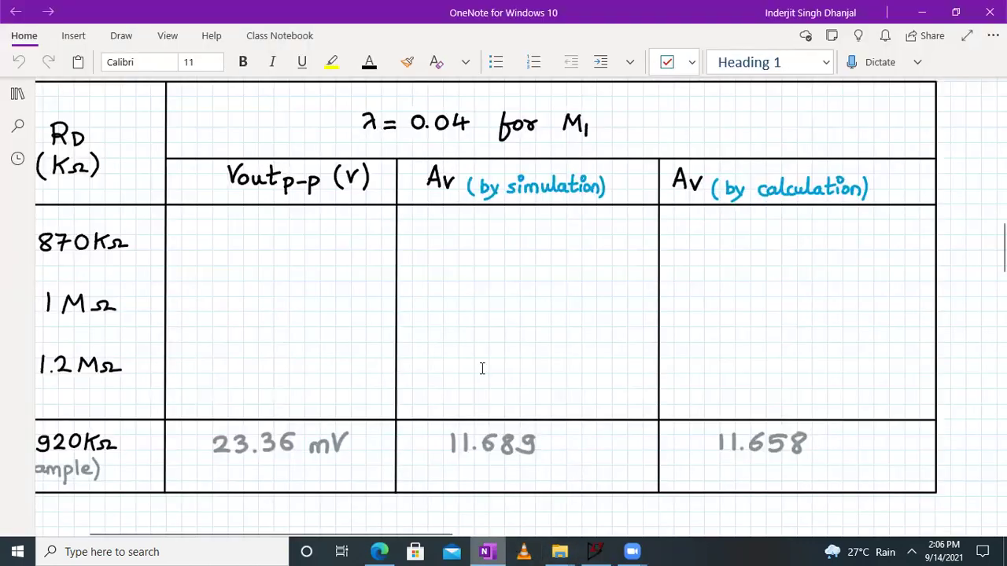
scroll(482, 368, "down", 3)
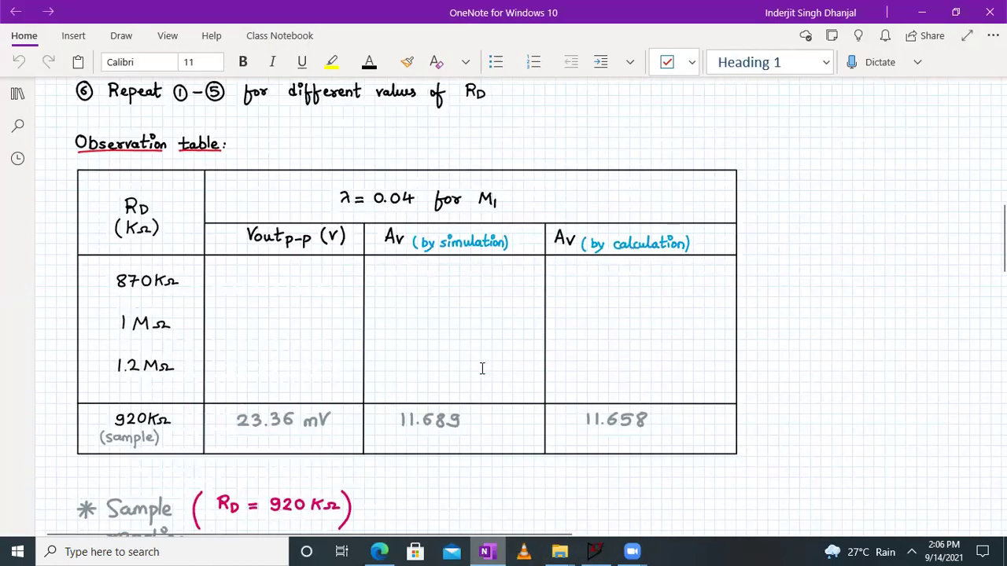
scroll(483, 368, "down", 3)
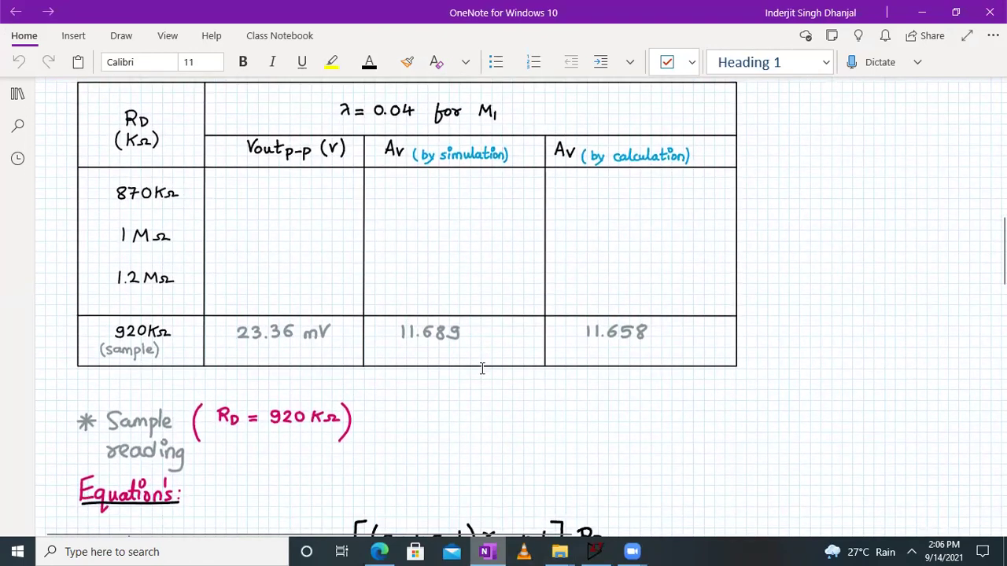
scroll(482, 368, "down", 2)
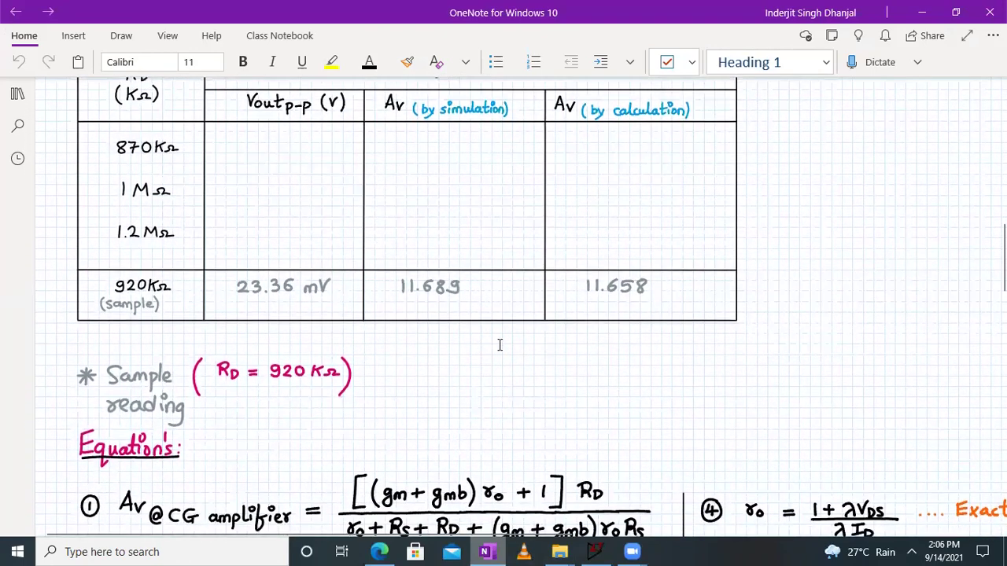
scroll(524, 326, "down", 5)
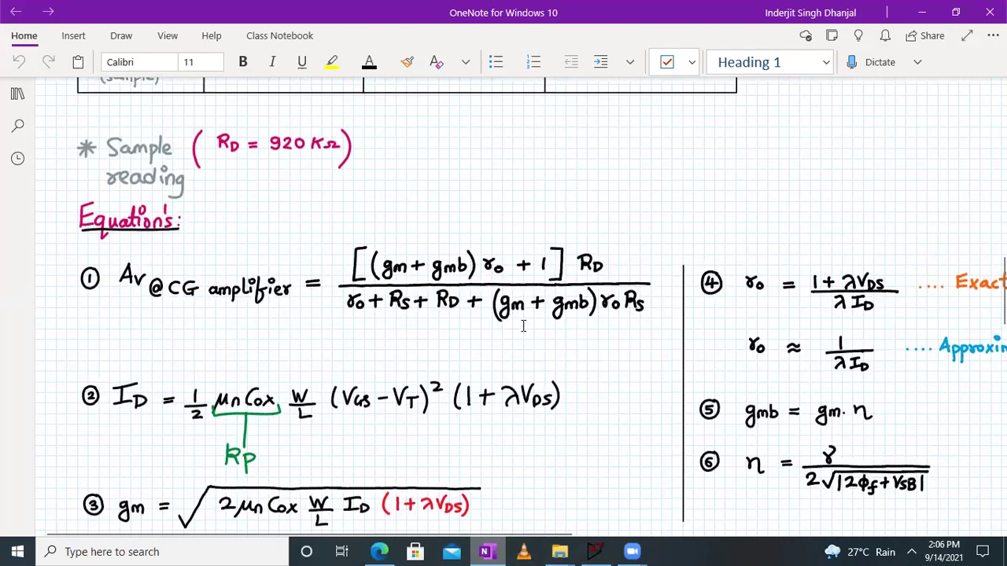
scroll(523, 327, "up", 10)
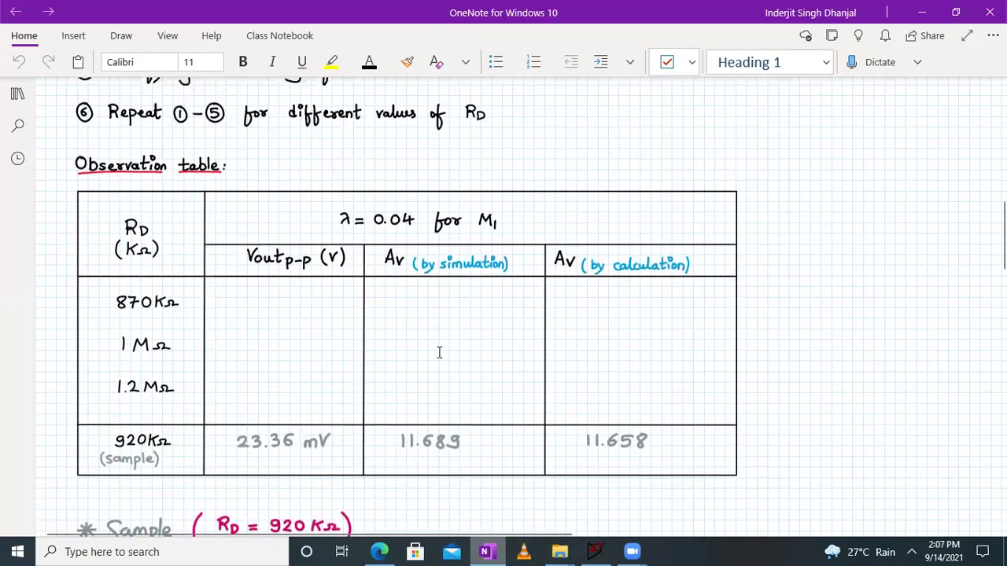
scroll(439, 353, "up", 1)
scroll(439, 353, "down", 1)
scroll(439, 353, "up", 1)
scroll(439, 352, "down", 1)
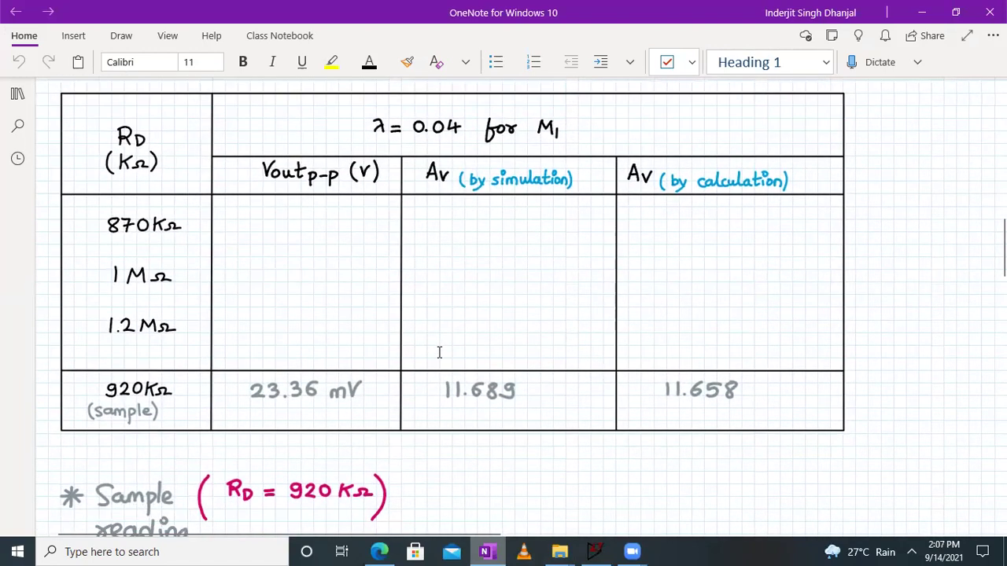